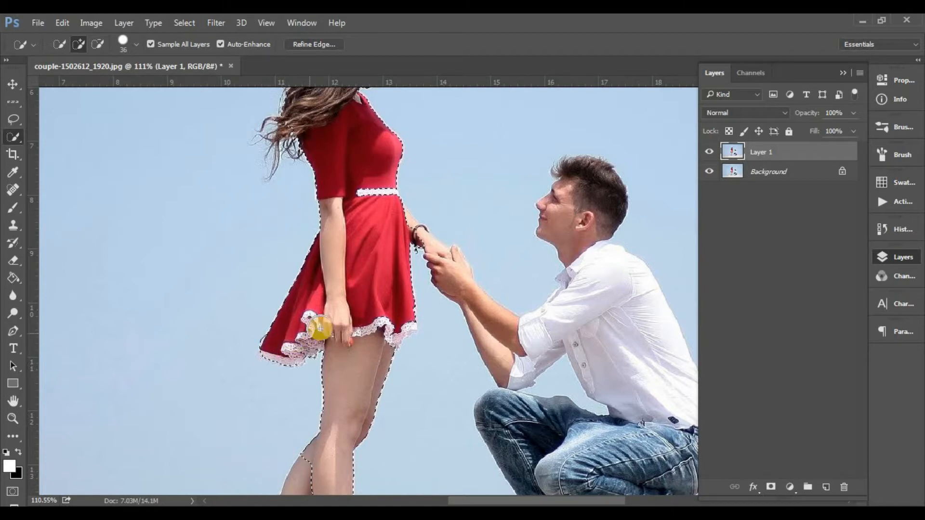
Step: Add the woman's lace dress hem and the loose strands of her hair to the quick selection
left_click(390, 330)
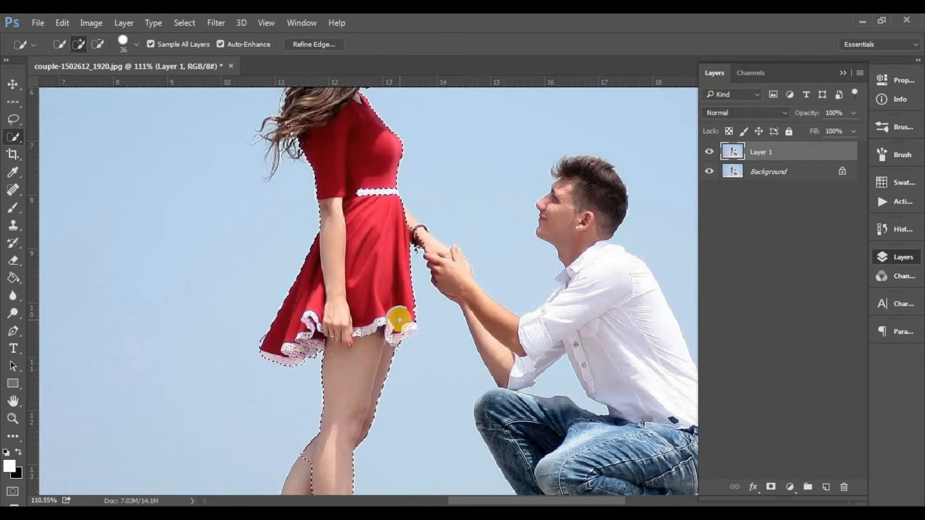
left_click(403, 323)
scroll(370, 275, "up", 3)
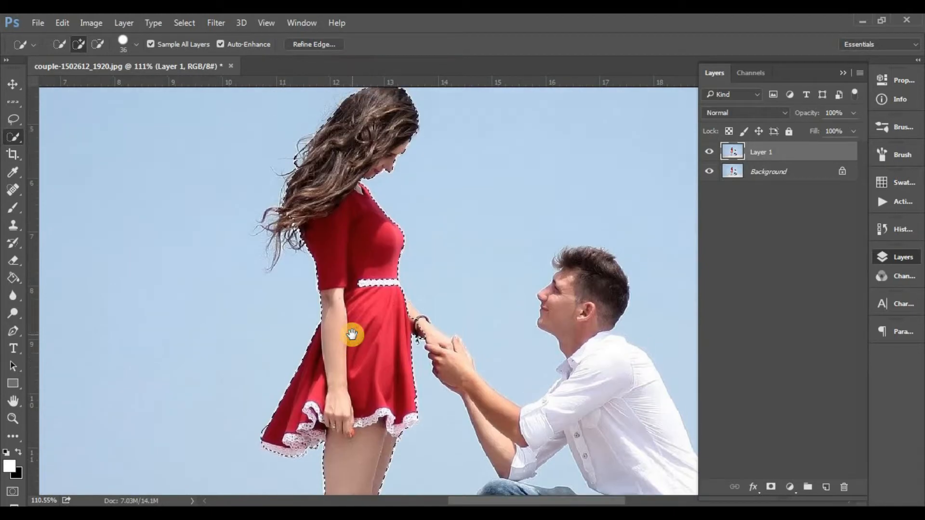
left_click(289, 212)
mouse_move(274, 253)
left_mouse_down()
mouse_move(279, 206)
mouse_move(309, 145)
left_mouse_up()
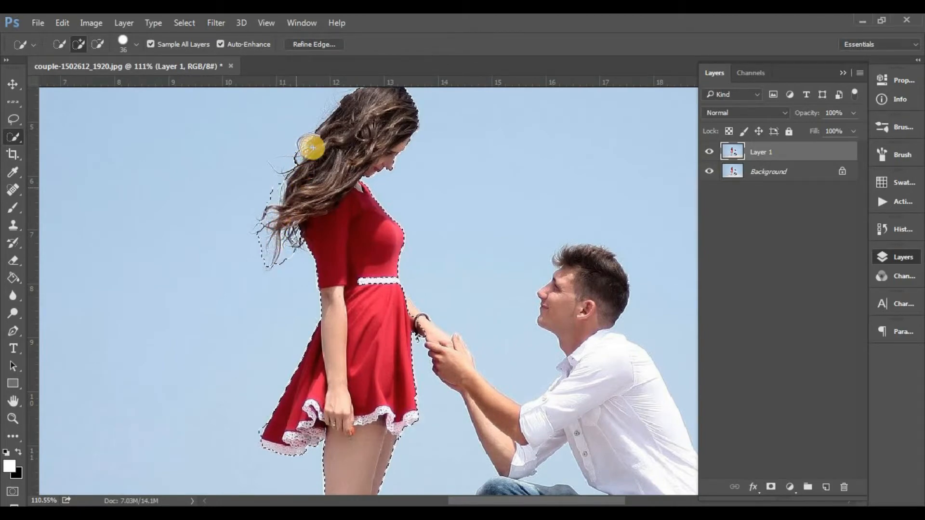
left_click_drag(310, 146, 310, 140)
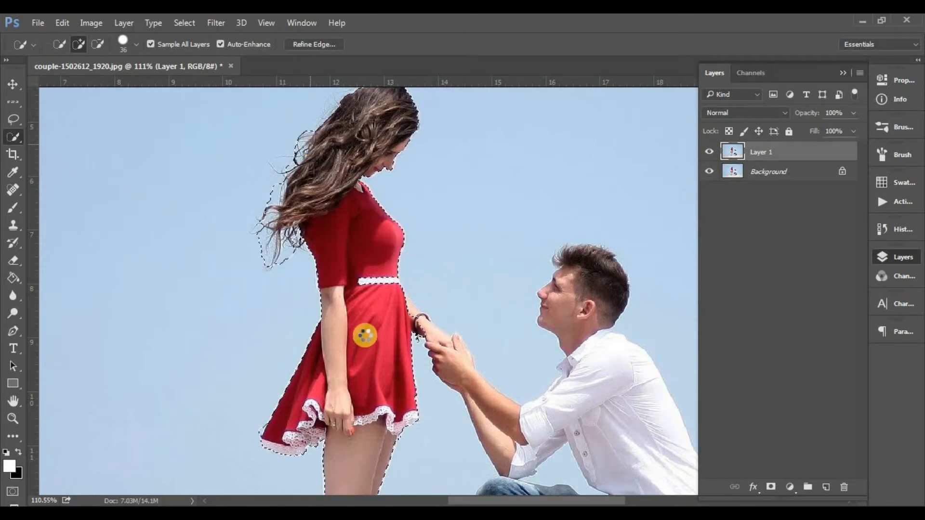
Step: Extend the selection over the man's hands, forearms and the upper part of his white shirt
left_click_drag(364, 333, 332, 46)
mouse_move(276, 273)
left_mouse_down()
mouse_move(231, 377)
mouse_move(256, 374)
mouse_move(242, 331)
mouse_move(225, 316)
left_mouse_up()
scroll(467, 260, "right", 3)
scroll(356, 337, "up", 5)
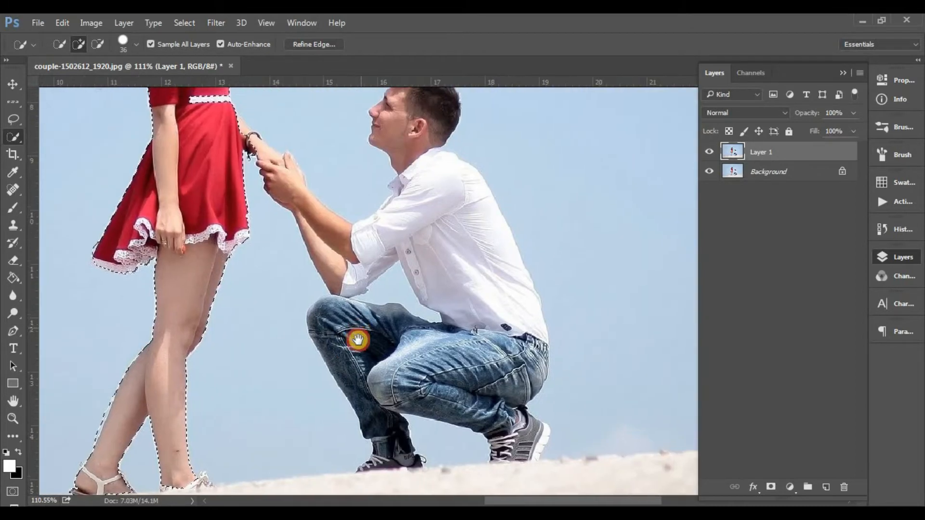
left_click_drag(206, 260, 220, 270)
mouse_move(318, 390)
left_mouse_down()
mouse_move(369, 373)
mouse_move(419, 332)
left_mouse_up()
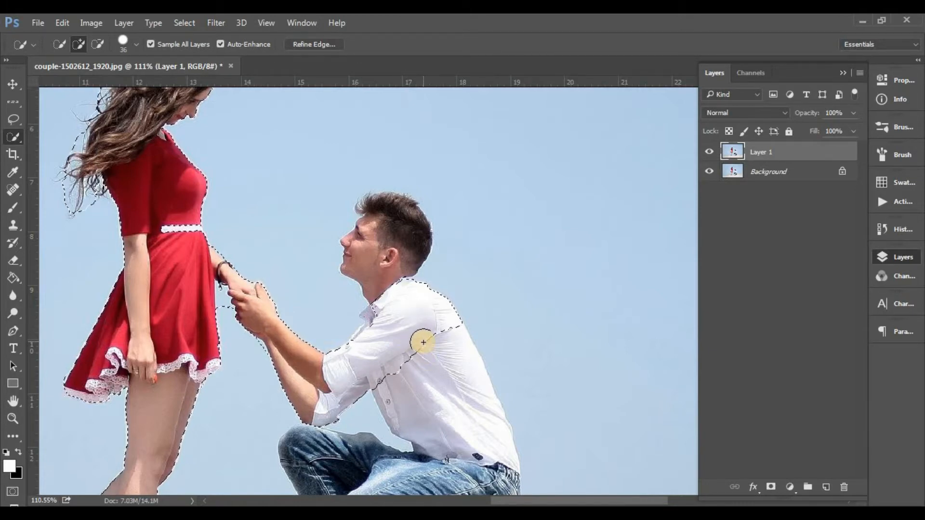
Step: Add the rest of the man's shirt, his jeans and both shoes to the selection
left_click_drag(423, 342, 391, 125)
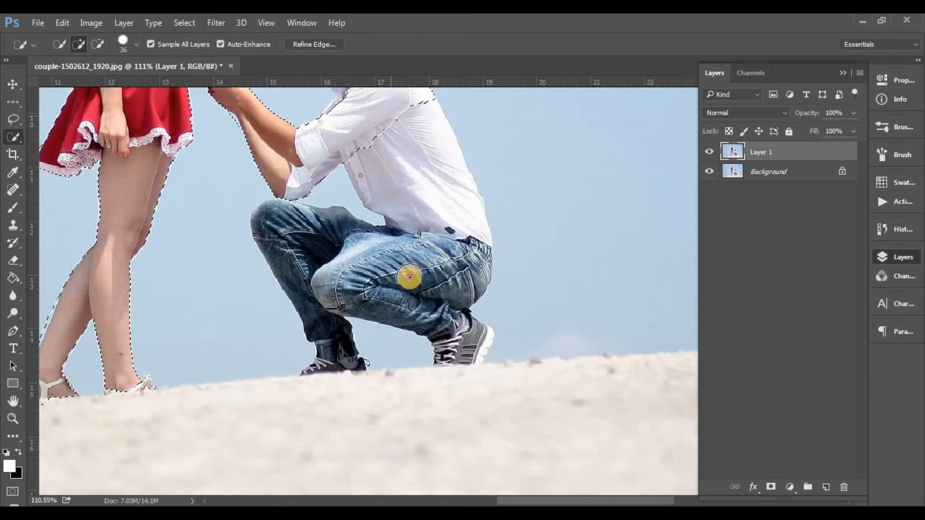
left_click(392, 286)
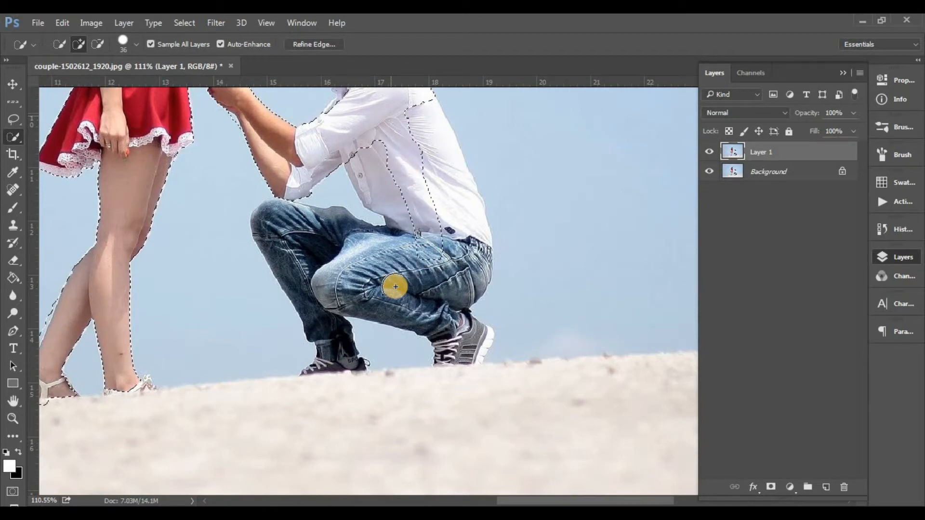
mouse_move(395, 286)
left_mouse_down()
mouse_move(392, 265)
mouse_move(449, 221)
mouse_move(467, 347)
left_mouse_up()
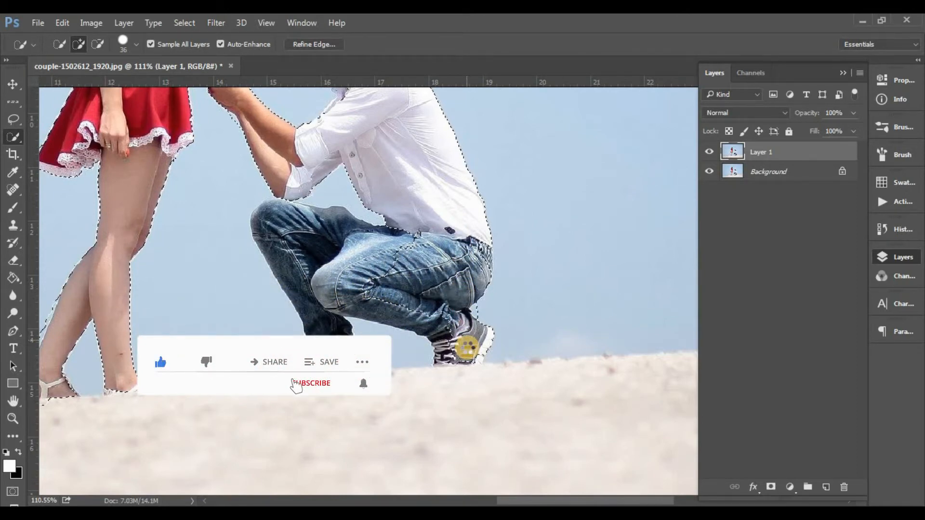
mouse_move(406, 247)
left_mouse_down()
mouse_move(290, 235)
mouse_move(288, 269)
mouse_move(314, 324)
left_mouse_up()
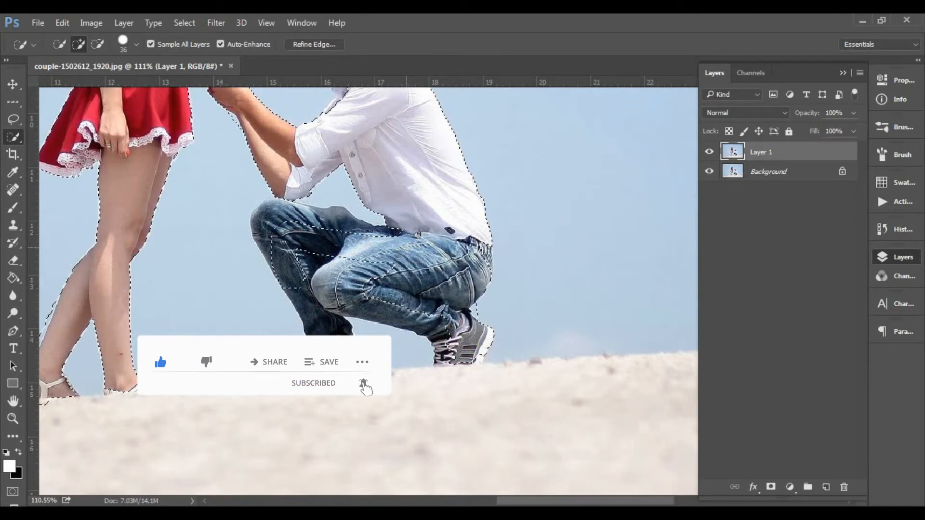
left_click_drag(328, 359, 330, 346)
Step: Add the man's collar, neck, face and hair to the selection
scroll(309, 207, "up", 5)
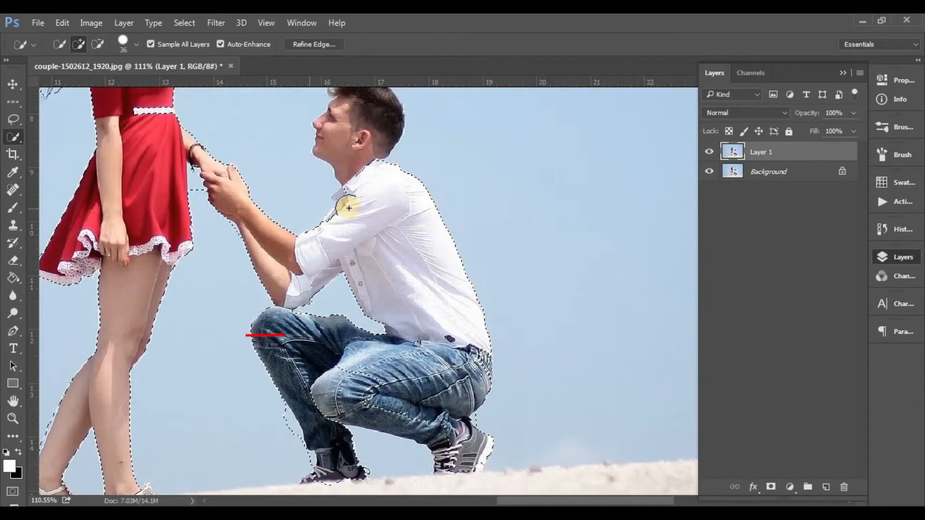
mouse_move(350, 254)
left_mouse_down()
mouse_move(344, 185)
mouse_move(351, 148)
mouse_move(368, 143)
left_mouse_up()
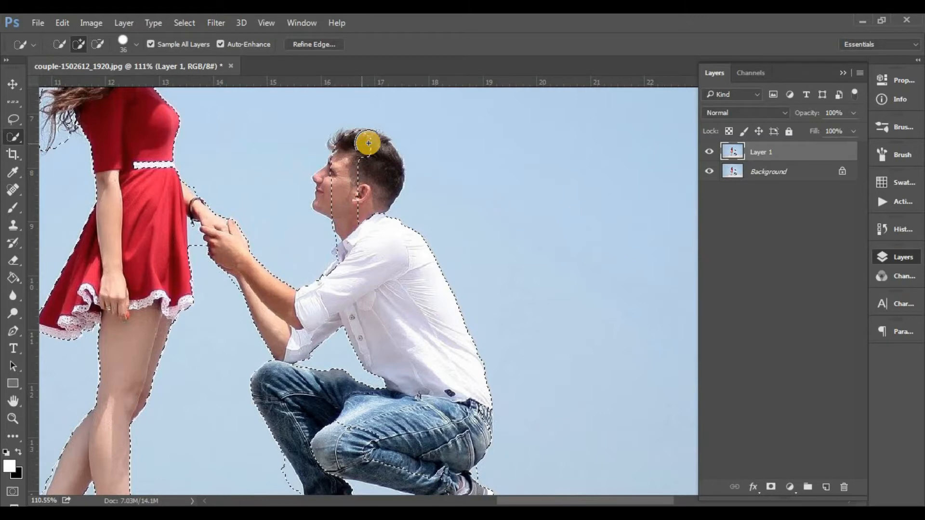
left_click(369, 145)
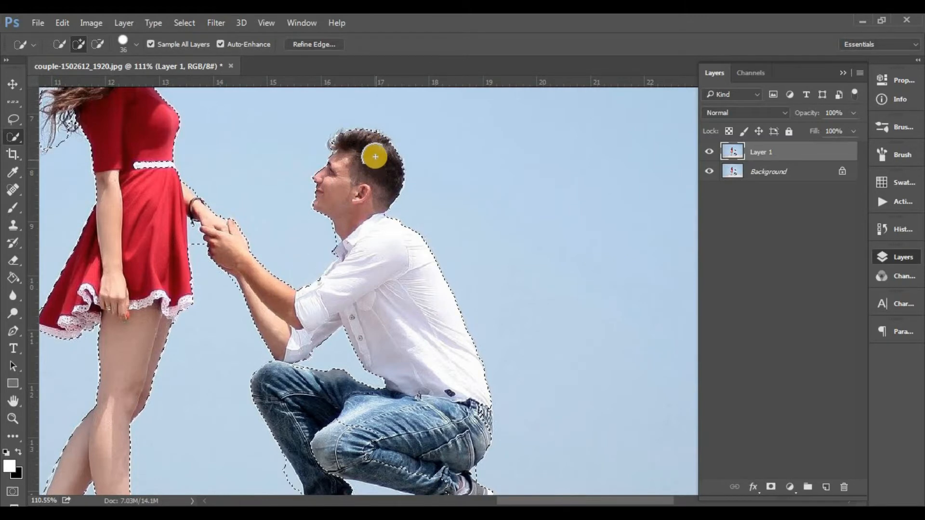
left_click(342, 141)
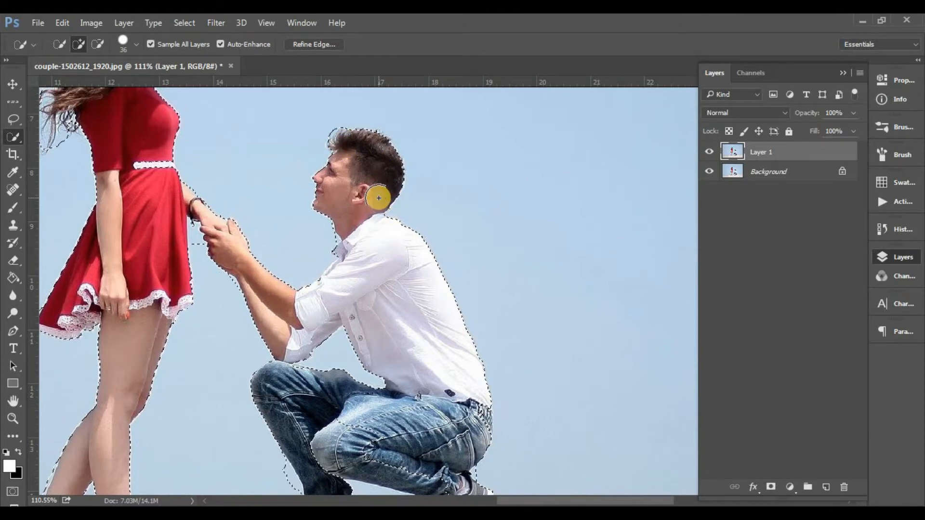
Step: Add the entire sandy ground across the full width of the photo to the selection
scroll(372, 193, "down", 2)
scroll(372, 193, "down", 5)
scroll(372, 200, "down", 1)
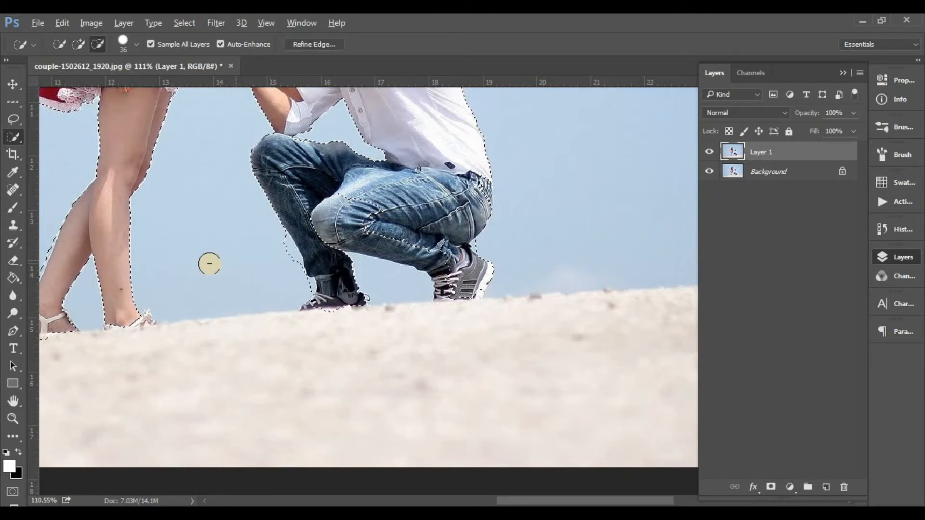
left_click_drag(289, 245, 361, 197)
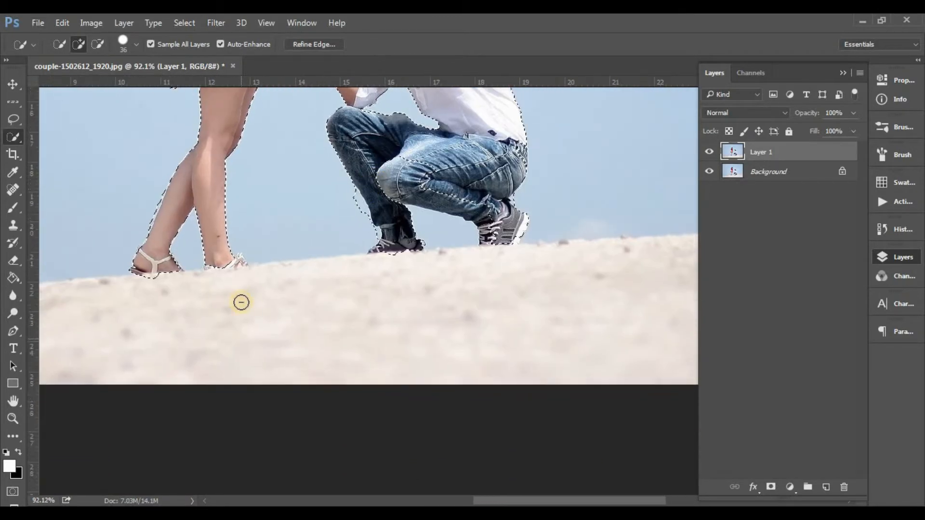
scroll(242, 302, "down", 2)
scroll(241, 302, "down", 2)
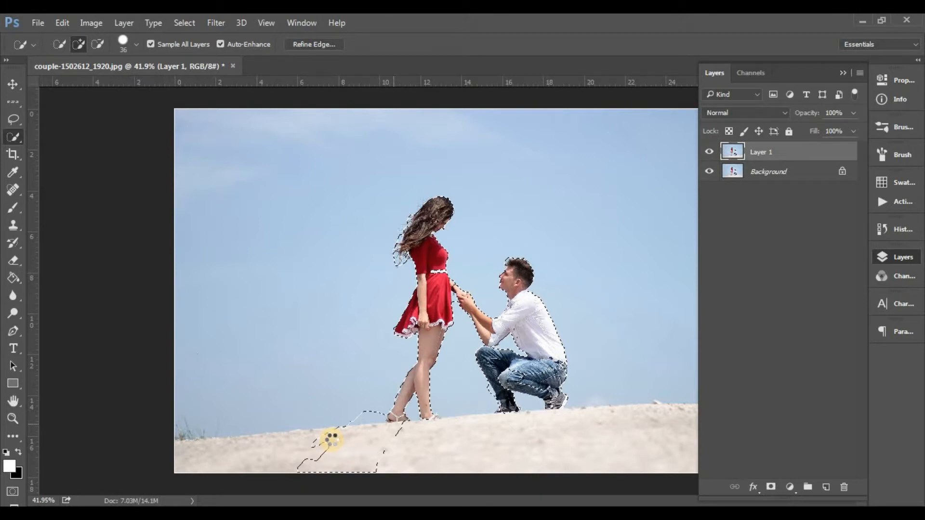
left_click_drag(294, 442, 280, 446)
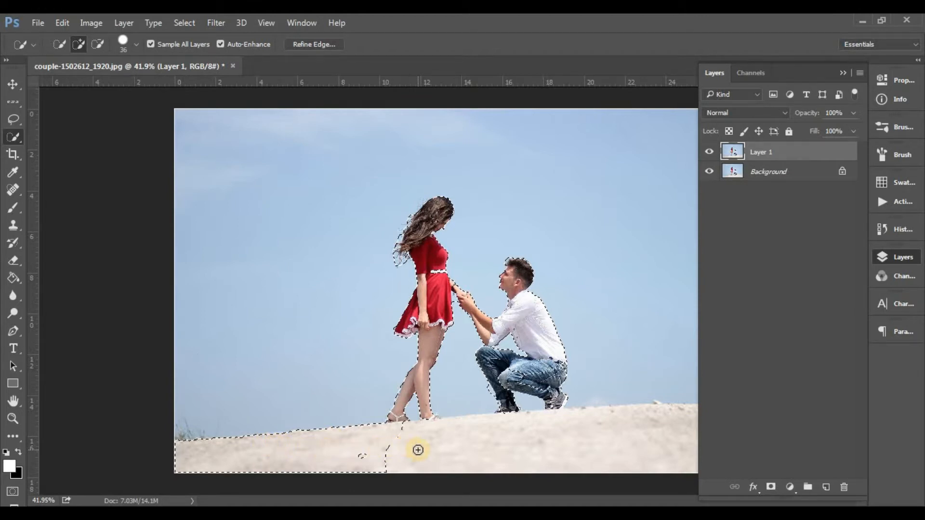
scroll(419, 450, "down", 1)
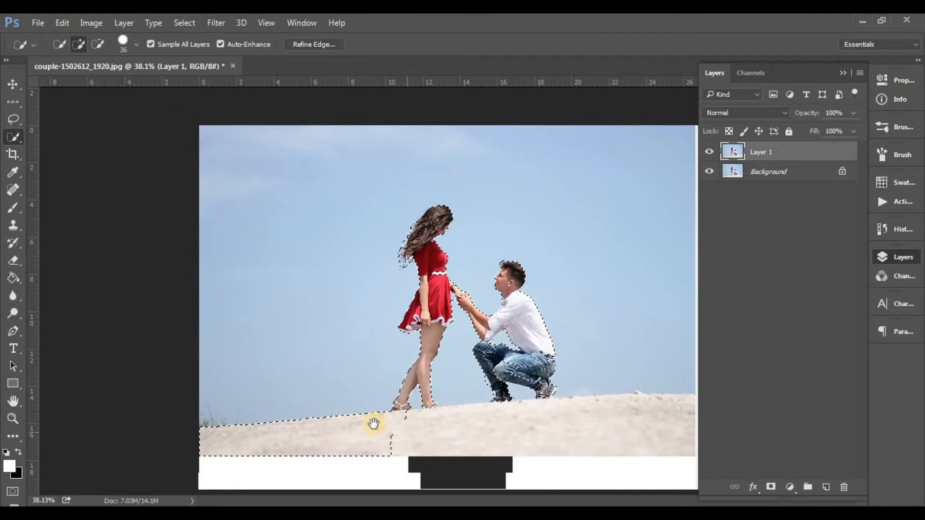
scroll(366, 417, "down", 2)
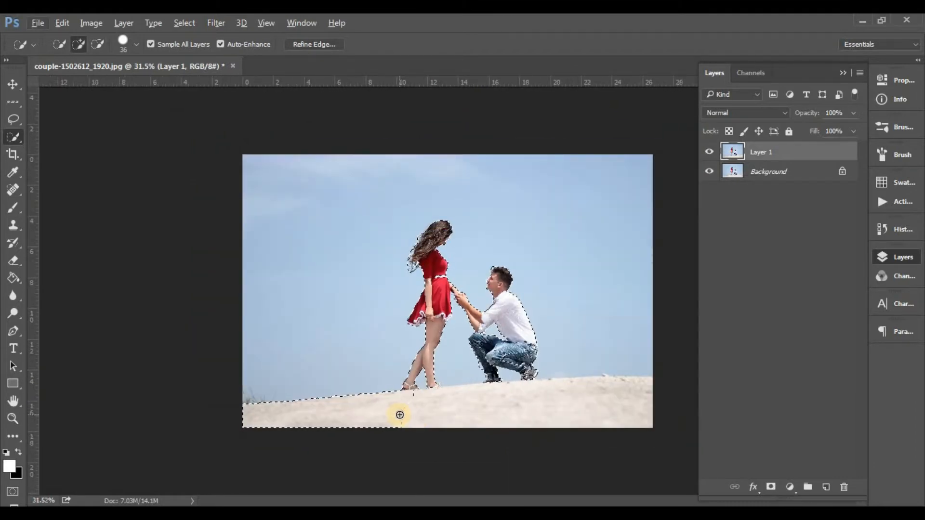
left_click_drag(518, 407, 673, 406)
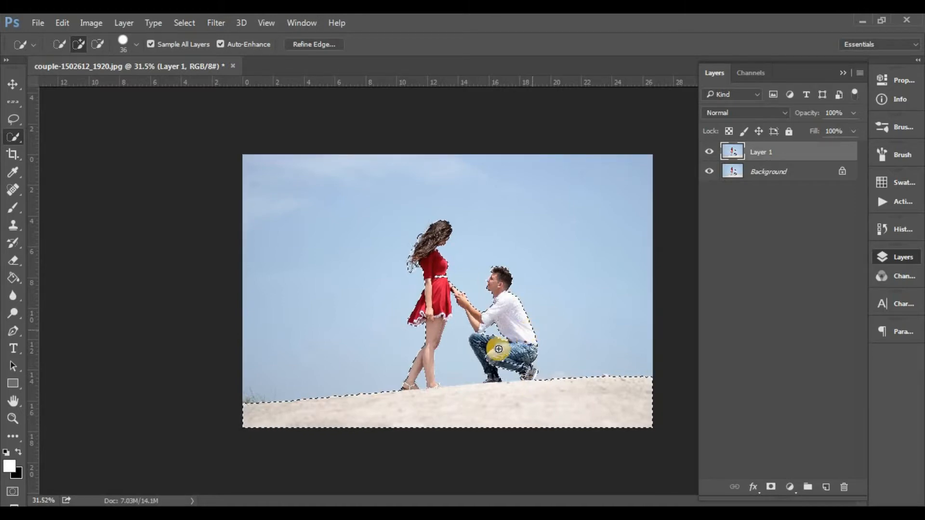
Step: Touch up the selection on the man's rear shoe, hip and front knee by adding missed areas
scroll(529, 375, "up", 2)
scroll(529, 375, "up", 3)
mouse_move(553, 403)
left_mouse_down()
mouse_move(498, 327)
mouse_move(455, 337)
mouse_move(438, 372)
mouse_move(492, 395)
mouse_move(543, 399)
mouse_move(551, 415)
left_mouse_up()
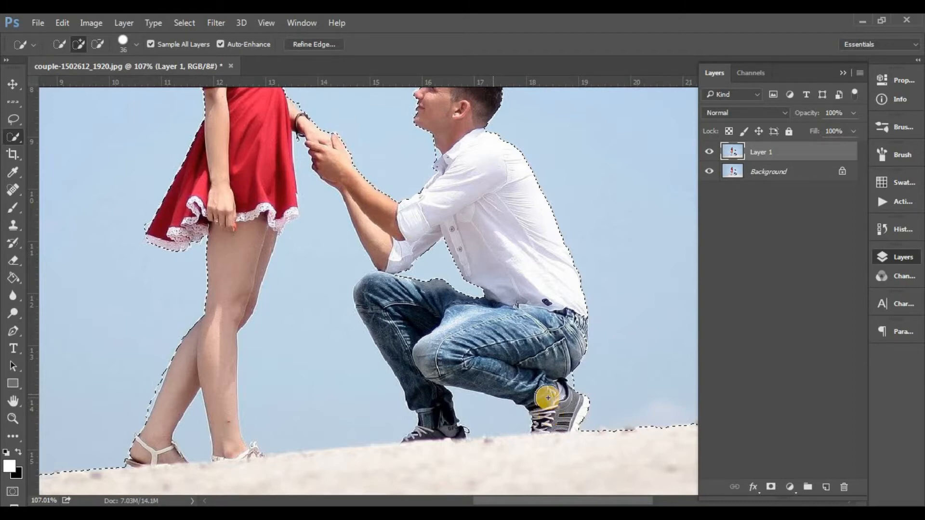
mouse_move(547, 398)
left_mouse_down()
mouse_move(531, 423)
mouse_move(528, 386)
mouse_move(564, 326)
mouse_move(577, 328)
left_mouse_up()
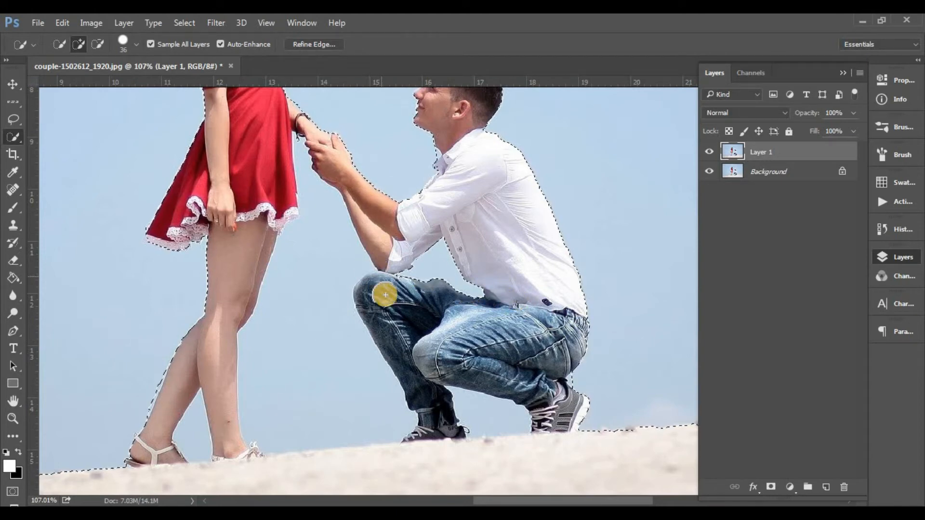
left_click_drag(404, 303, 411, 314)
Step: Subtract the sky between the woman and the man, along his shin and between his feet from the selection
left_click(97, 43)
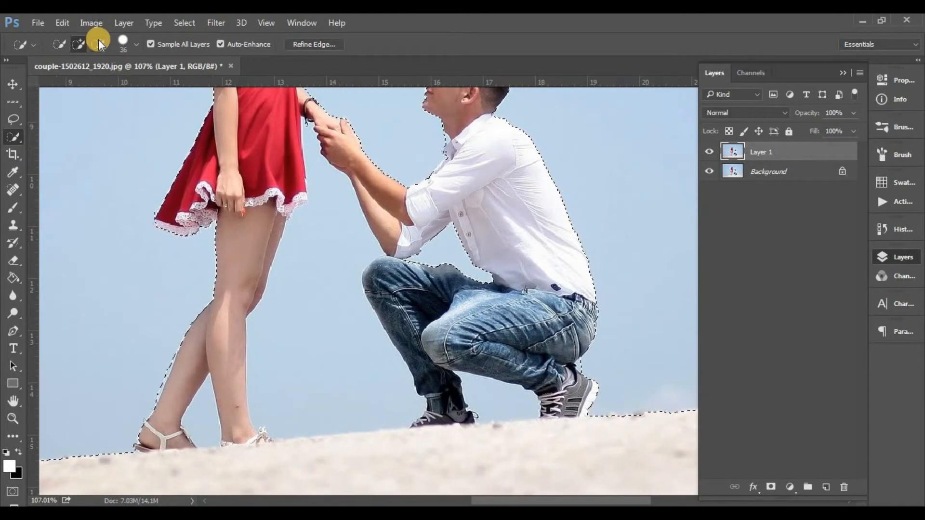
left_click_drag(147, 387, 156, 369)
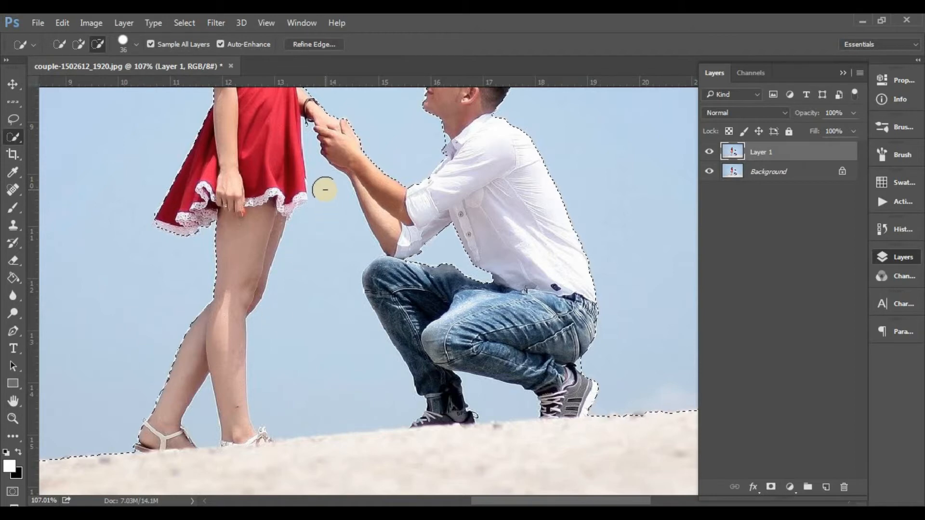
mouse_move(331, 415)
left_mouse_down()
mouse_move(334, 425)
mouse_move(335, 401)
left_mouse_up()
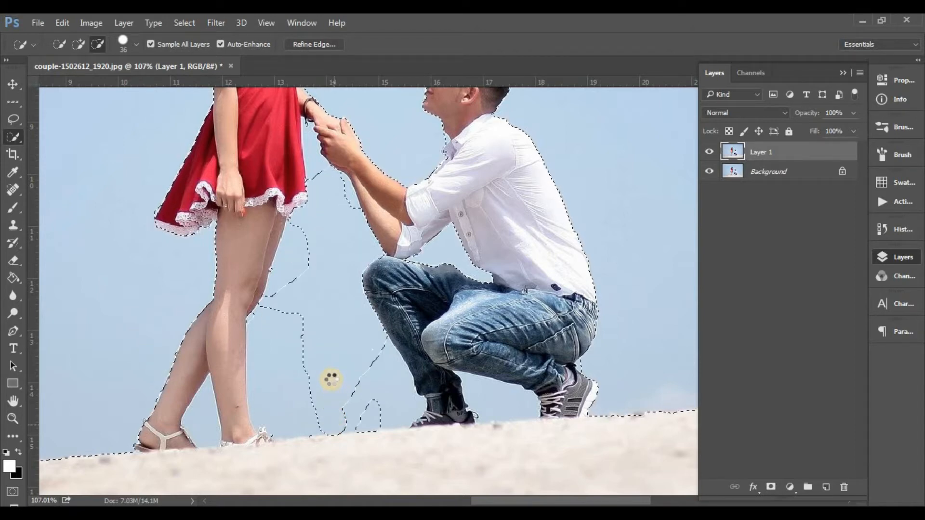
mouse_move(331, 379)
left_mouse_down()
mouse_move(372, 382)
mouse_move(407, 405)
left_mouse_up()
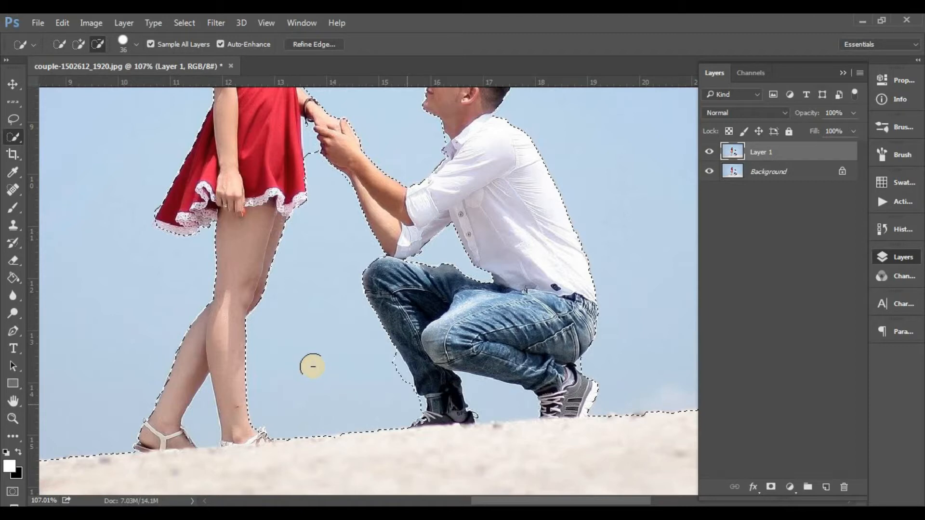
left_click_drag(402, 392, 388, 363)
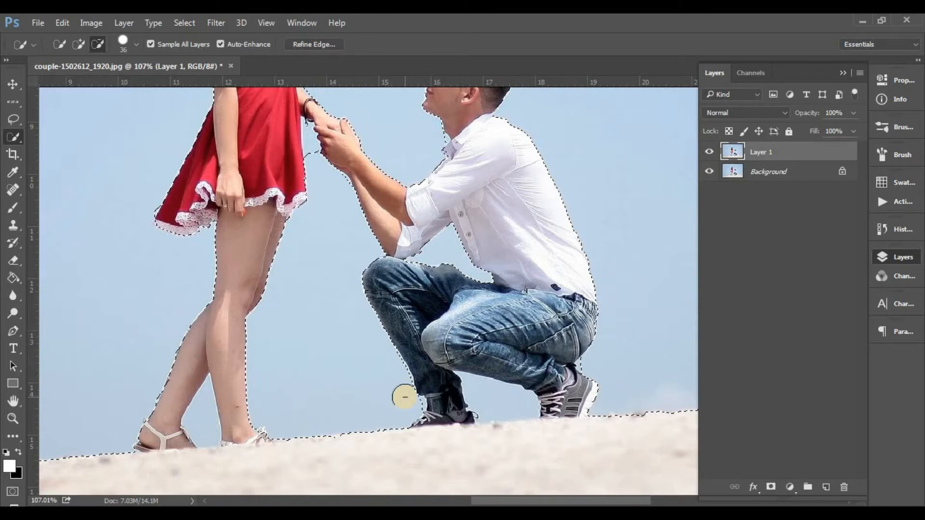
left_click_drag(479, 393, 524, 406)
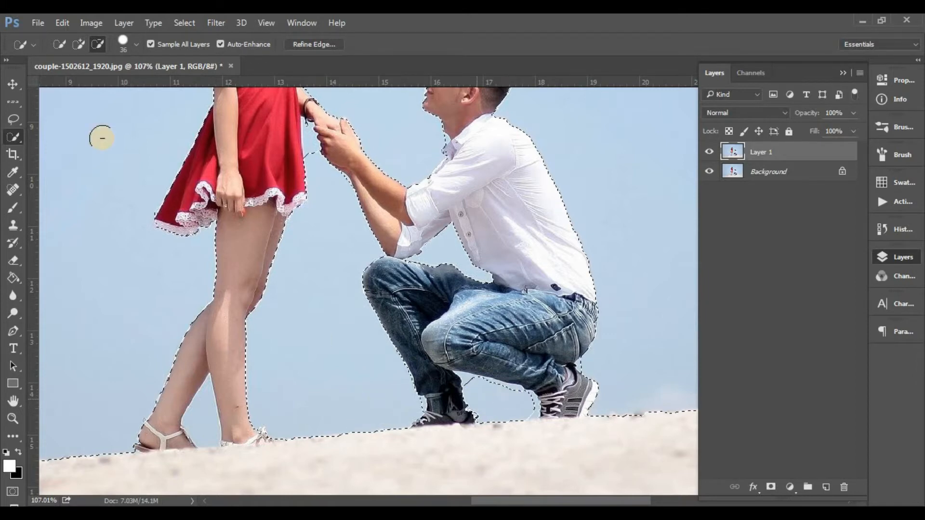
Step: Reduce the selection brush to 21 px and subtract the remaining sky beneath the man's thigh between his shoes
left_click(134, 45)
left_click_drag(84, 79, 80, 80)
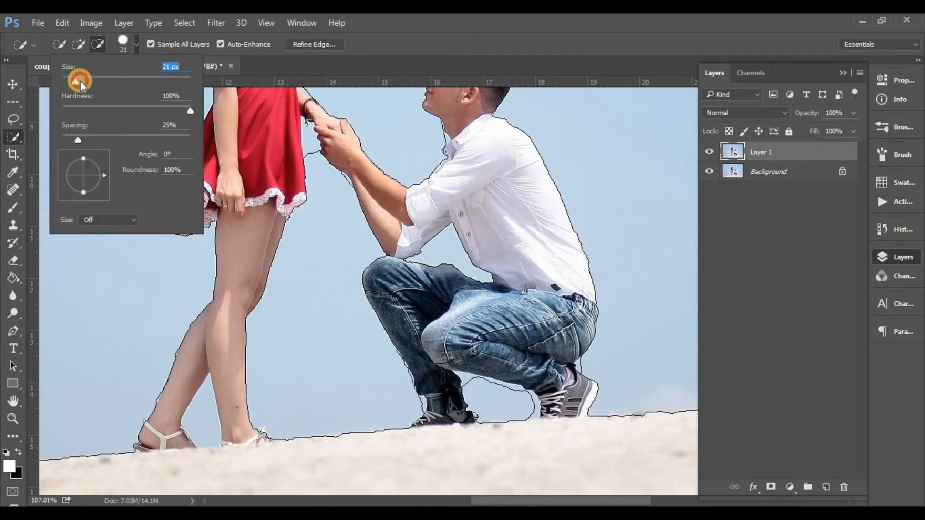
left_click(469, 383)
left_click_drag(466, 380, 489, 386)
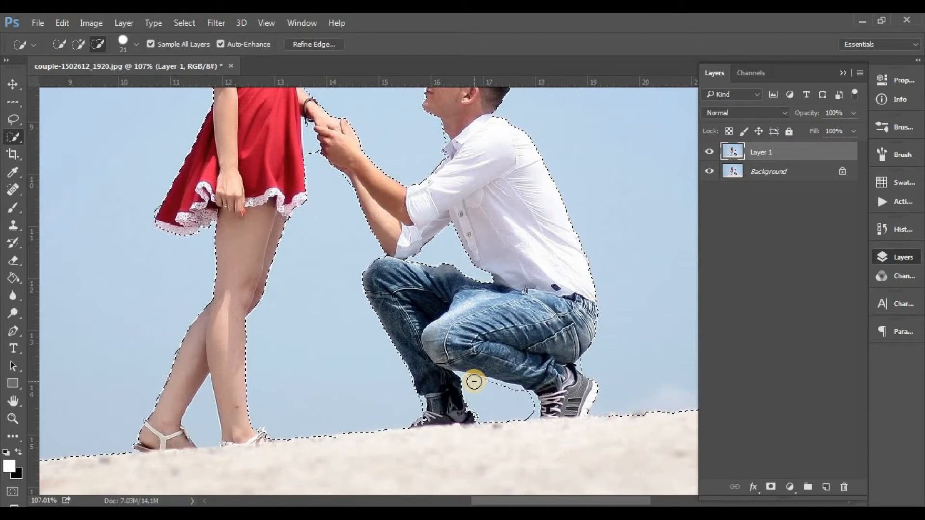
mouse_move(474, 382)
left_mouse_down()
mouse_move(508, 388)
mouse_move(536, 406)
mouse_move(527, 407)
left_mouse_up()
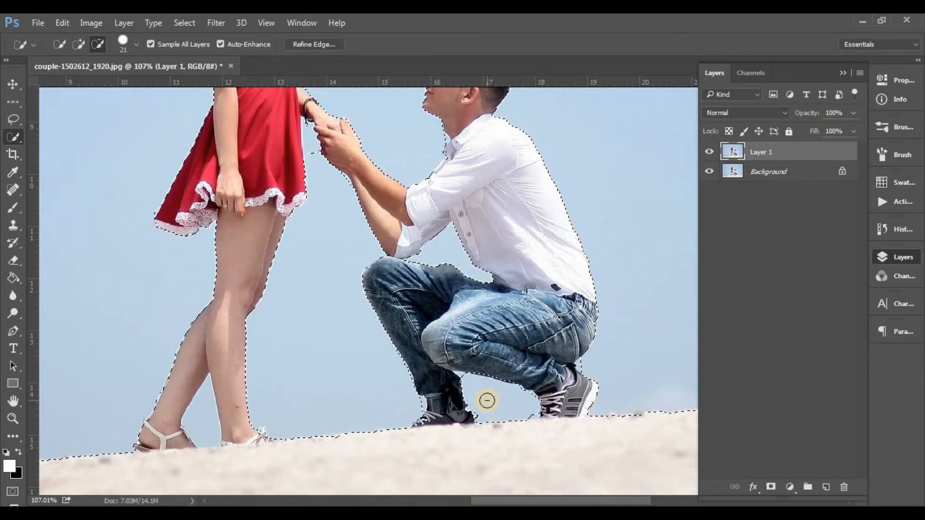
Step: Subtract the sky slivers at the man's front ankle and between the dress and the joined hands, then return to adding mode
left_click_drag(419, 400, 419, 405)
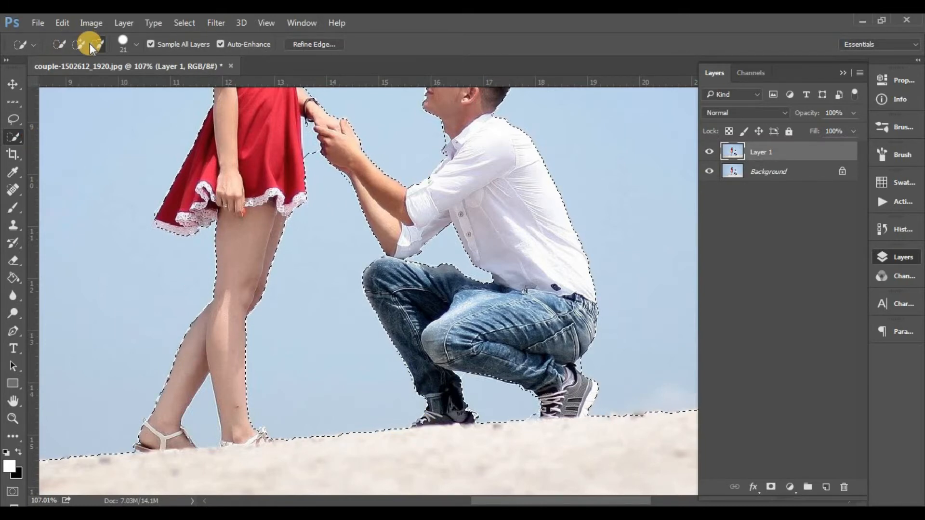
left_click_drag(311, 158, 308, 131)
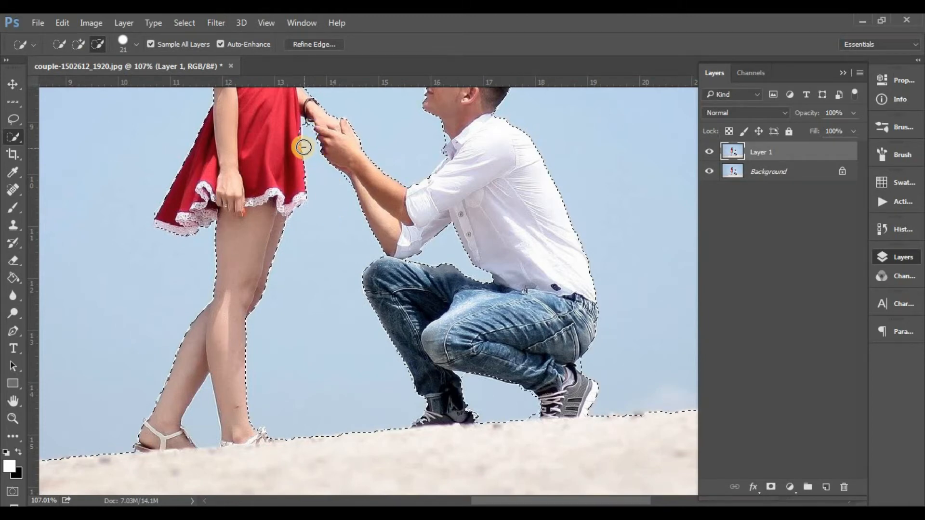
left_click(78, 43)
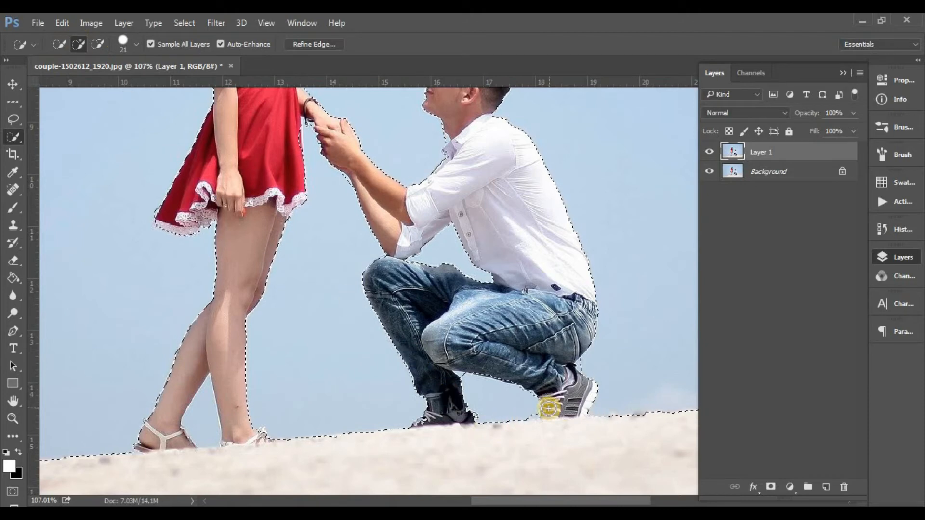
left_click_drag(549, 409, 423, 425)
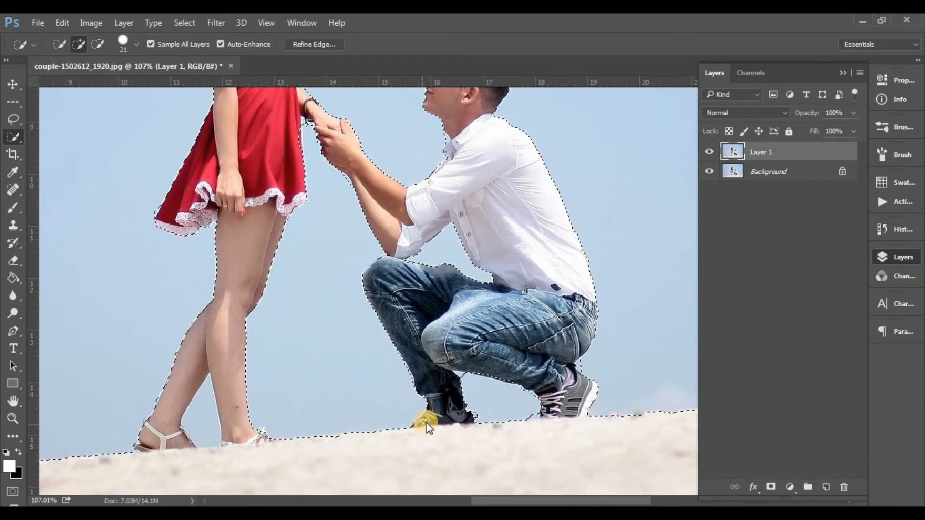
left_click_drag(426, 422, 303, 439)
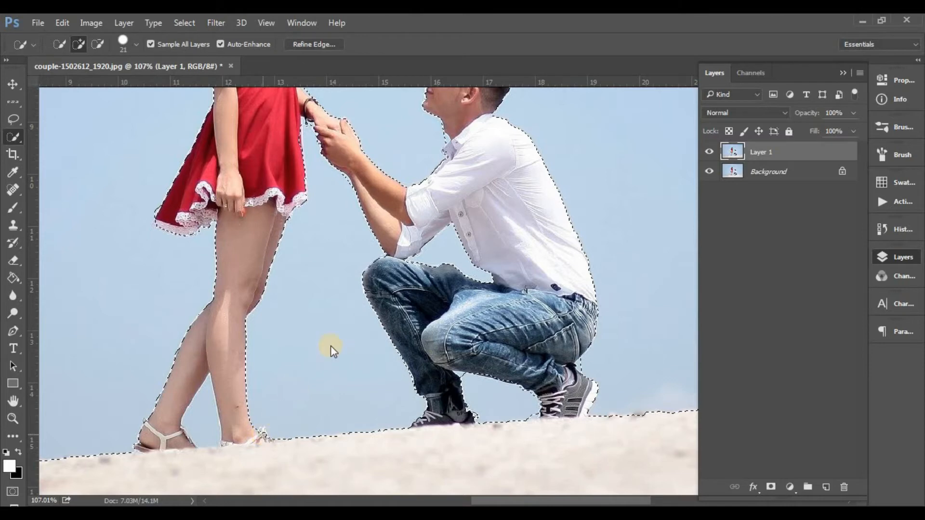
left_click(351, 308)
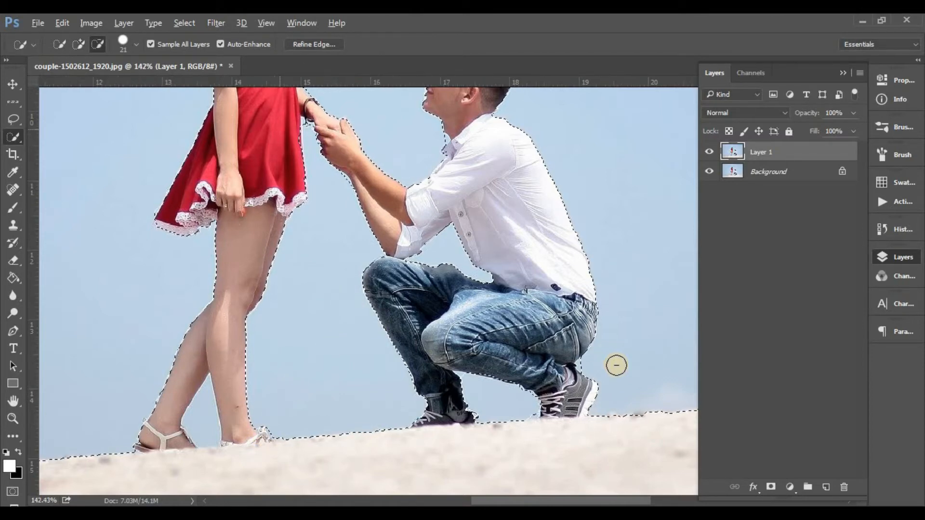
Step: Subtract the patch of sky between the man's hip and his rear shoe from the selection
scroll(612, 366, "up", 5)
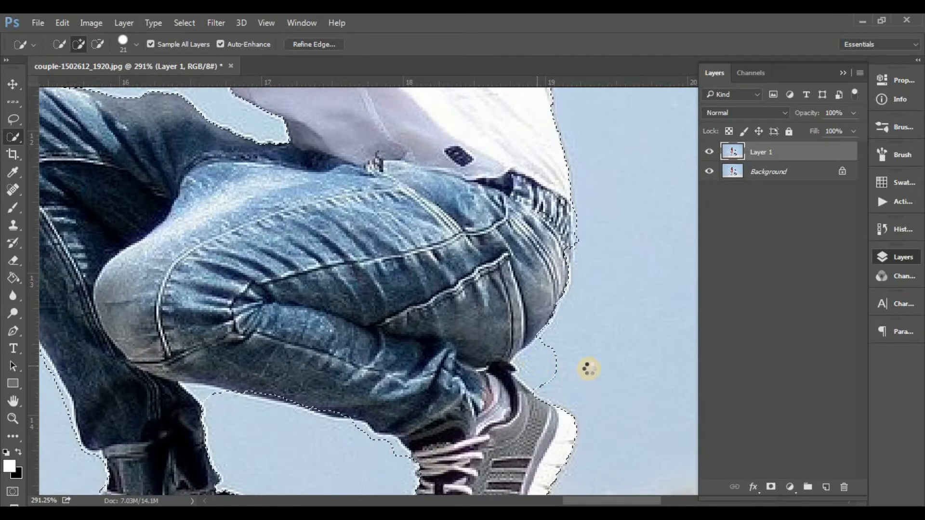
left_click(99, 44)
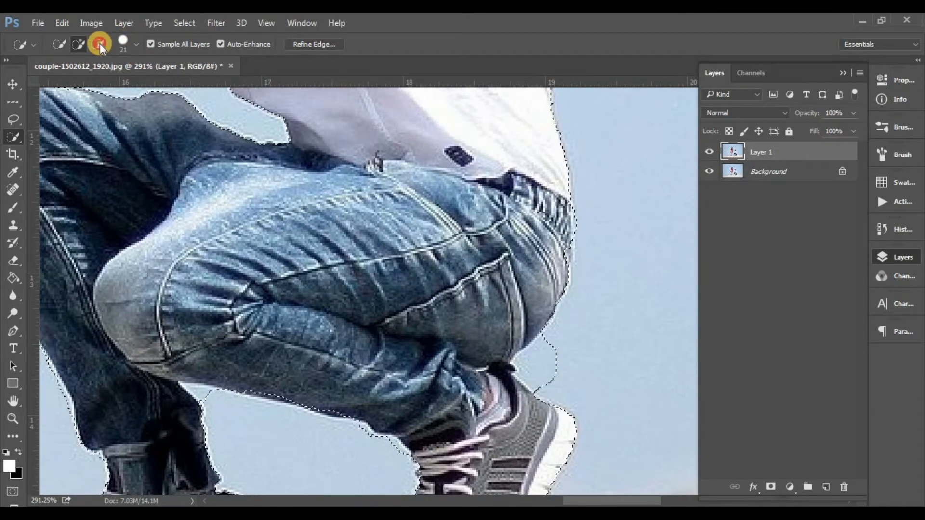
left_click(534, 360)
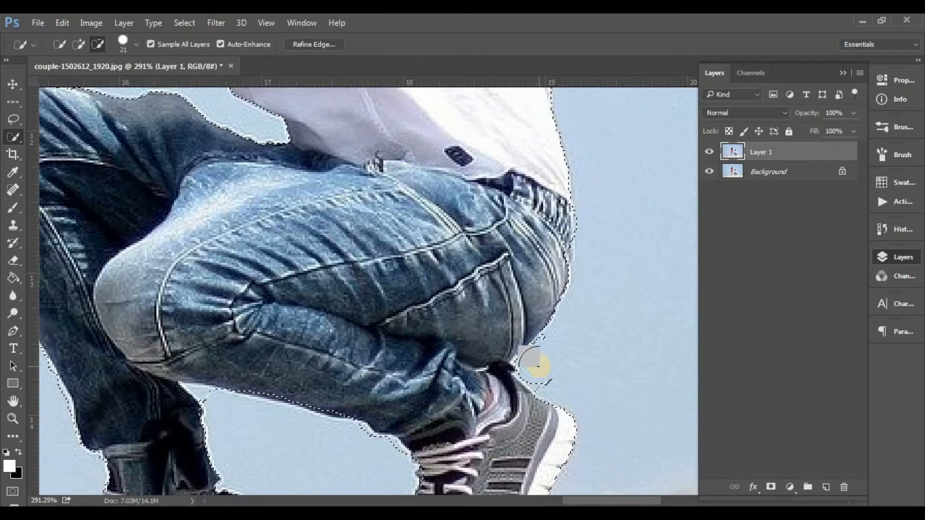
scroll(549, 346, "down", 6)
scroll(552, 342, "down", 3)
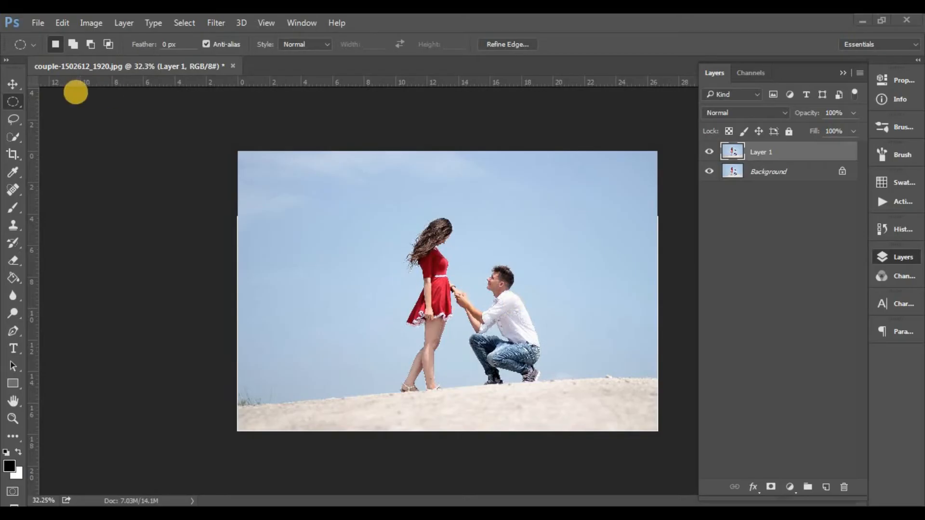
Step: Reactivate the Quick Selection tool while keeping the selection of the couple and the ground
left_click(13, 85)
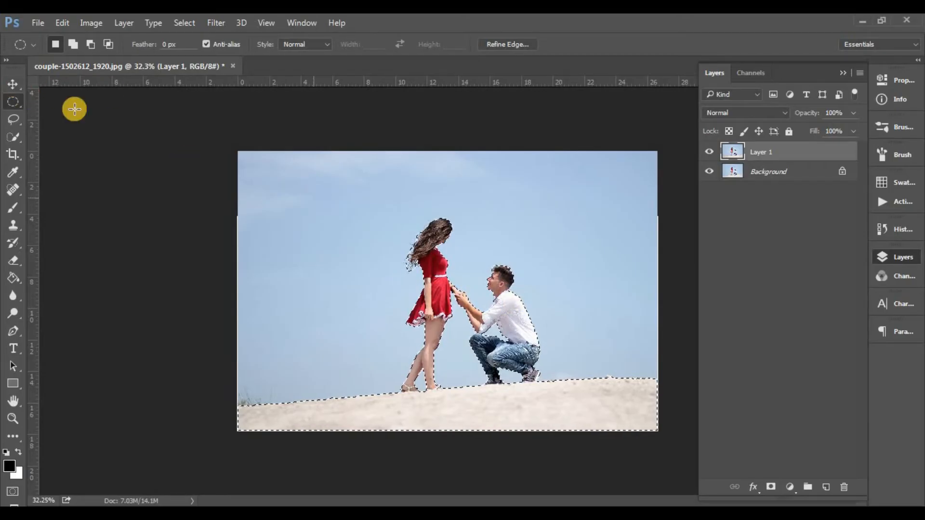
left_click(14, 88)
left_click(13, 143)
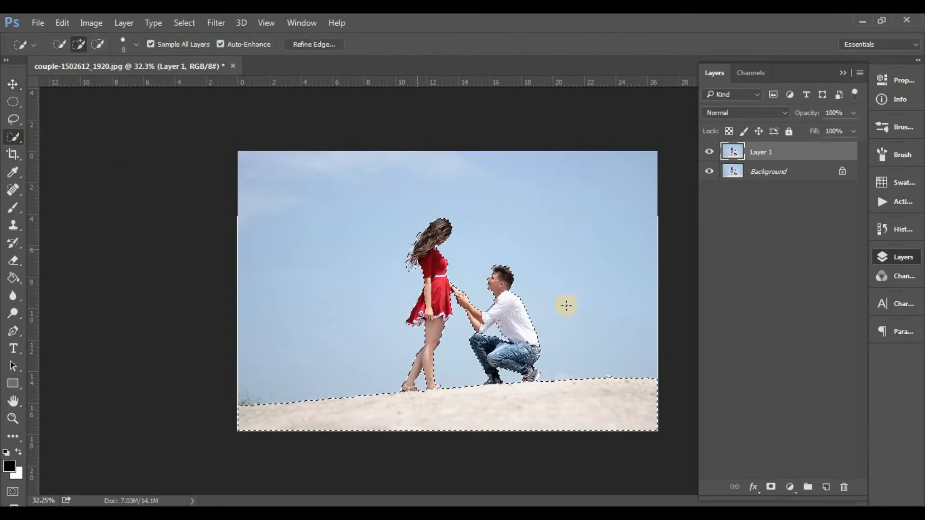
scroll(491, 270, "up", 3)
scroll(481, 249, "up", 4)
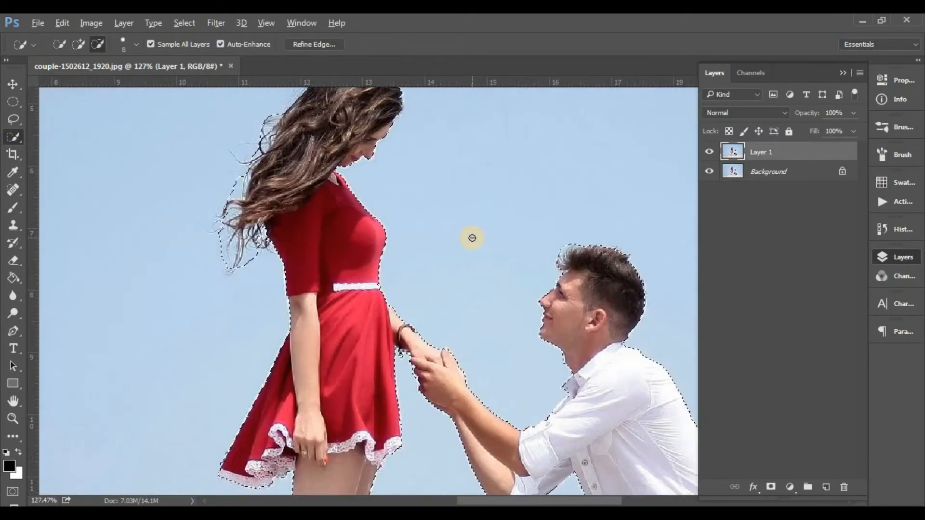
left_click_drag(489, 279, 463, 367)
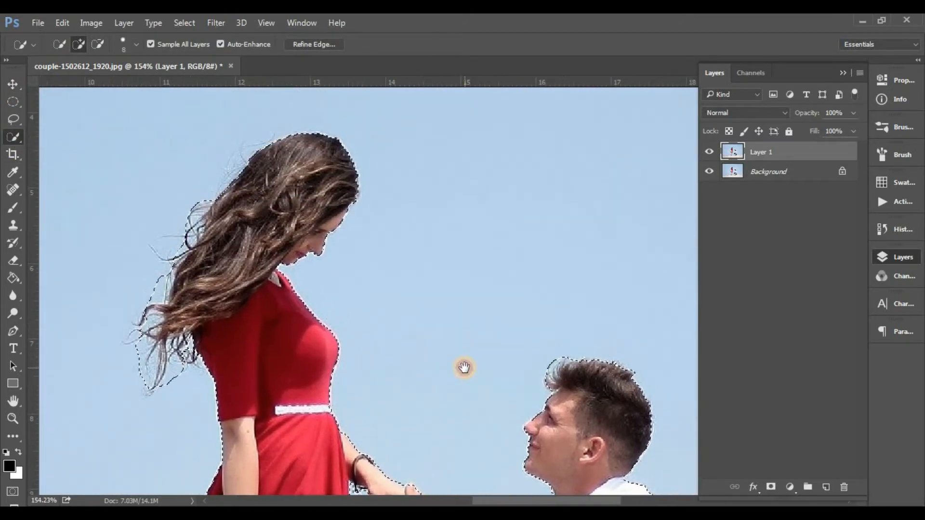
left_click(314, 44)
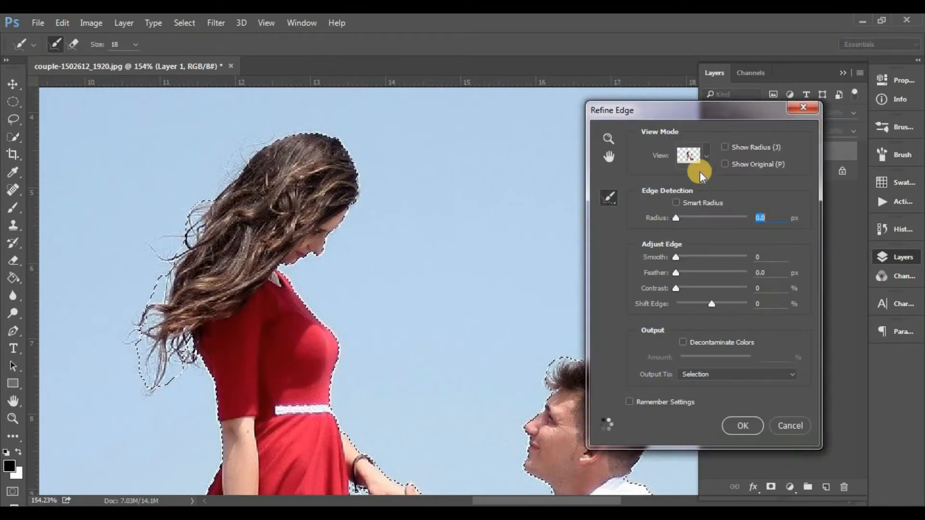
left_click(704, 154)
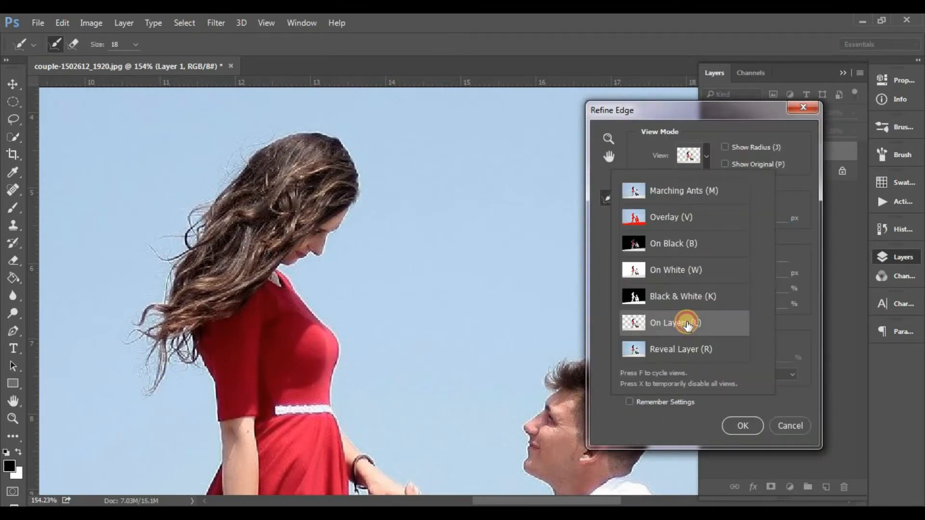
left_click(668, 427)
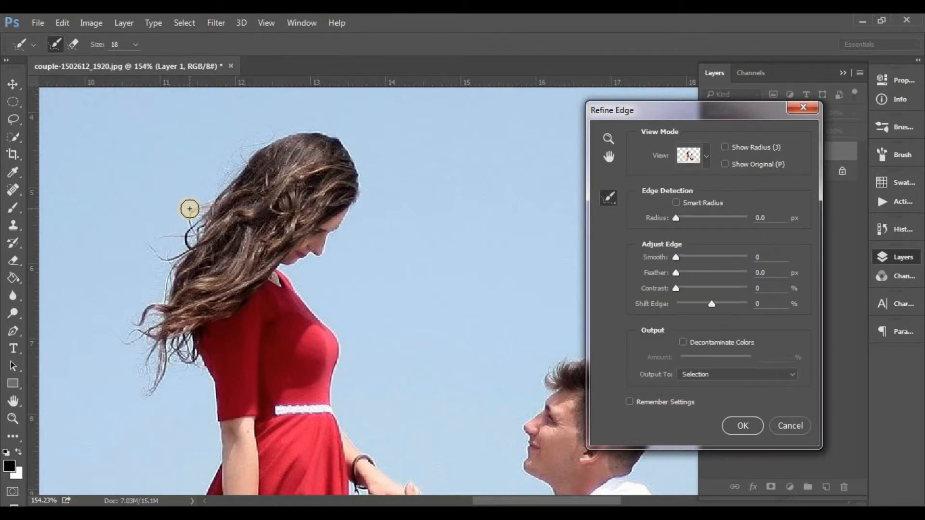
left_click(694, 153)
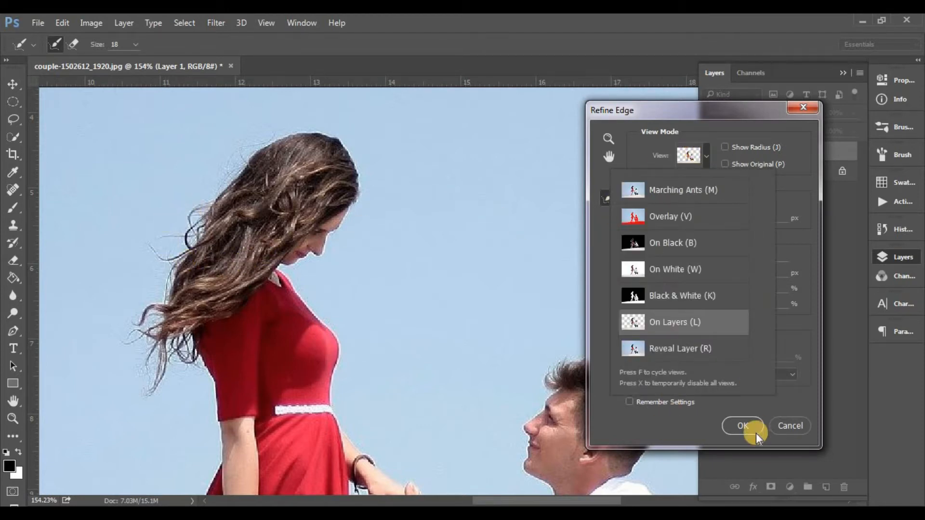
left_click(658, 437)
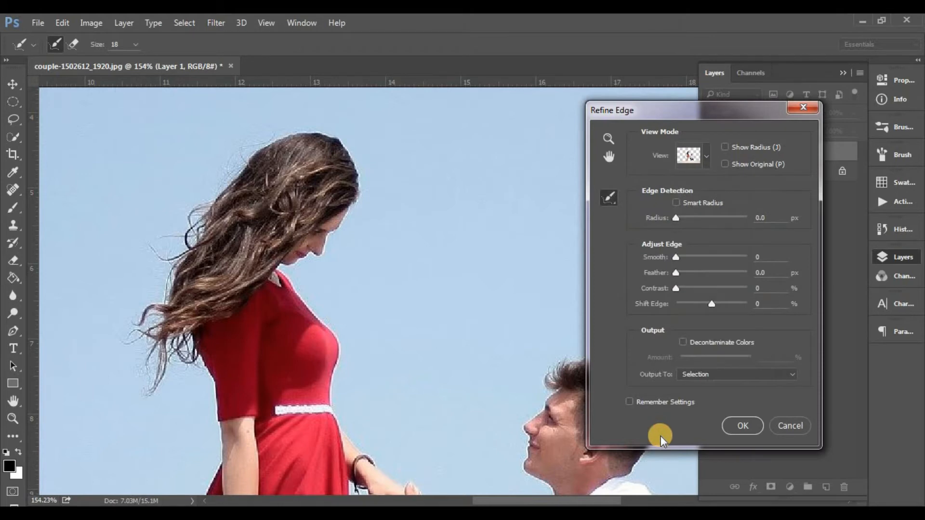
left_click(807, 428)
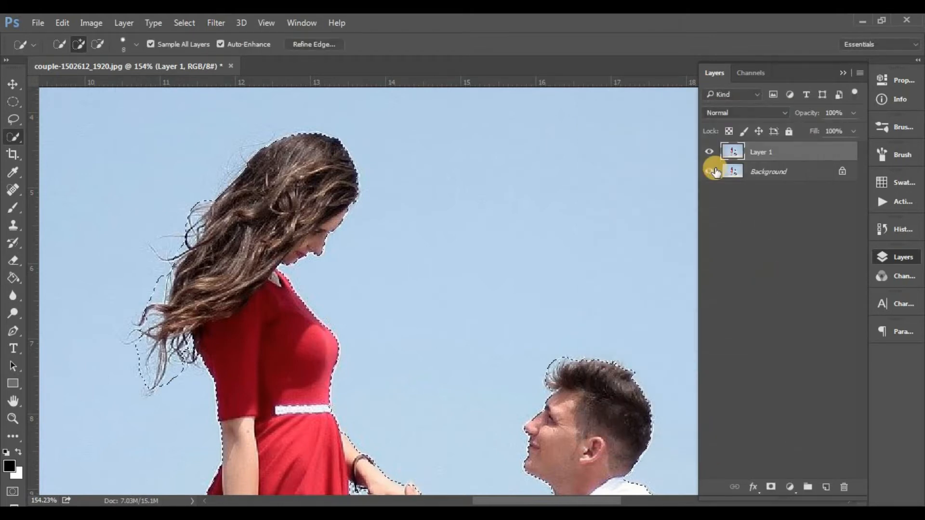
Step: Hide the Background layer and open Refine Edge for the selection with the On Layers view
left_click(295, 44)
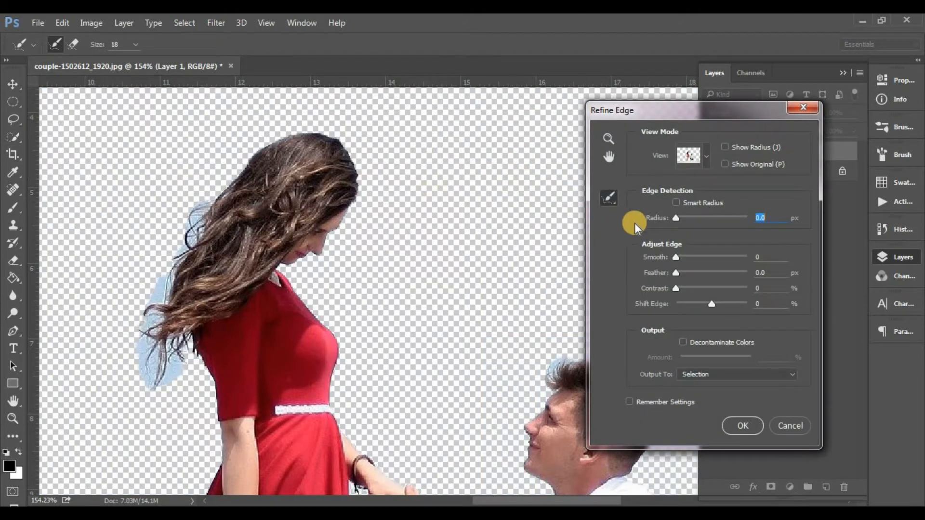
left_click(689, 156)
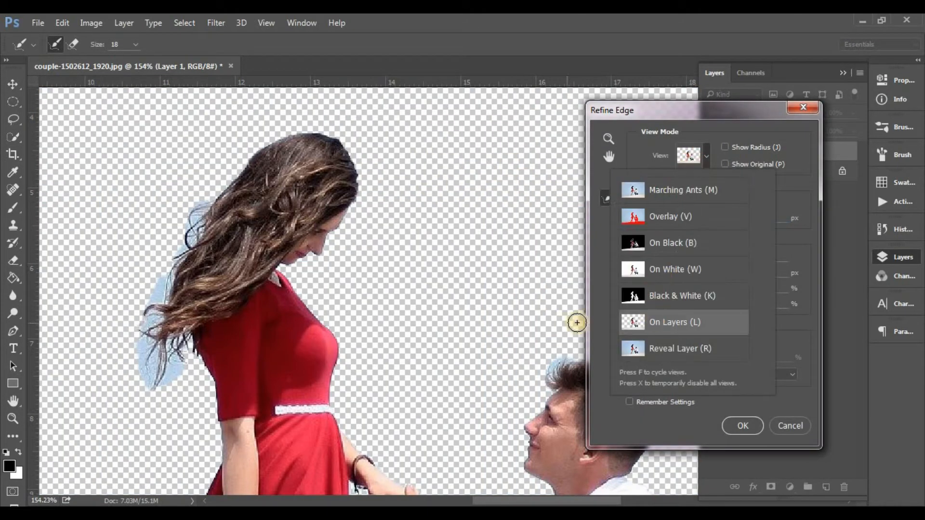
left_click(596, 387)
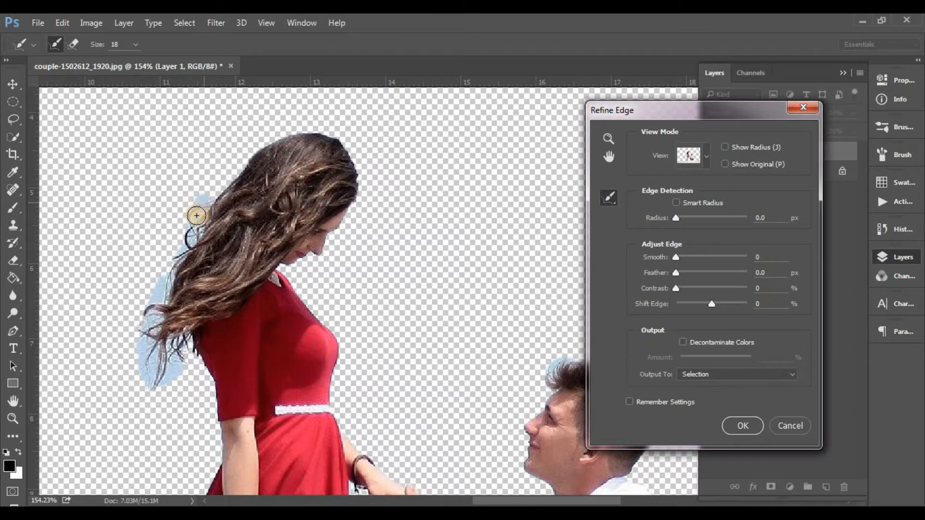
Step: Brush the sky fringe out of the woman's flowing hair and the man's hair with the size 18 refine brush, then apply the refinement
mouse_move(182, 245)
left_mouse_down()
mouse_move(144, 322)
mouse_move(147, 379)
left_mouse_up()
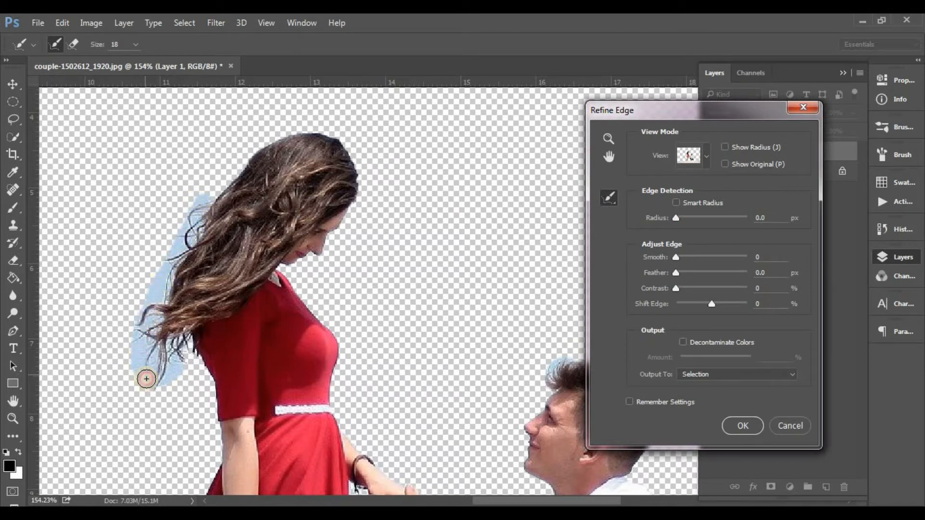
left_click_drag(147, 345, 164, 381)
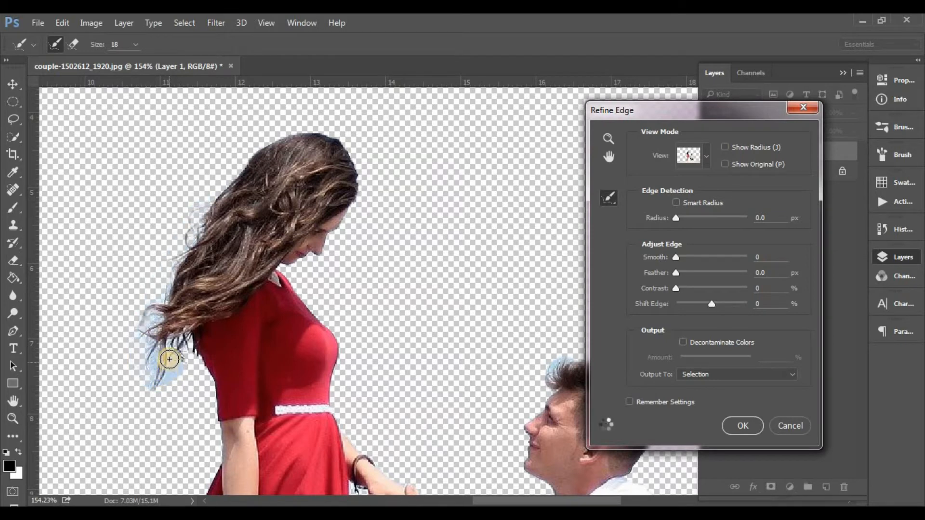
mouse_move(180, 343)
left_mouse_down()
mouse_move(159, 376)
mouse_move(150, 376)
mouse_move(176, 273)
left_mouse_up()
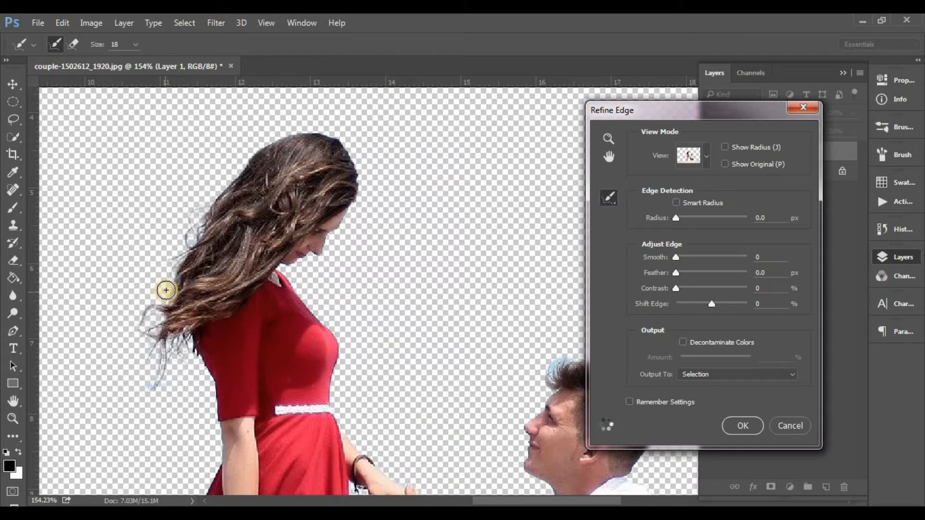
mouse_move(170, 282)
left_mouse_down()
mouse_move(180, 248)
mouse_move(213, 204)
left_mouse_up()
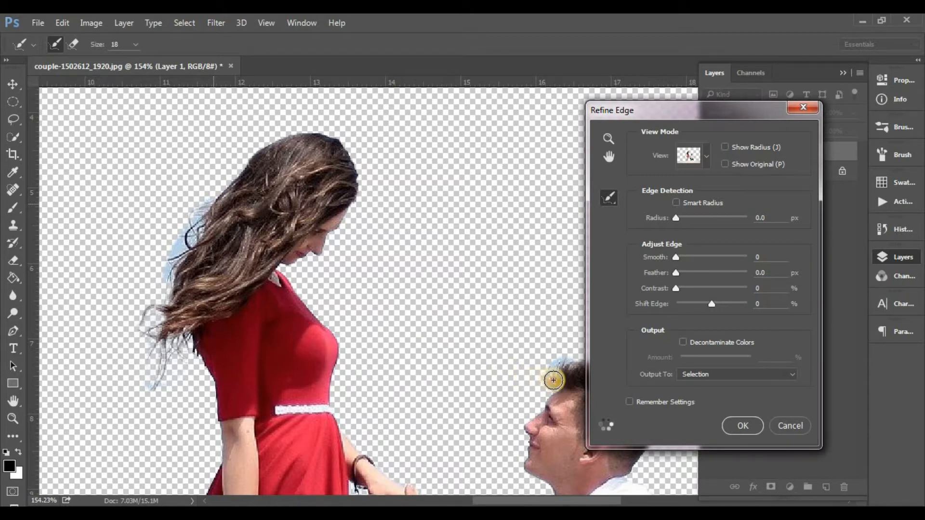
left_click_drag(554, 380, 589, 360)
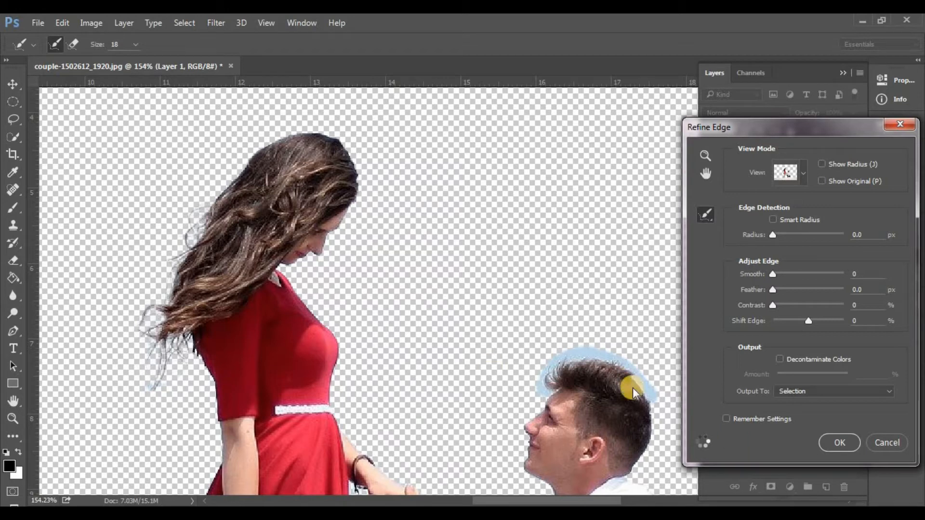
left_click(841, 443)
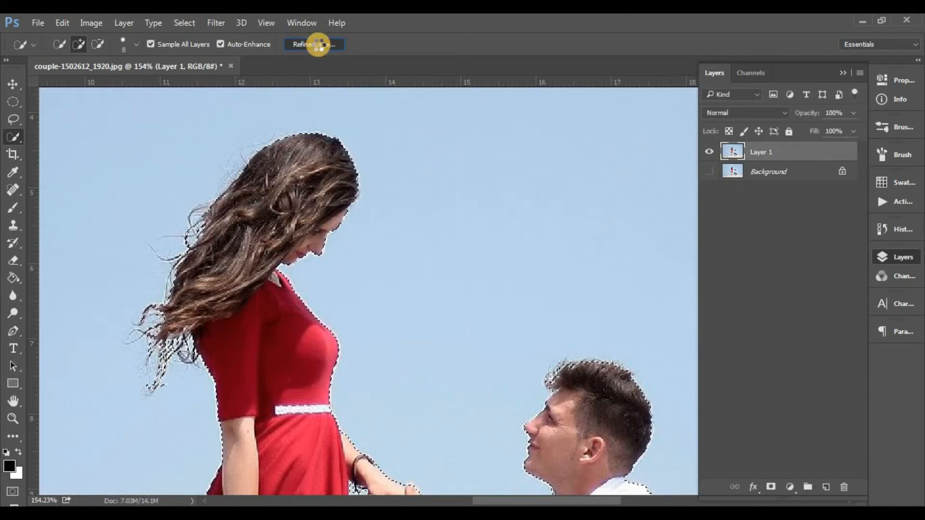
Step: Output the refined selection as a New Layer with Layer Mask through Refine Edge
left_click(786, 392)
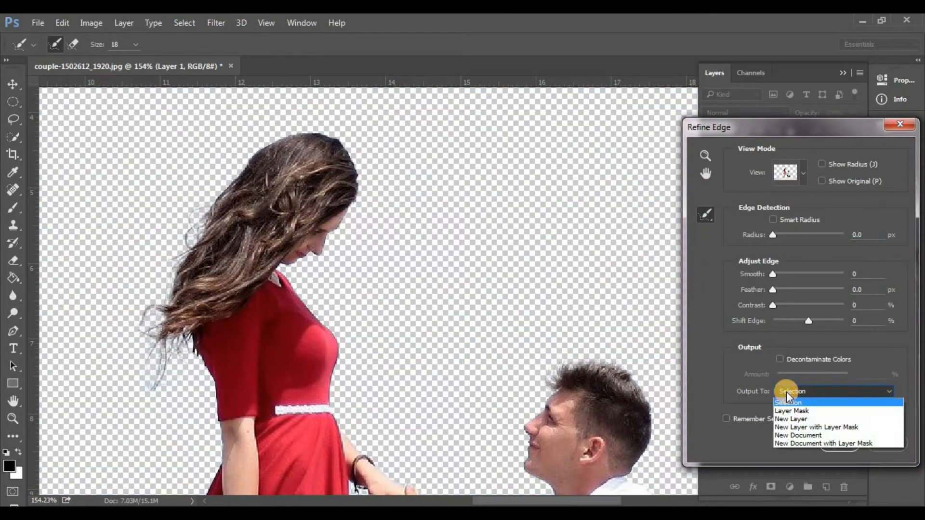
left_click(805, 427)
left_click(839, 441)
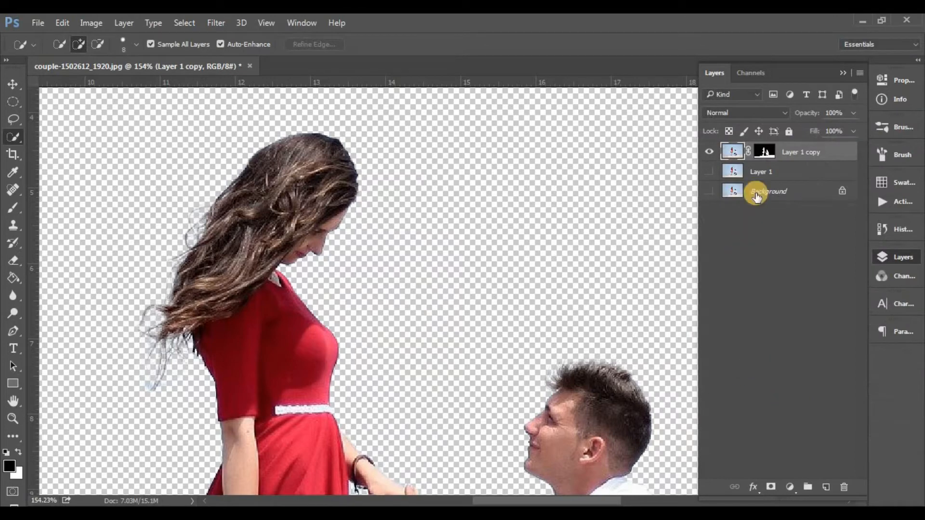
Step: Delete the unmasked Layer 1 beneath the masked copy
left_click(709, 171)
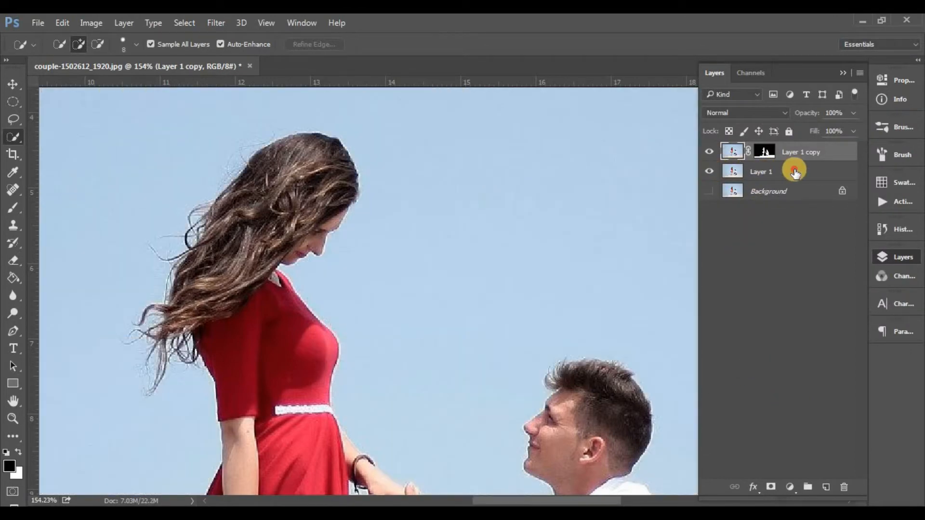
left_click_drag(794, 172, 845, 488)
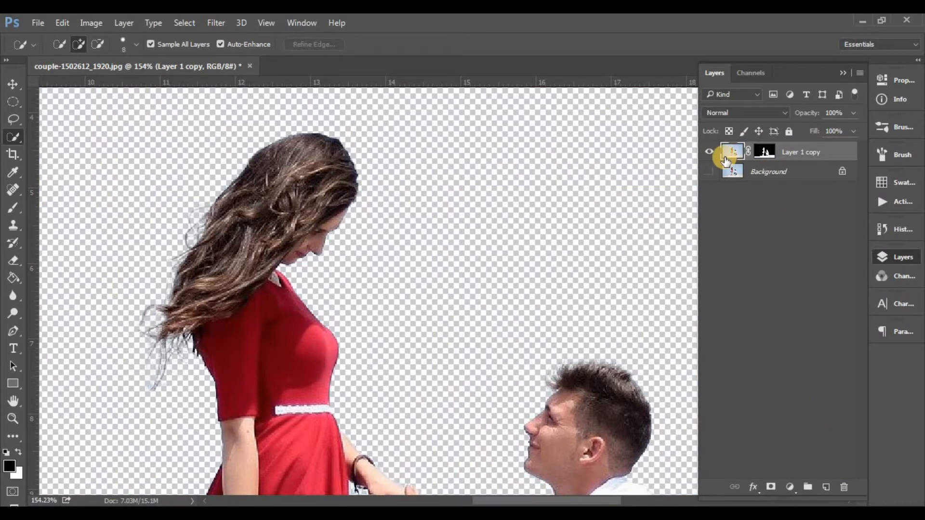
scroll(535, 213, "down", 5)
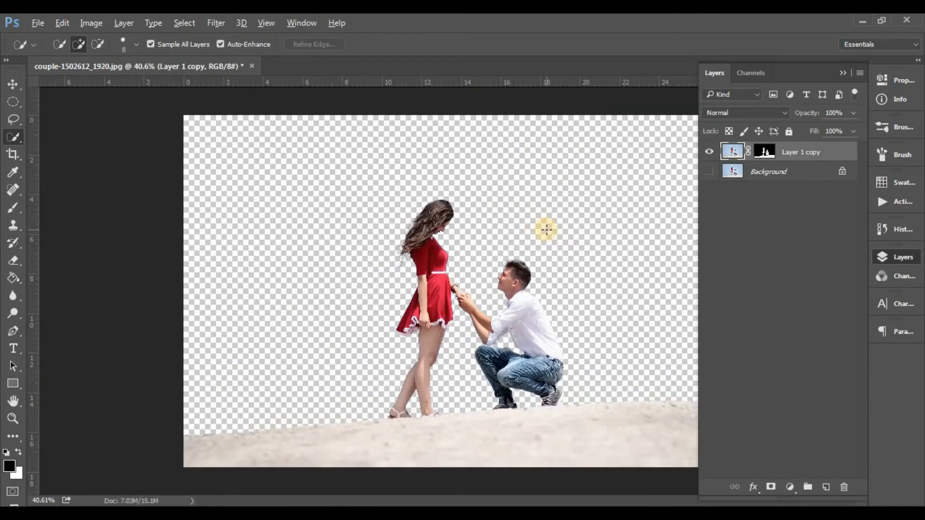
Step: Apply a Color Overlay with the colour 03162b to the masked couple layer, Layer 1 copy
left_click(859, 75)
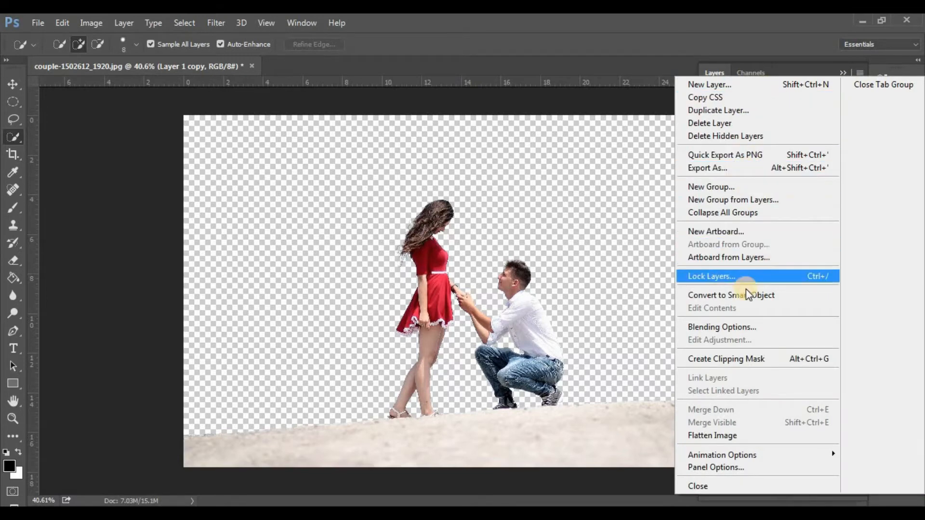
left_click(738, 326)
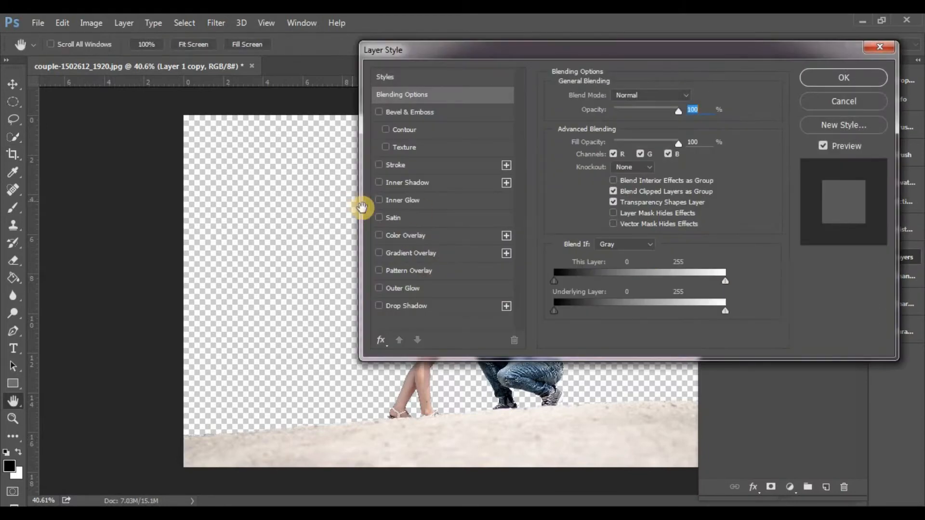
left_click(389, 236)
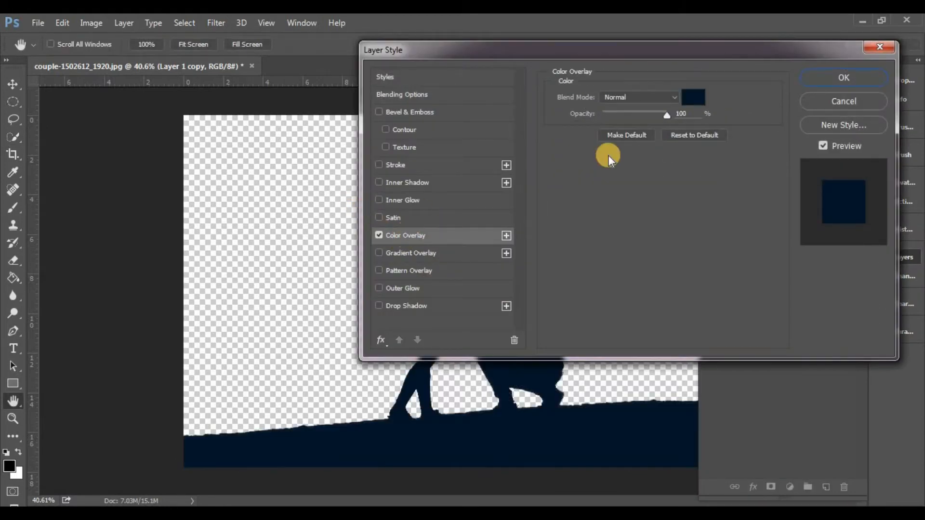
left_click(695, 98)
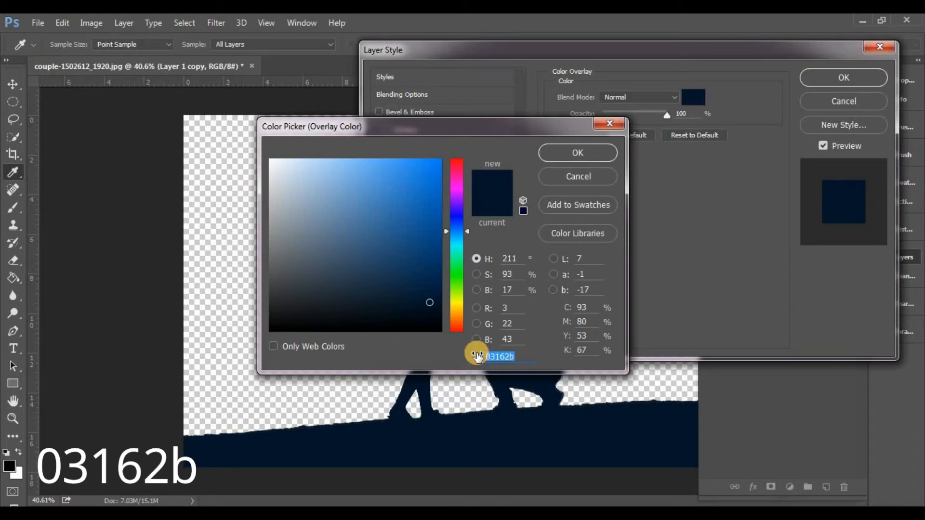
left_click(515, 354)
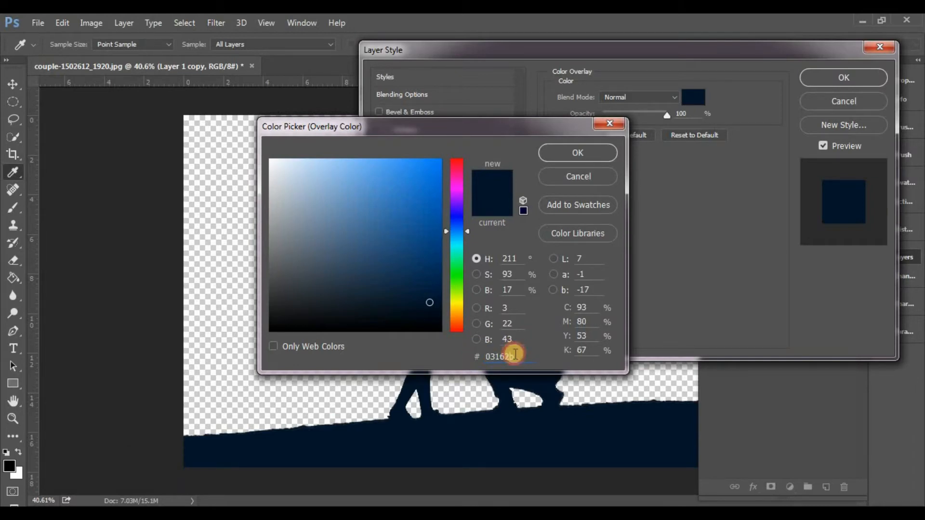
left_click_drag(515, 355, 462, 346)
type("0")
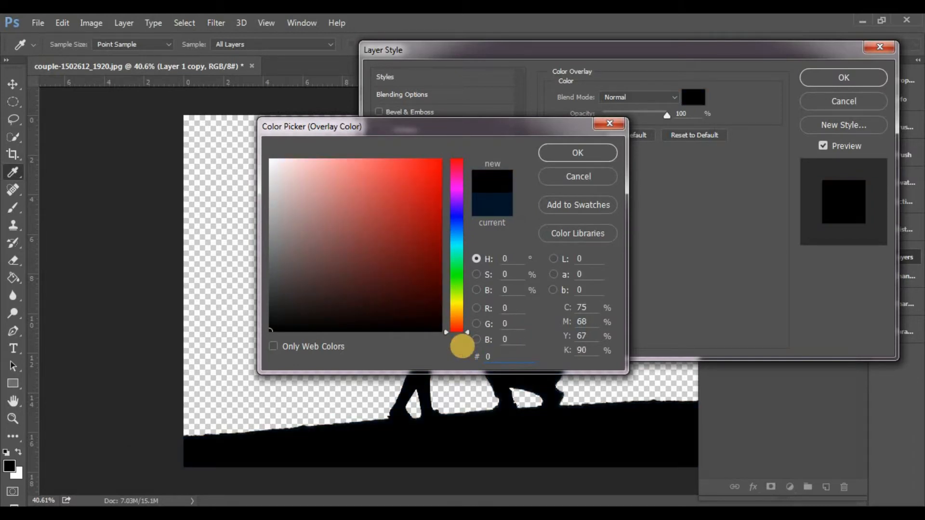
type("3162")
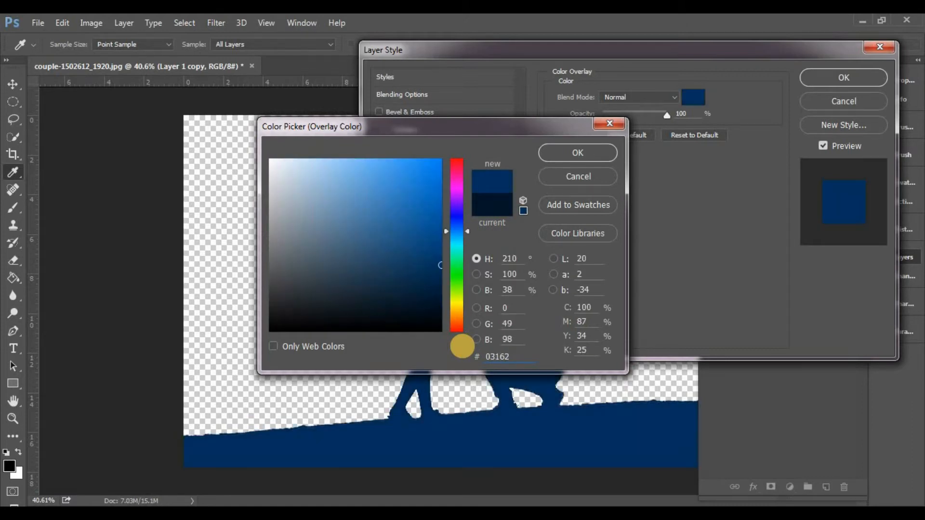
type("b")
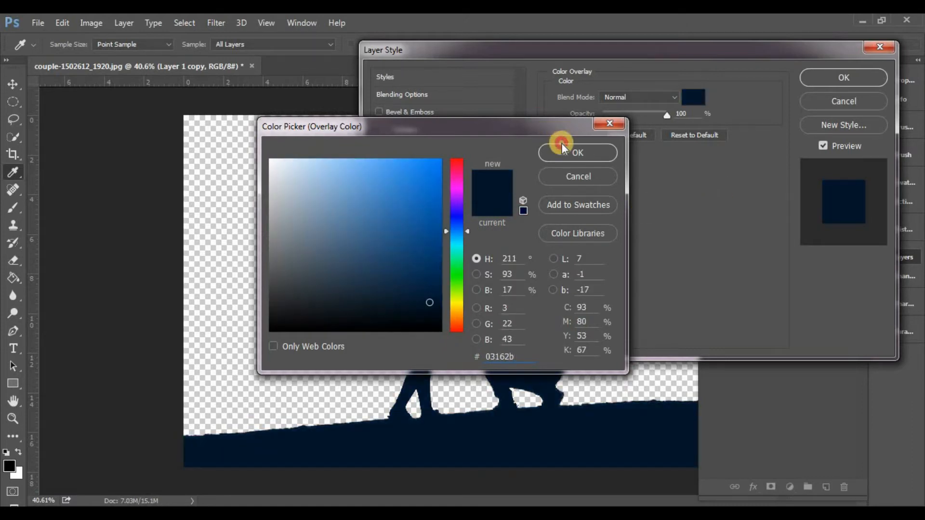
left_click(560, 152)
left_click(826, 80)
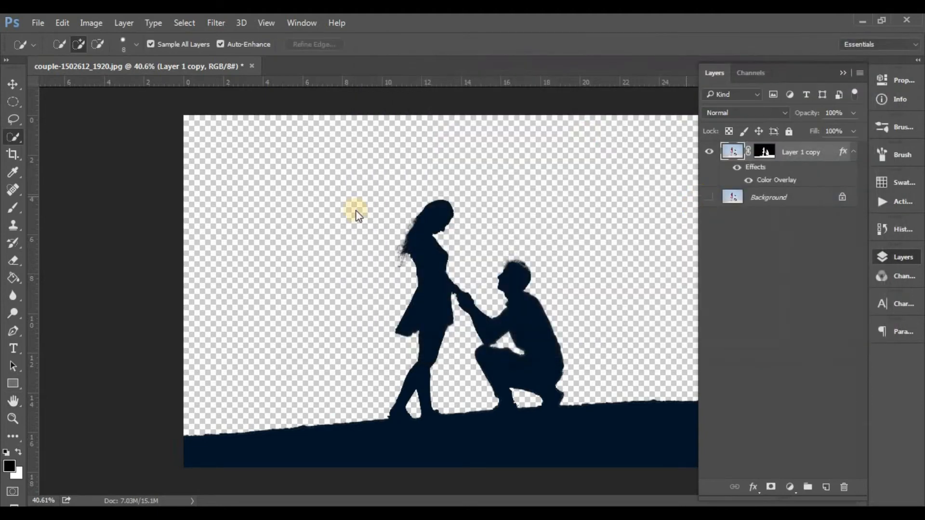
Step: Open the sunset sky photo, bring it into the couple document and place it beneath the silhouette layer
left_click(38, 23)
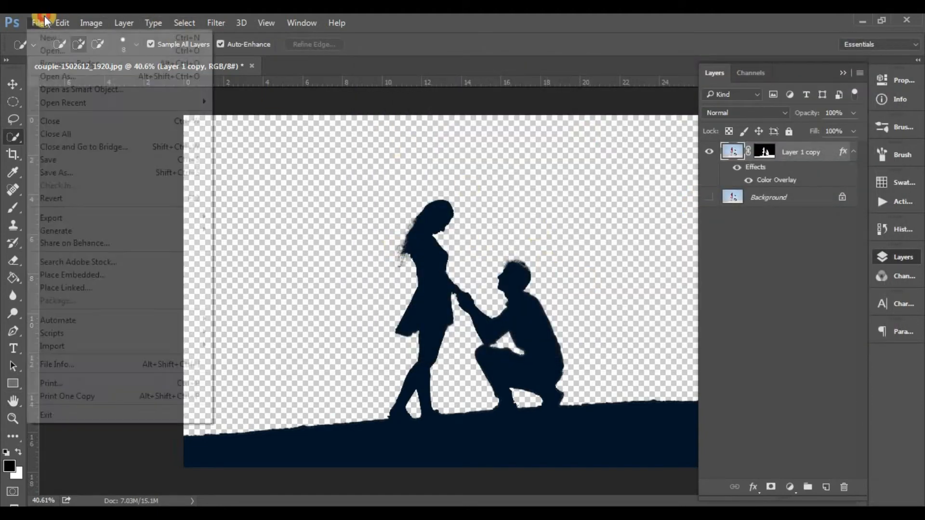
left_click(51, 45)
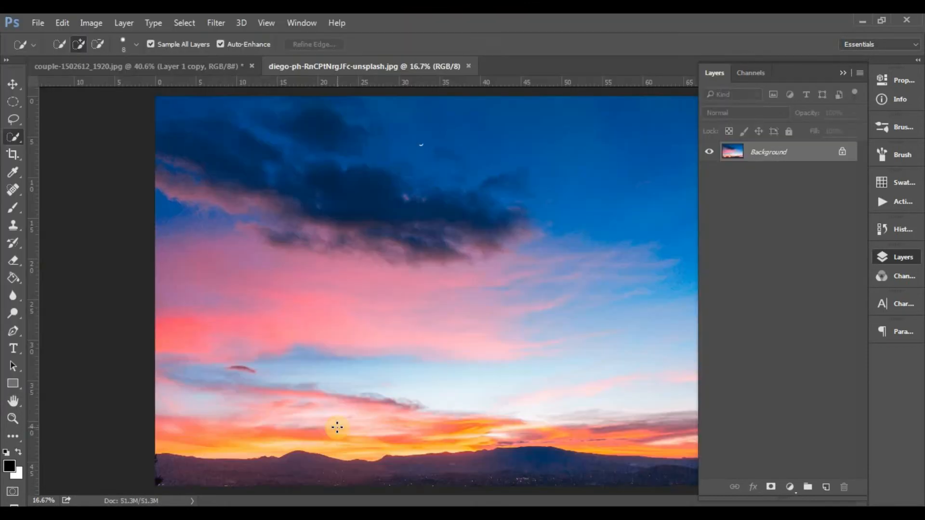
left_click(23, 85)
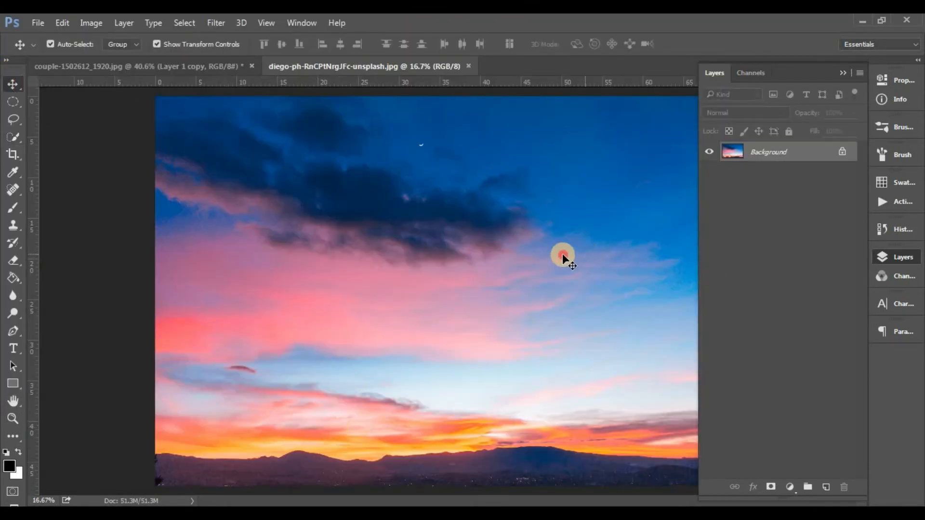
left_click_drag(559, 256, 334, 151)
left_click_drag(802, 149, 800, 202)
scroll(453, 145, "down", 12)
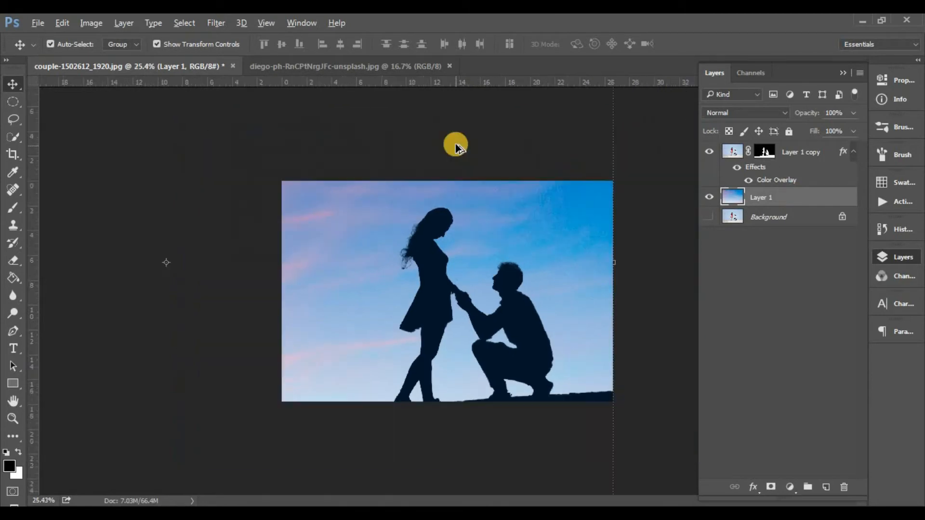
Step: Reposition the oversized sunset sky layer and scale it down to fit the canvas behind the couple
left_click_drag(498, 275, 641, 268)
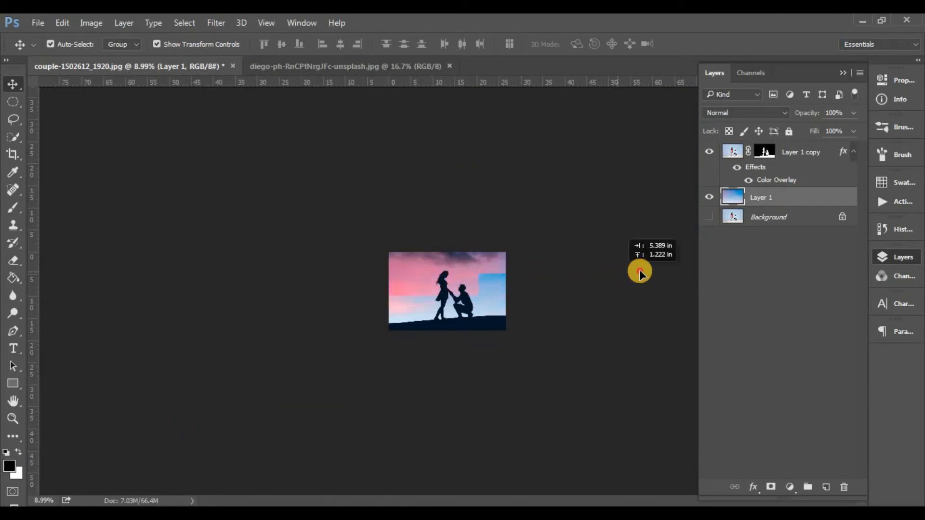
scroll(523, 265, "down", 3)
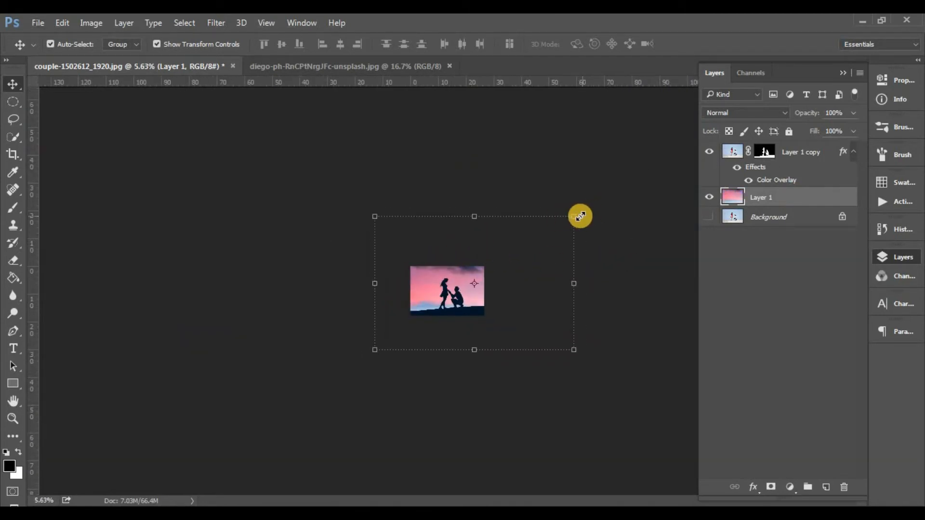
key("ctrl+t")
mouse_move(501, 262)
left_mouse_down()
mouse_move(481, 275)
mouse_move(487, 268)
left_mouse_up()
left_click_drag(375, 349, 427, 292)
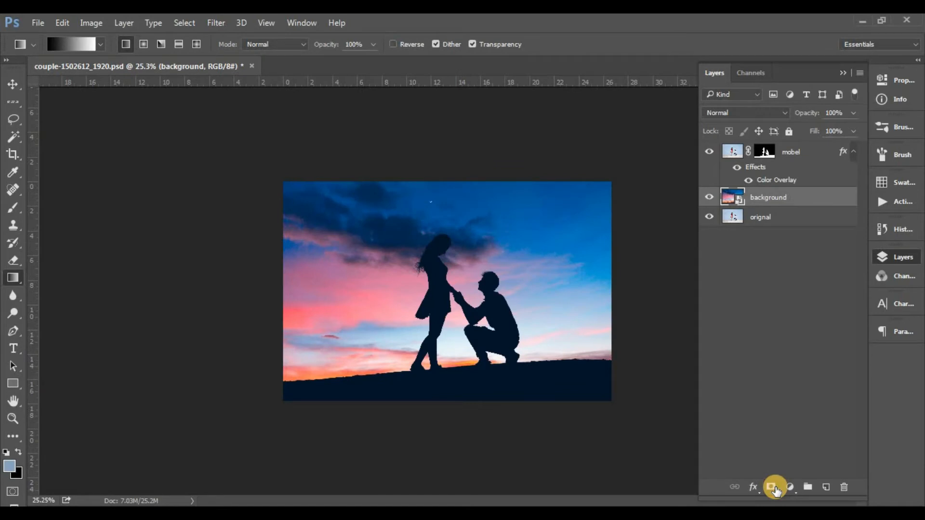
Step: Create a Solid Color fill layer with the colour 032446 and move it directly beneath the background sky layer
left_click(806, 373)
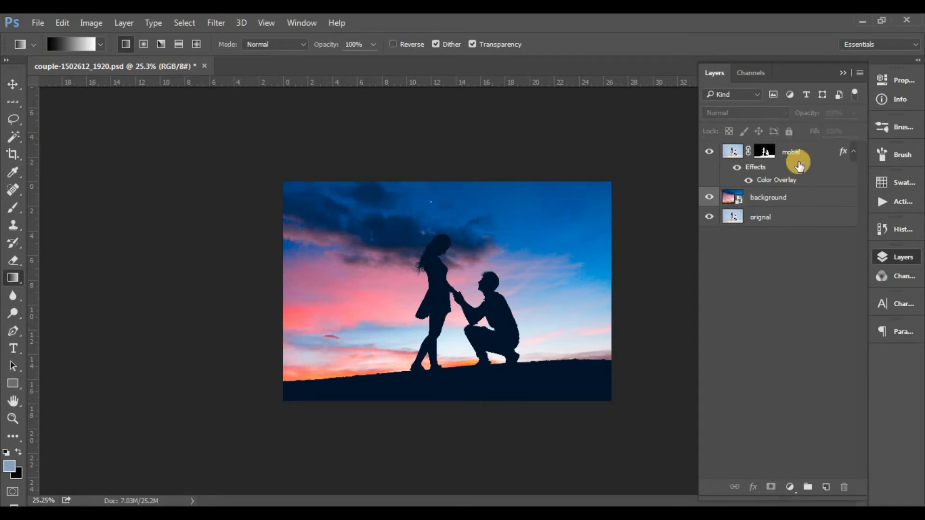
left_click(799, 166)
left_click(790, 487)
left_click(829, 187)
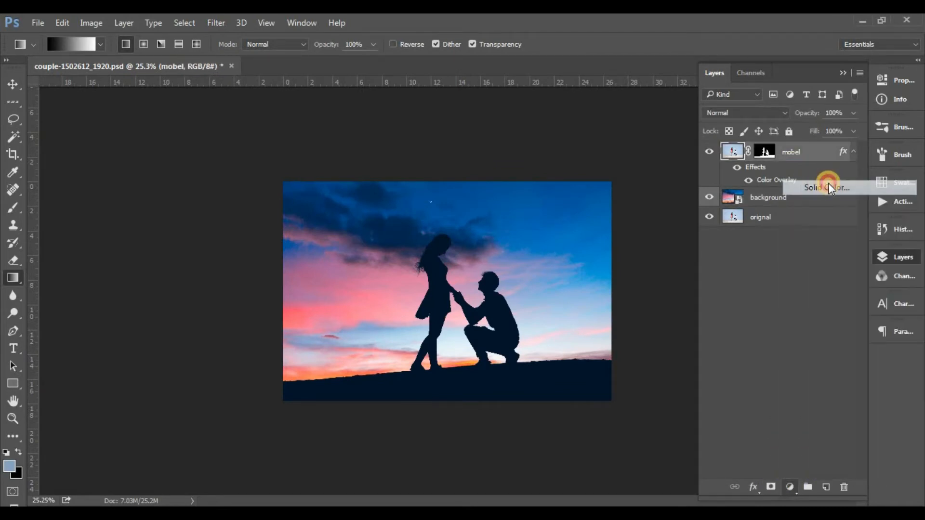
left_click_drag(522, 357, 487, 356)
key("BackSpace")
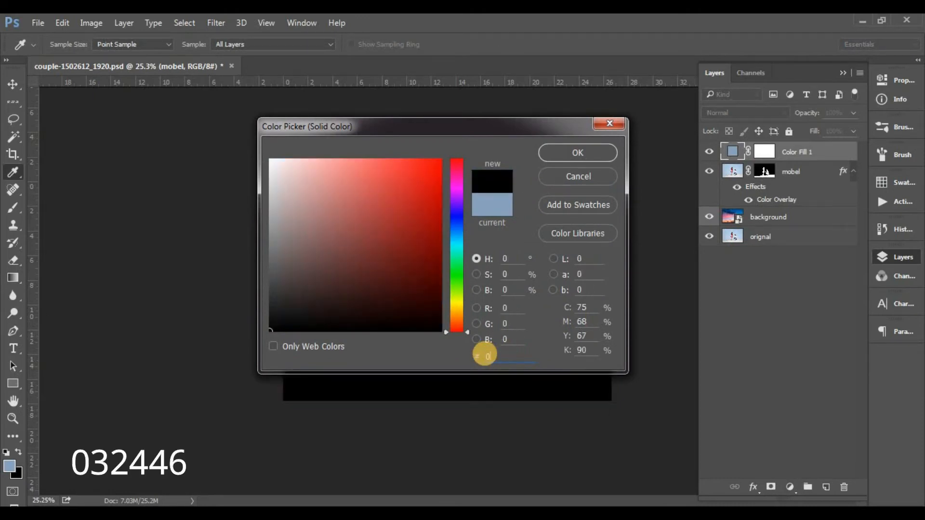
type("0324")
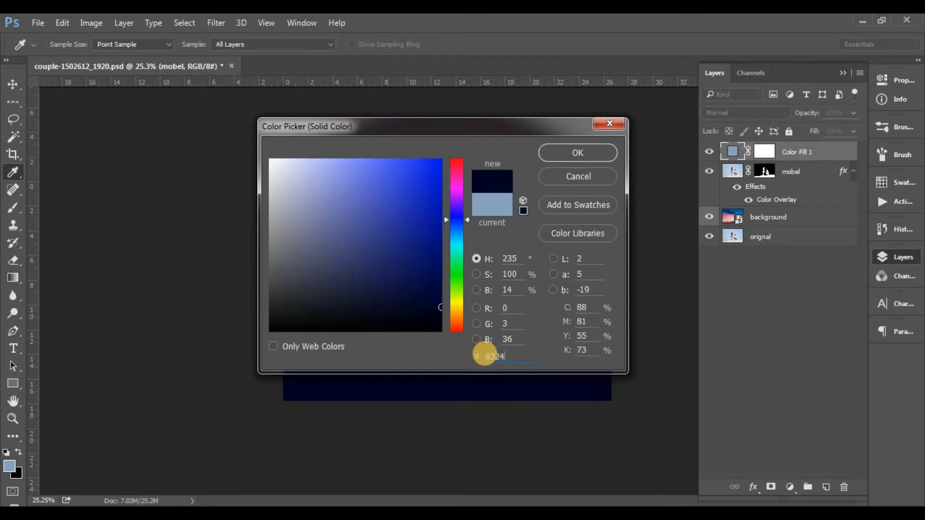
type("46")
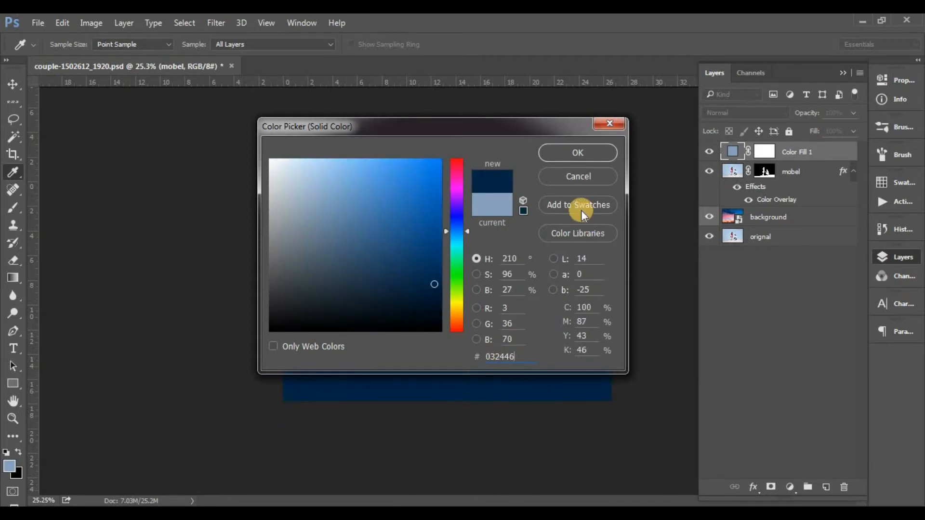
left_click(581, 159)
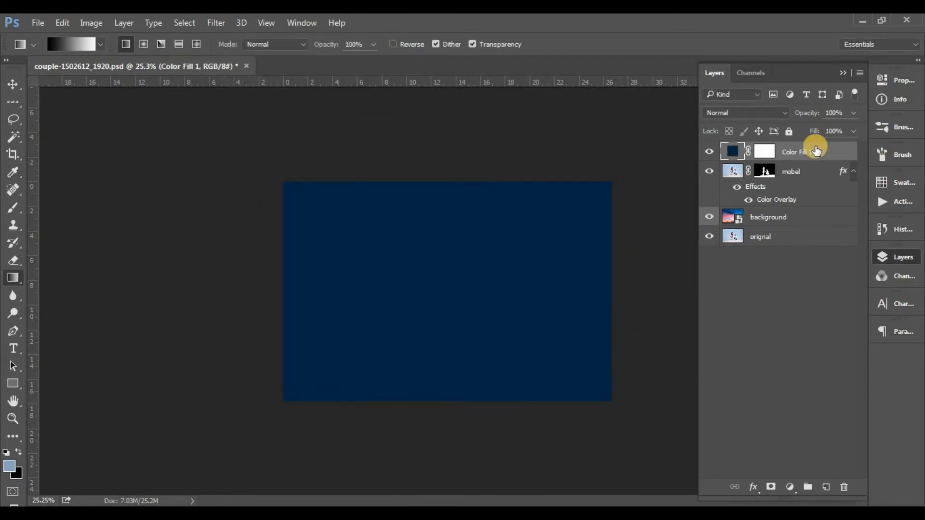
left_click_drag(812, 146, 804, 215)
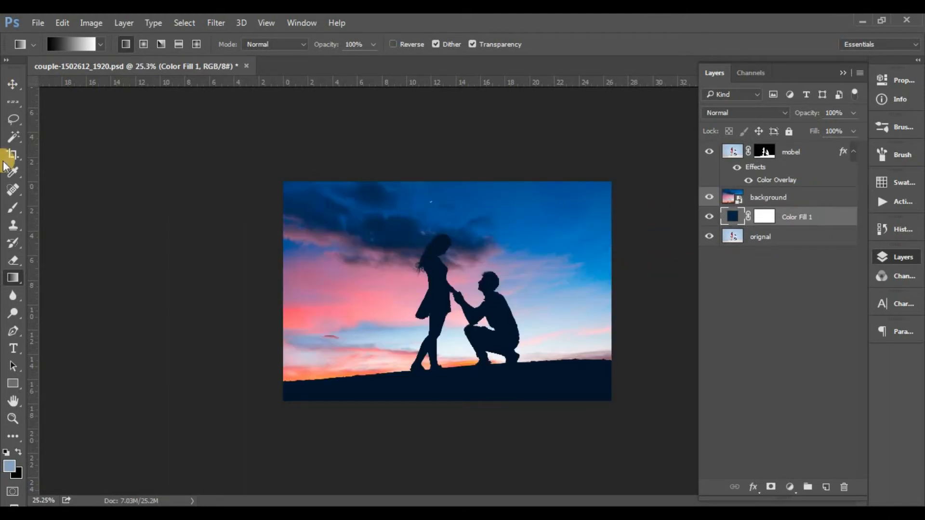
right_click(13, 278)
left_click(41, 289)
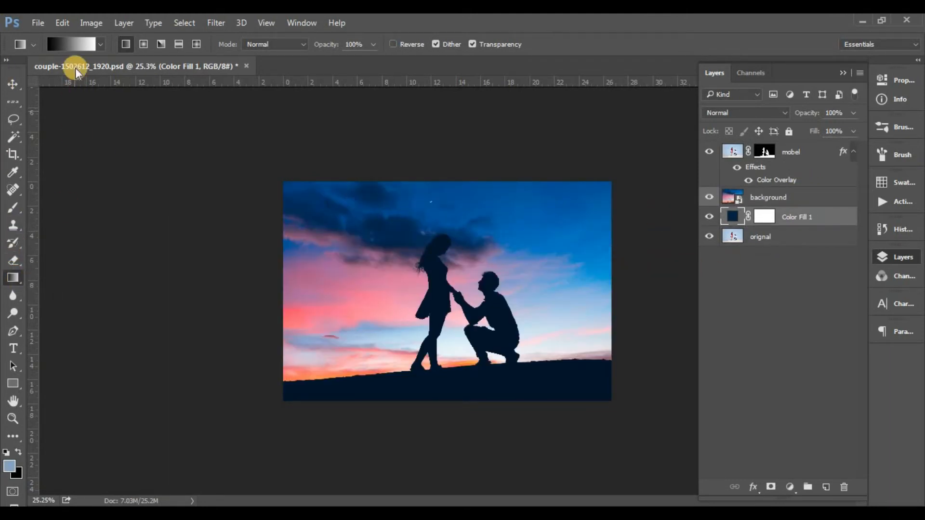
left_click(77, 43)
left_click(118, 146)
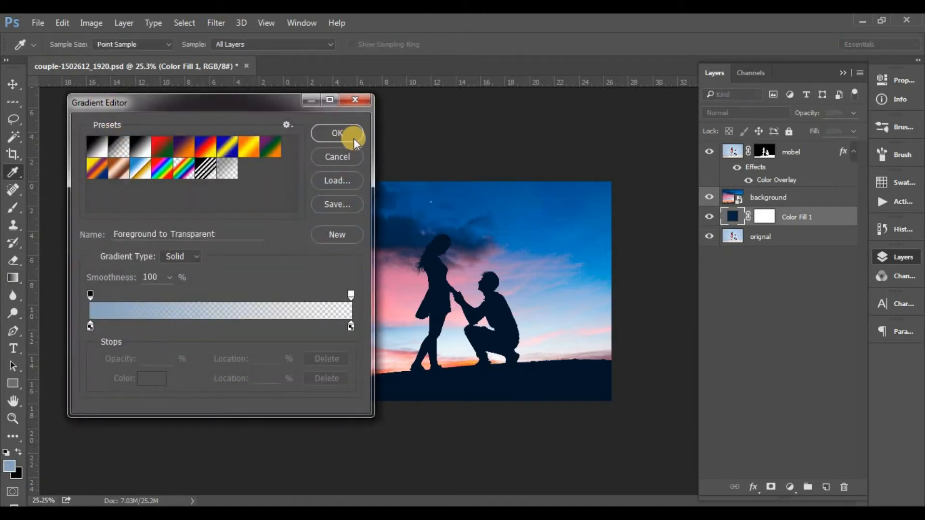
left_click(97, 147)
double_click(118, 146)
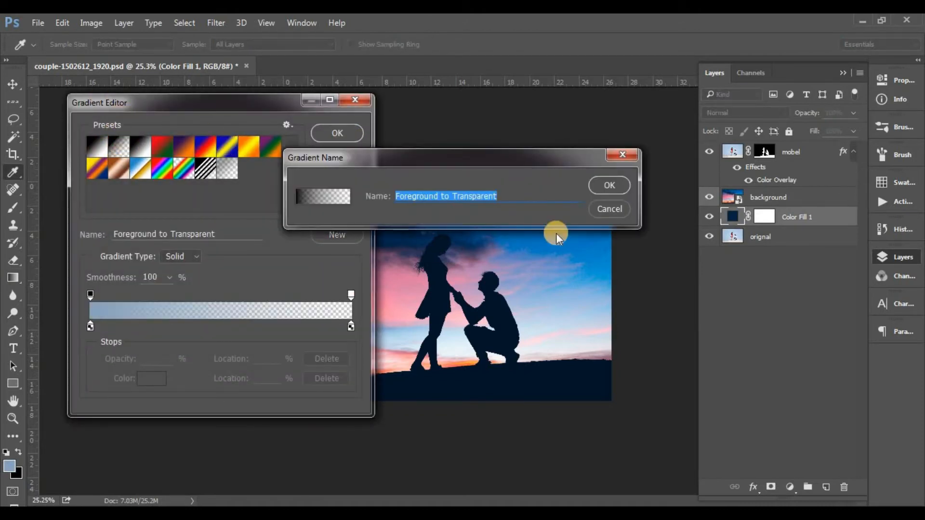
left_click(608, 209)
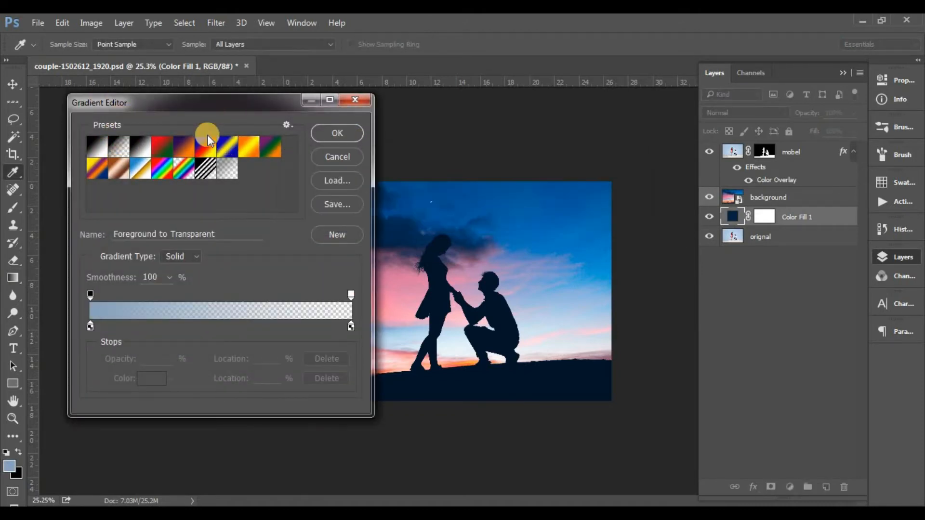
left_click(330, 159)
Step: Add a layer mask to the background sky layer and fade its top into the navy fill with black Foreground to Transparent linear gradients
left_click(789, 197)
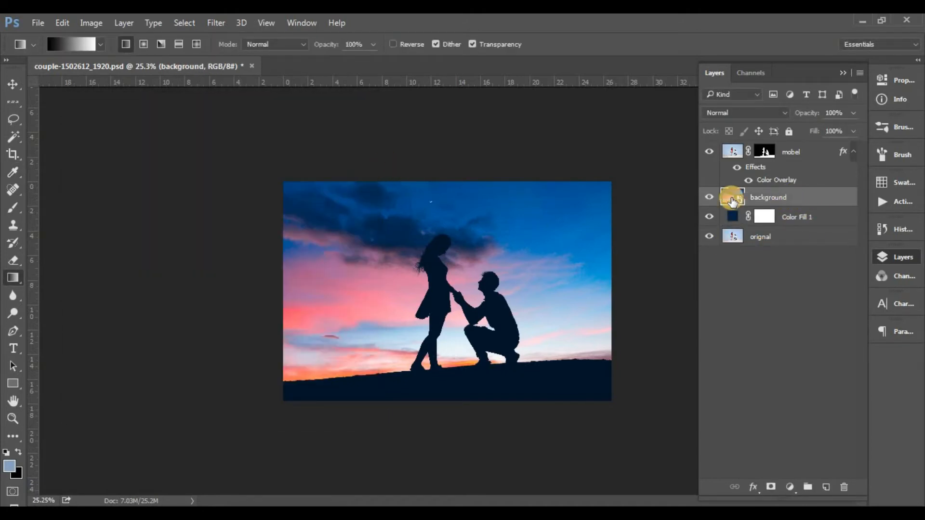
left_click(772, 486)
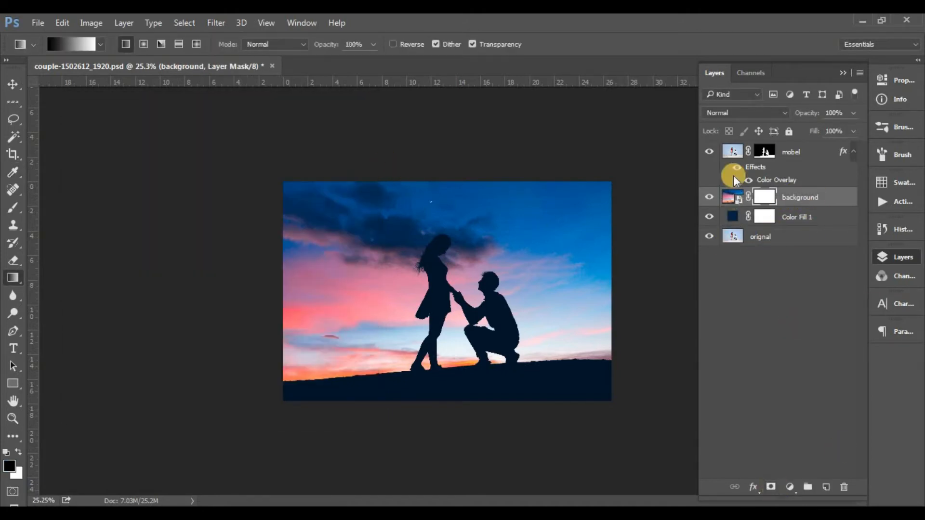
right_click(13, 278)
left_click(48, 286)
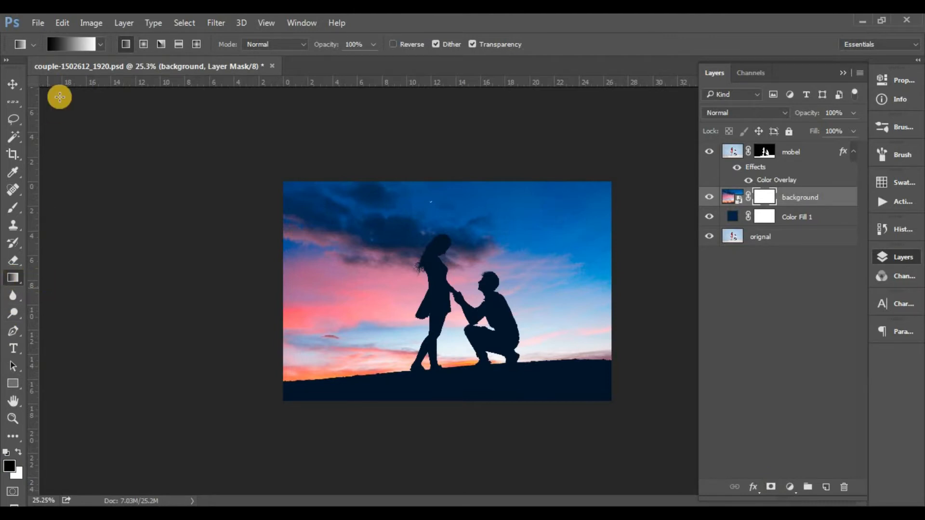
left_click(84, 44)
left_click(120, 152)
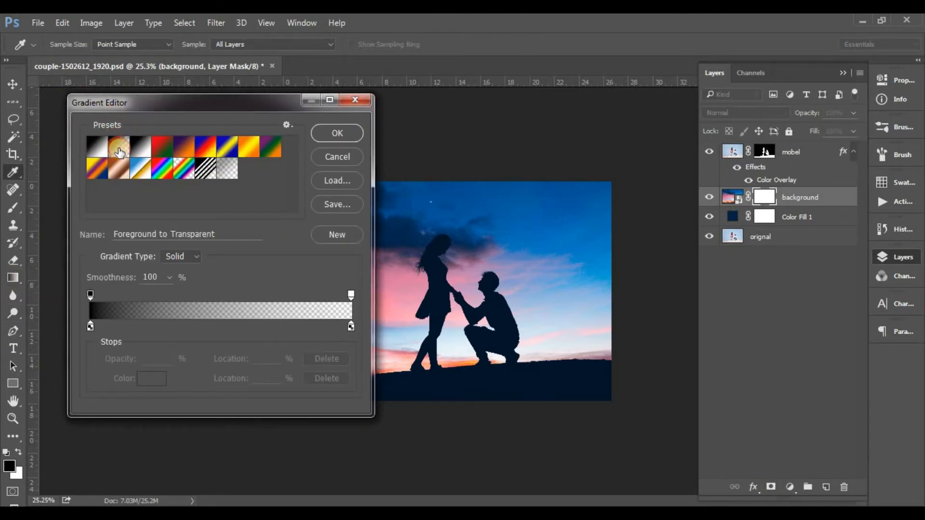
left_click(345, 133)
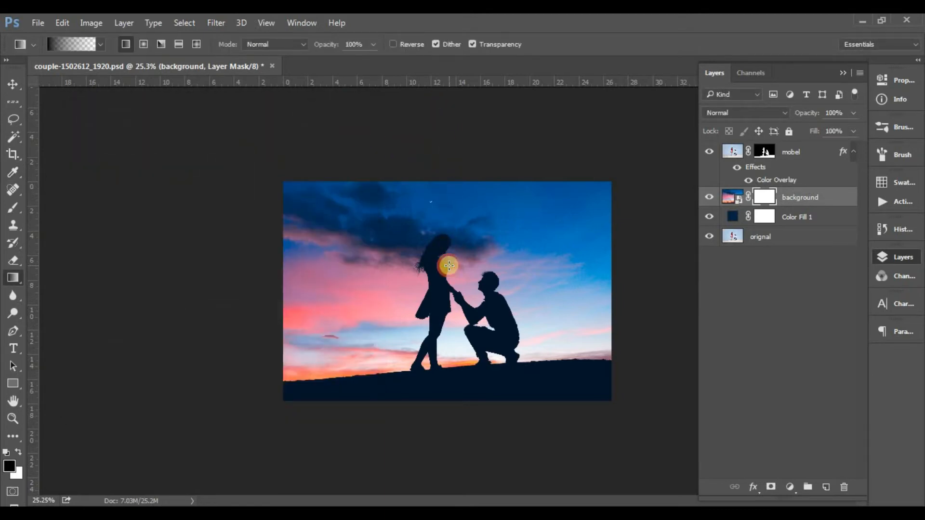
left_click_drag(455, 124, 450, 284)
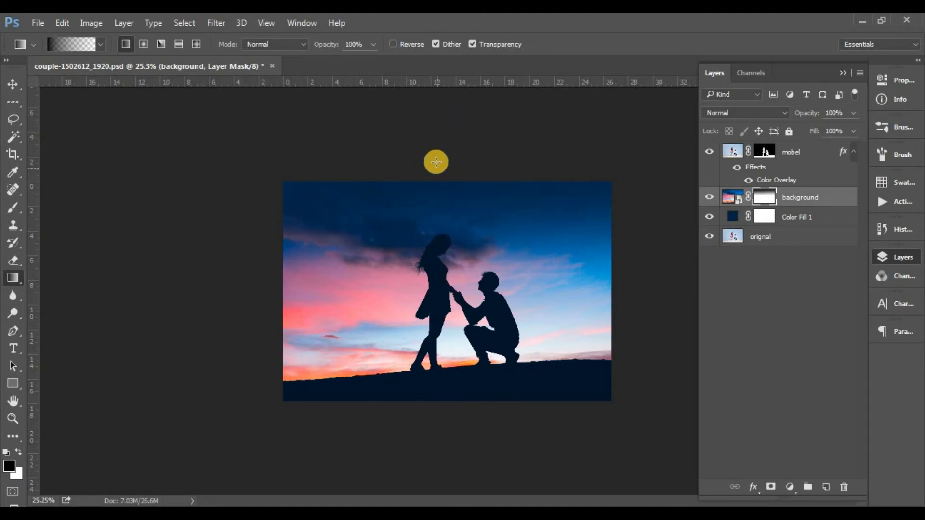
left_click_drag(425, 165, 432, 260)
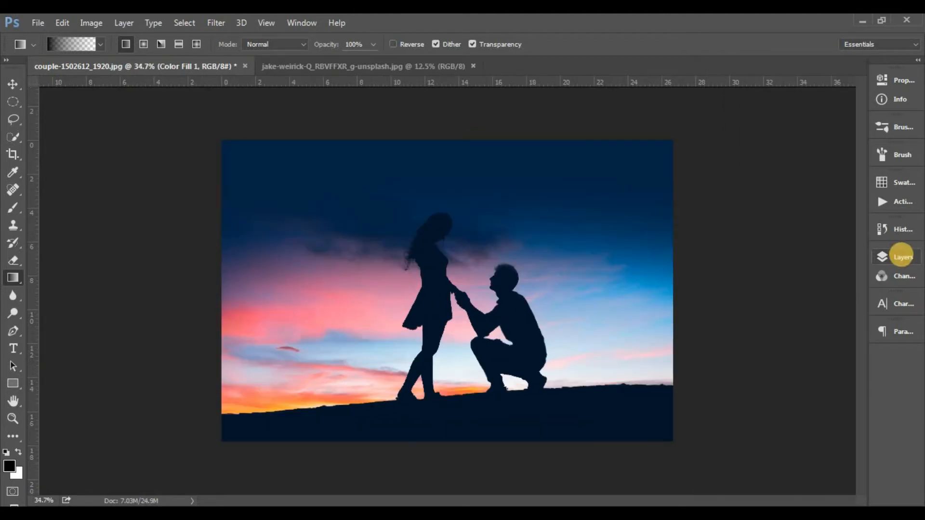
Step: Bring the starry sky photo into the couple document above the silhouette layer and set its blend mode to Screen
left_click(900, 254)
left_click(787, 154)
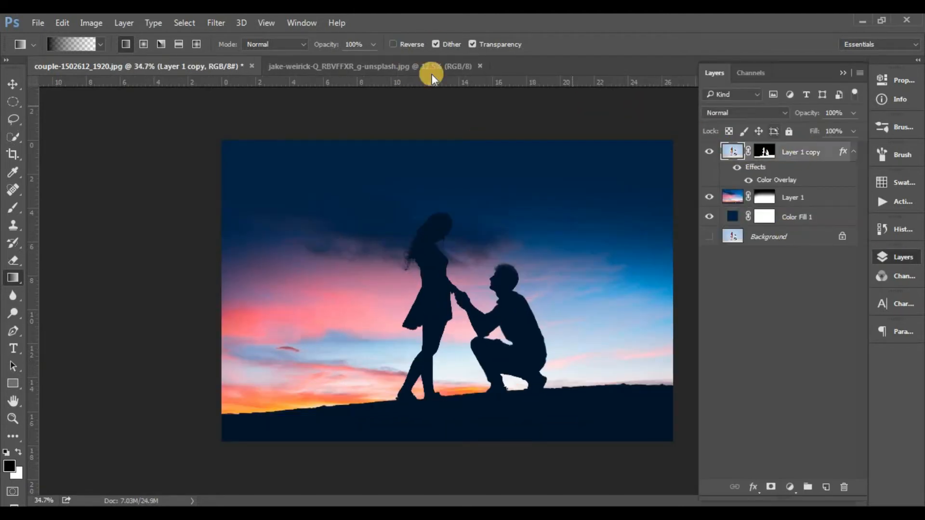
left_click(408, 73)
left_click(13, 84)
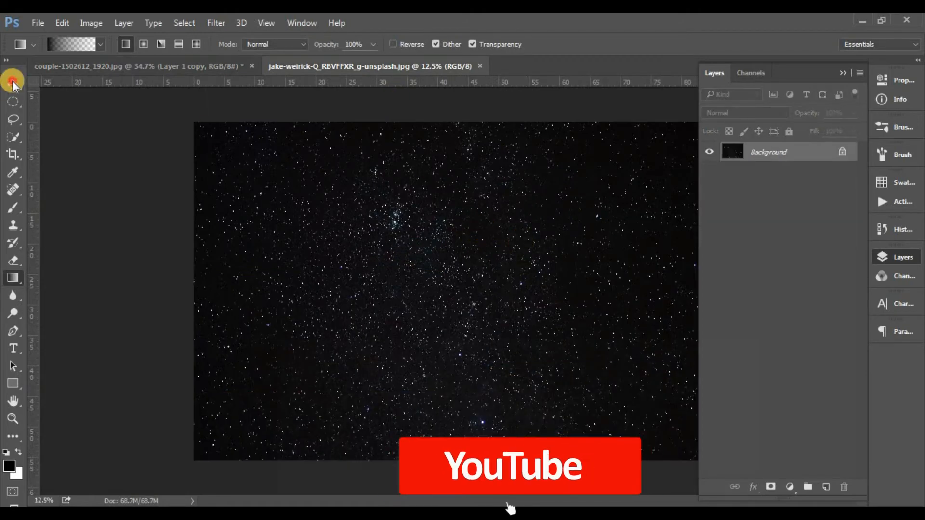
left_click_drag(516, 222, 438, 220)
left_click(720, 113)
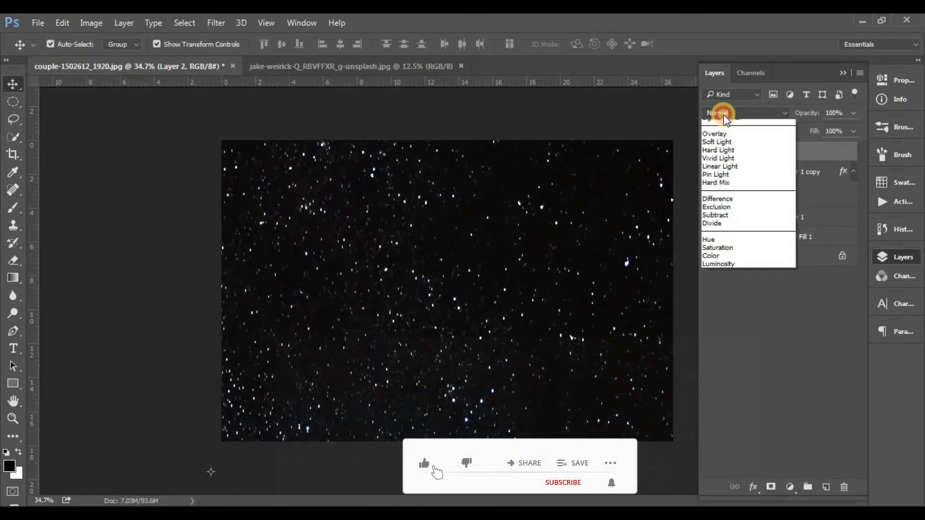
left_click(726, 205)
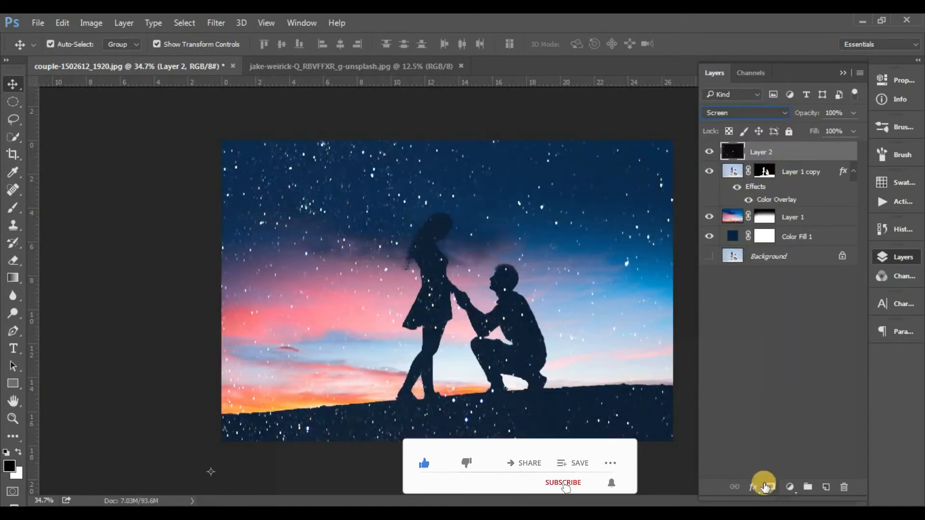
Step: Add a layer mask to the stars layer and paint black to hide the stars over the couple, ground and lower sky
left_click(771, 487)
key("b")
mouse_move(333, 295)
left_mouse_down()
mouse_move(516, 310)
mouse_move(513, 419)
mouse_move(332, 430)
mouse_move(602, 424)
mouse_move(681, 387)
mouse_move(680, 348)
mouse_move(641, 320)
mouse_move(414, 304)
mouse_move(432, 233)
mouse_move(250, 241)
mouse_move(199, 294)
mouse_move(258, 310)
mouse_move(351, 314)
mouse_move(409, 392)
mouse_move(413, 304)
mouse_move(444, 290)
mouse_move(554, 314)
mouse_move(655, 241)
mouse_move(378, 248)
mouse_move(320, 219)
mouse_move(646, 219)
mouse_move(612, 170)
left_mouse_up()
Step: Scale the oversized stars layer to about 41 × 27 in and position it so the stars cover the full canvas width
scroll(428, 215, "down", 5)
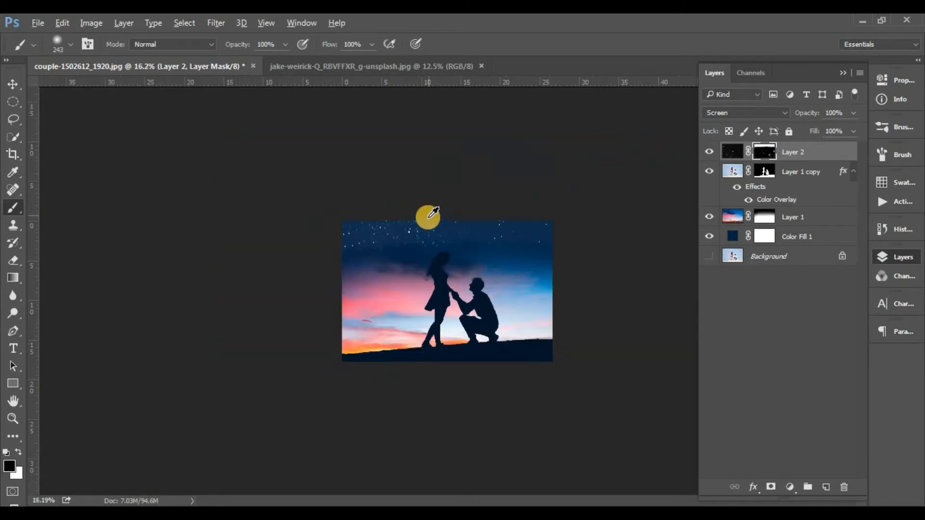
left_click(732, 151)
left_click(11, 83)
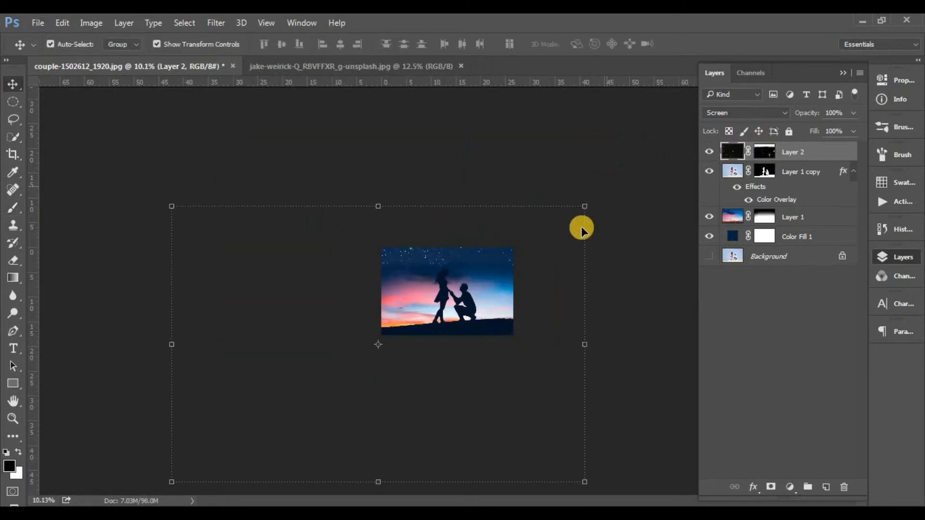
left_click_drag(169, 480, 388, 284)
key("Return")
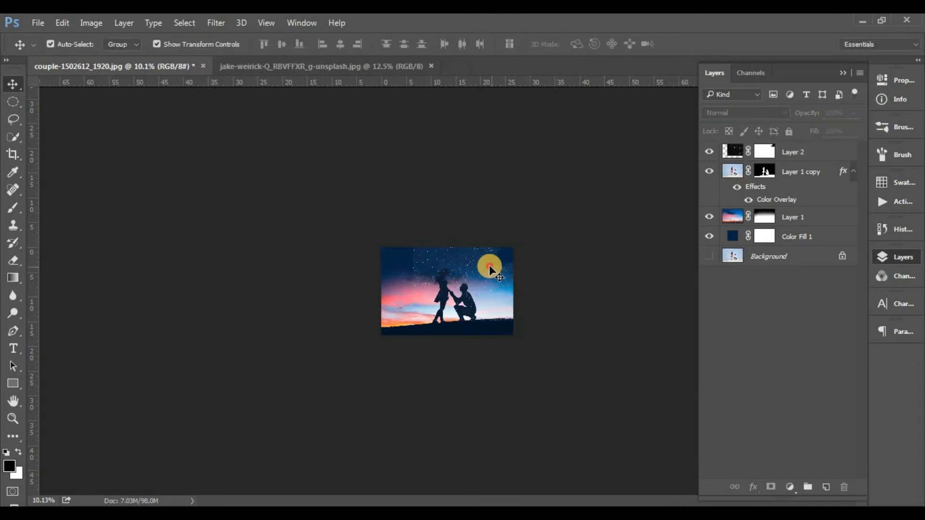
left_click_drag(490, 265, 457, 259)
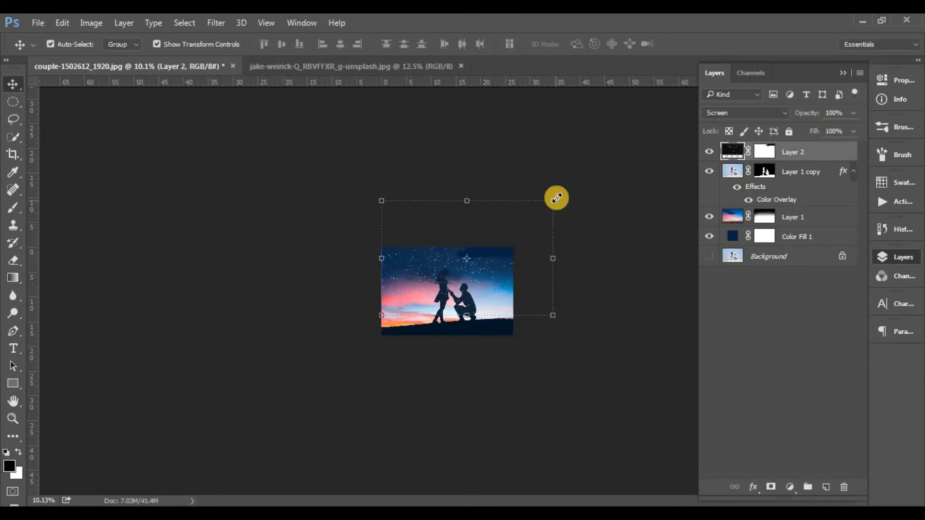
left_click_drag(556, 197, 580, 167)
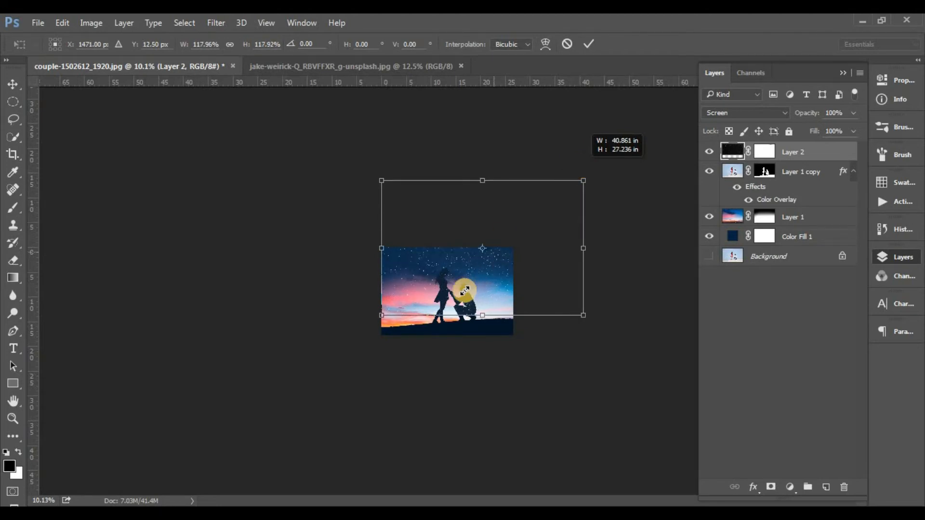
left_click_drag(465, 291, 465, 290)
key("Return")
Step: Paint black on the stars layer's mask to remove the stars from the couple and the sunset, keeping them in the upper sky
left_click(765, 152)
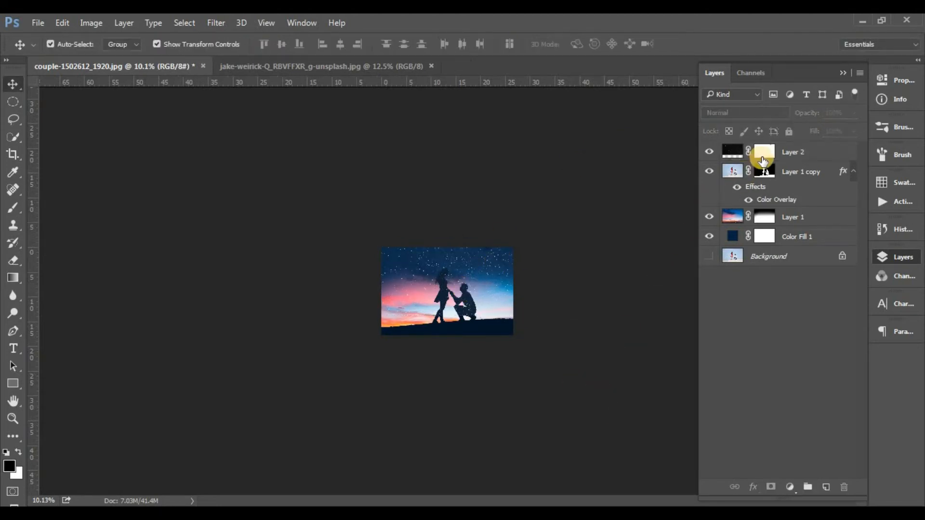
scroll(521, 252, "up", 3)
left_click(514, 408)
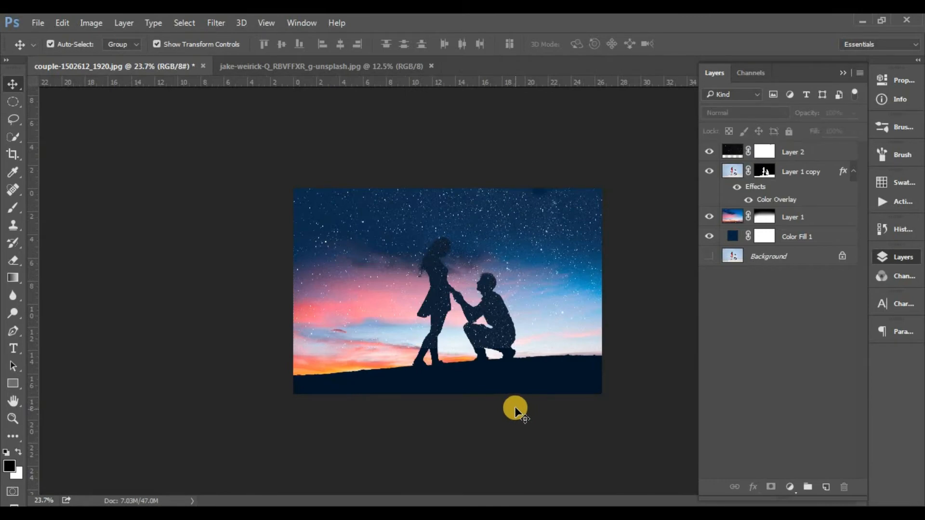
key("b")
left_click(765, 153)
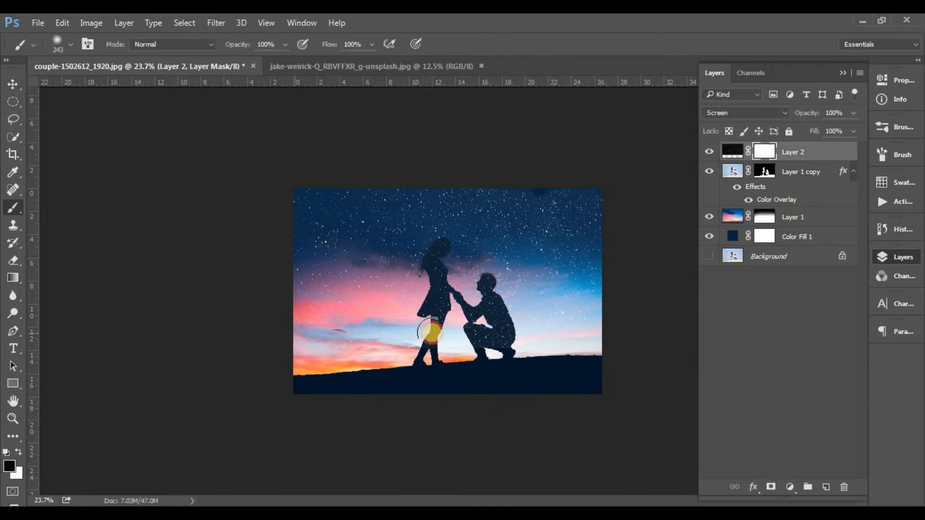
mouse_move(501, 307)
left_mouse_down()
mouse_move(460, 295)
mouse_move(488, 284)
mouse_move(430, 305)
mouse_move(441, 260)
mouse_move(459, 250)
mouse_move(426, 268)
mouse_move(345, 258)
mouse_move(405, 277)
mouse_move(486, 282)
mouse_move(368, 308)
mouse_move(496, 268)
mouse_move(611, 258)
mouse_move(294, 245)
mouse_move(624, 239)
left_mouse_up()
scroll(570, 230, "down", 3)
scroll(429, 232, "up", 4)
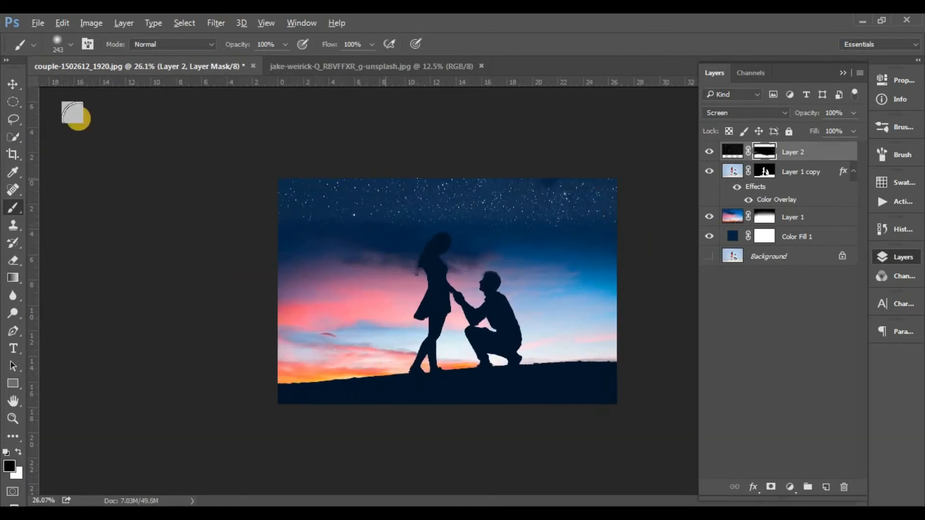
Step: Readjust the stars layer's size and position across the upper sky and set its Fill to 74%
left_click(11, 85)
left_click_drag(277, 358, 249, 374)
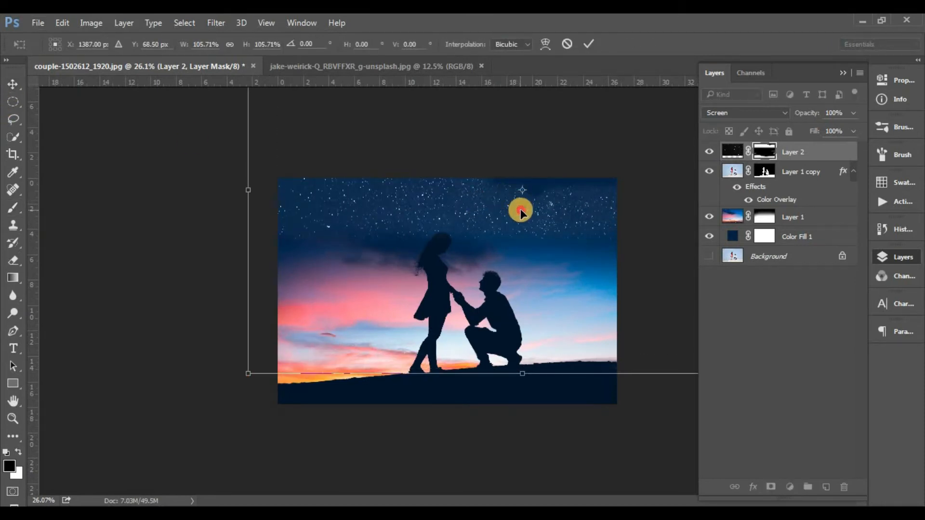
left_click_drag(523, 206, 525, 198)
key("Return")
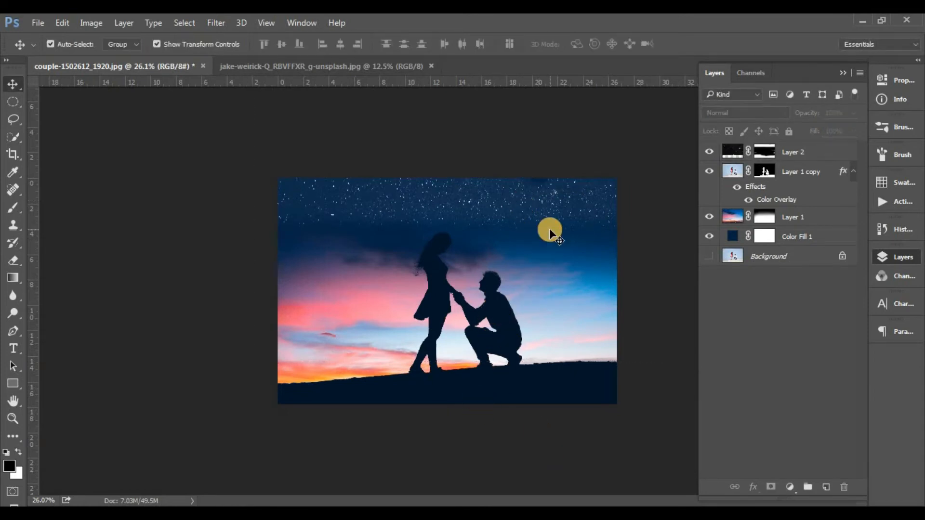
scroll(536, 220, "up", 2)
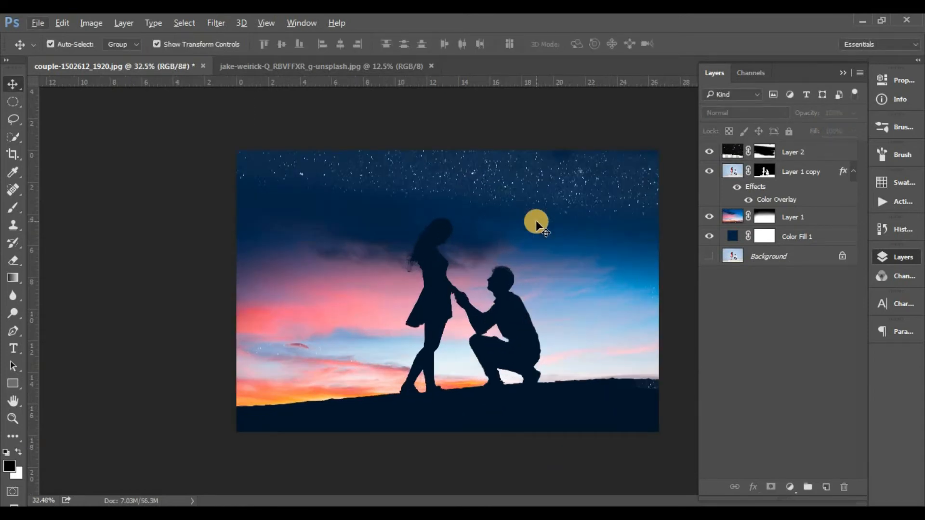
left_click(824, 153)
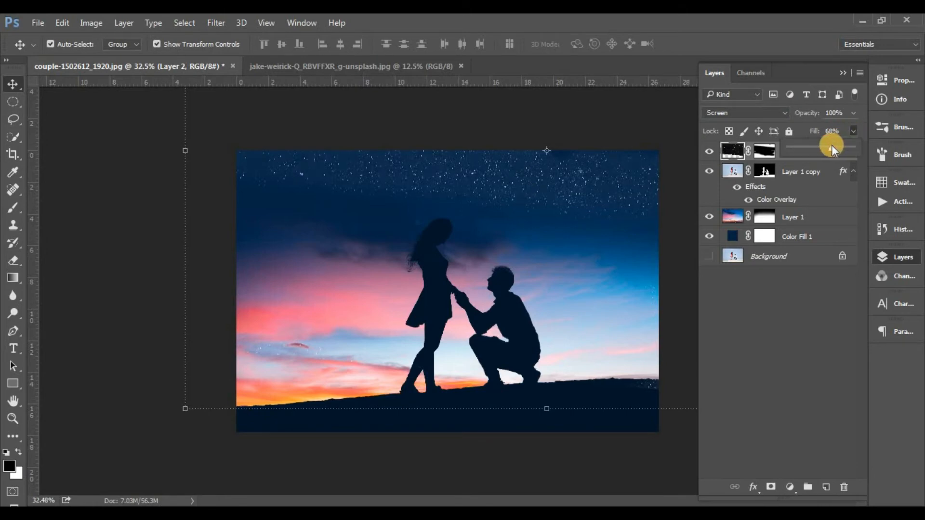
left_click_drag(836, 146, 835, 166)
Step: Open the jason-blackeye crescent moon photo and bring it into the couple document as the uppermost layer
left_click(38, 22)
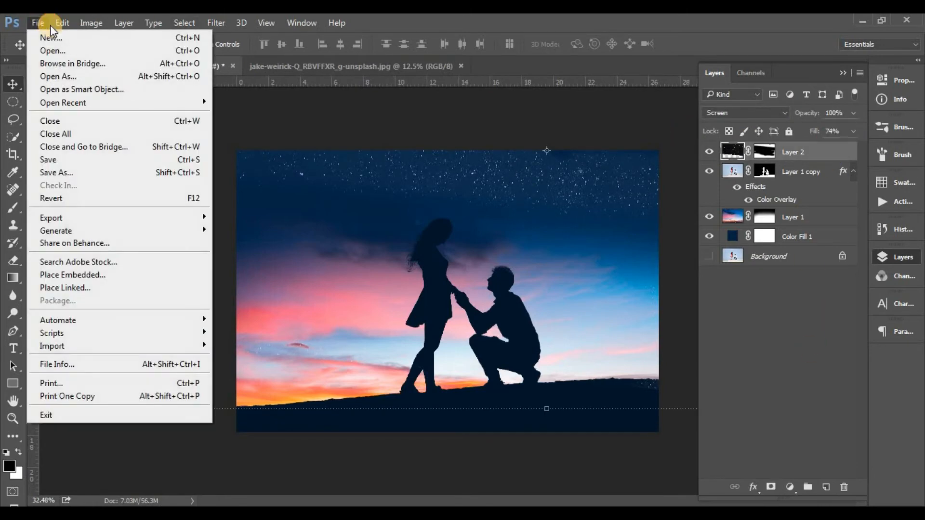
left_click(44, 47)
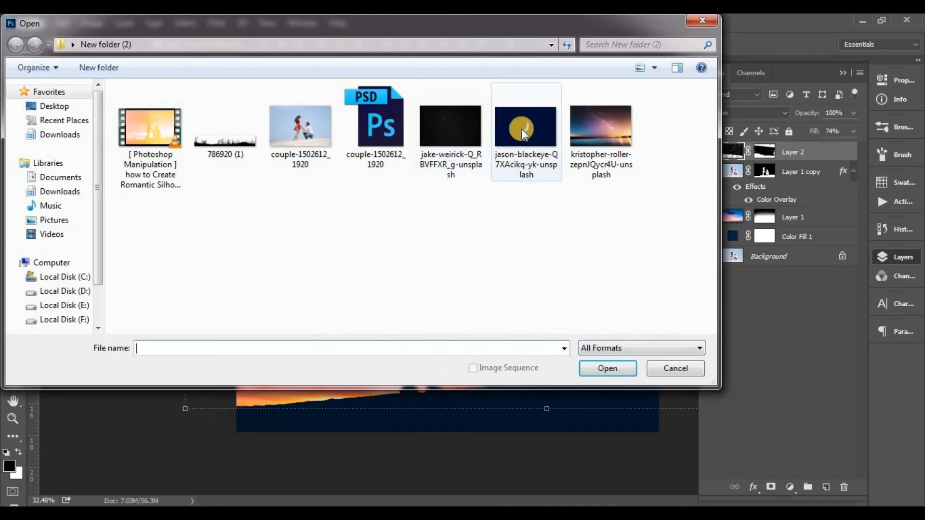
double_click(522, 128)
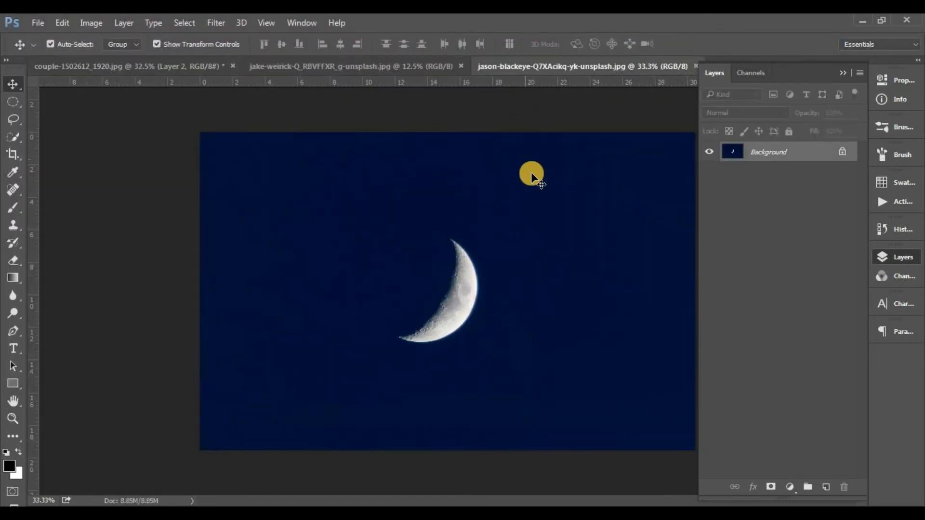
left_click_drag(531, 173, 457, 213)
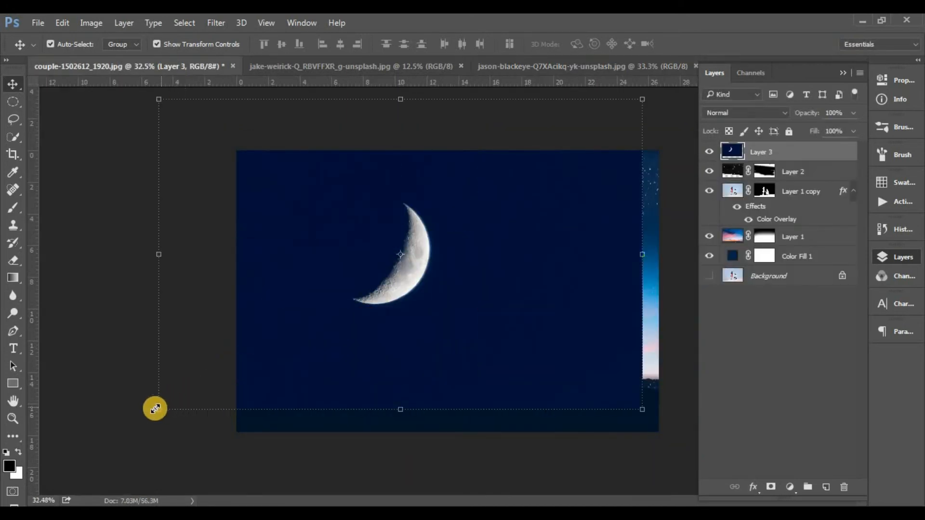
Step: Scale the moon layer down to about 24% and place it in the sky above the couple
left_click_drag(155, 408, 542, 192)
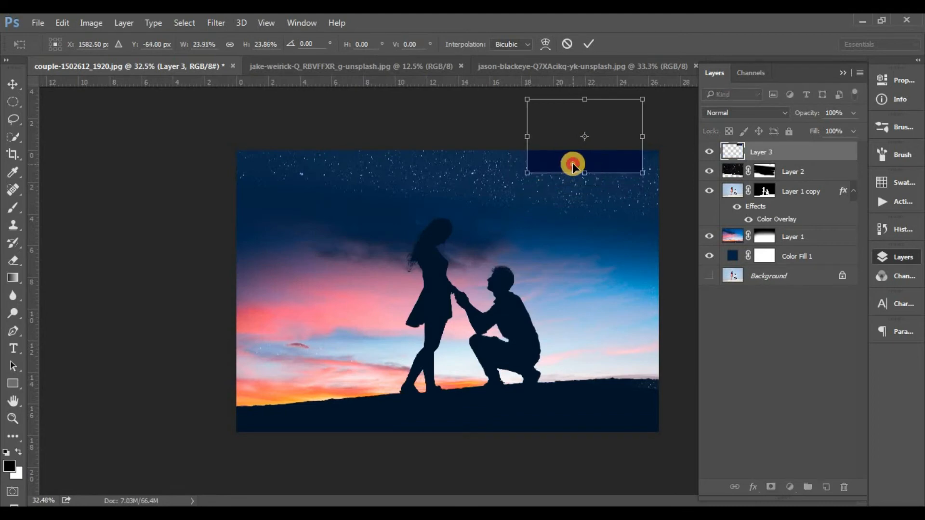
key("Return")
left_click_drag(572, 160, 486, 230)
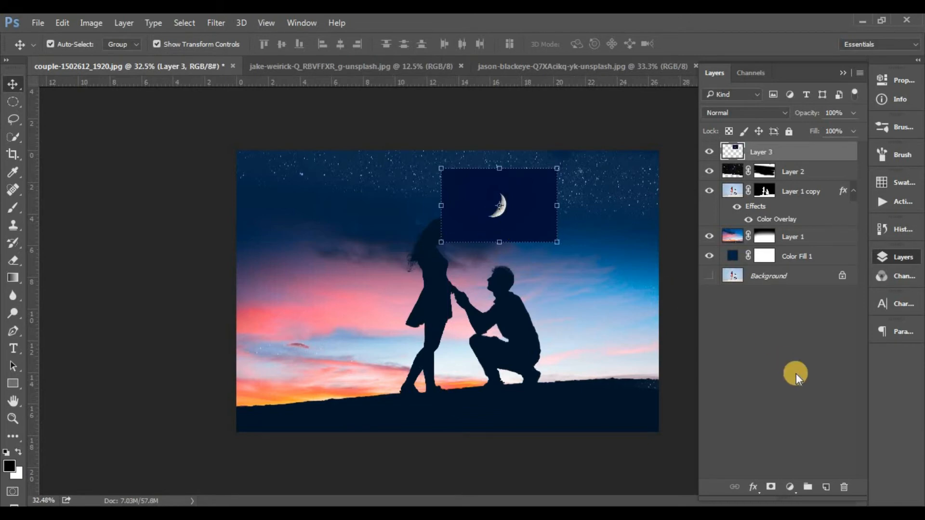
Step: Knock out the moon layer's dark blue background with Blend If, splitting the This Layer black slider to 0 / 185
left_click(860, 74)
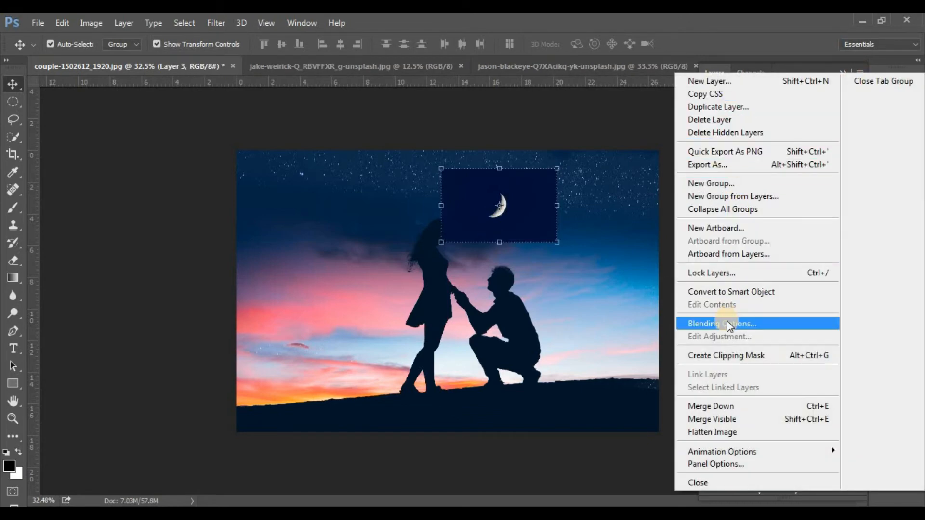
left_click(745, 323)
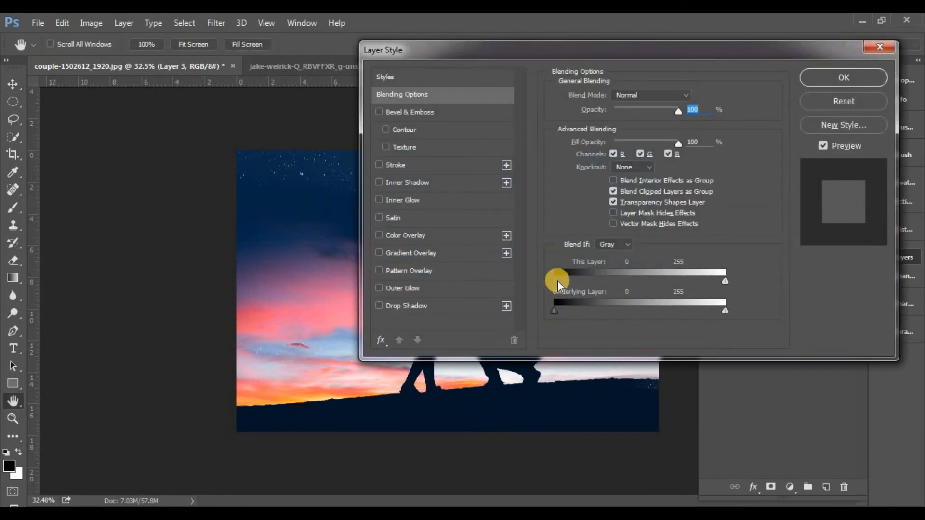
left_click_drag(557, 280, 653, 277)
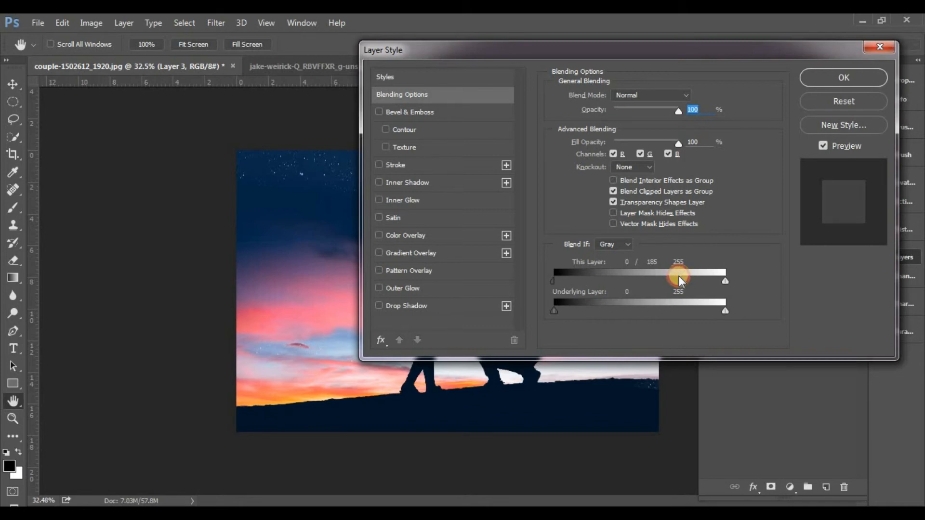
mouse_move(557, 310)
left_mouse_down()
mouse_move(585, 311)
mouse_move(574, 311)
left_mouse_up()
left_click(814, 77)
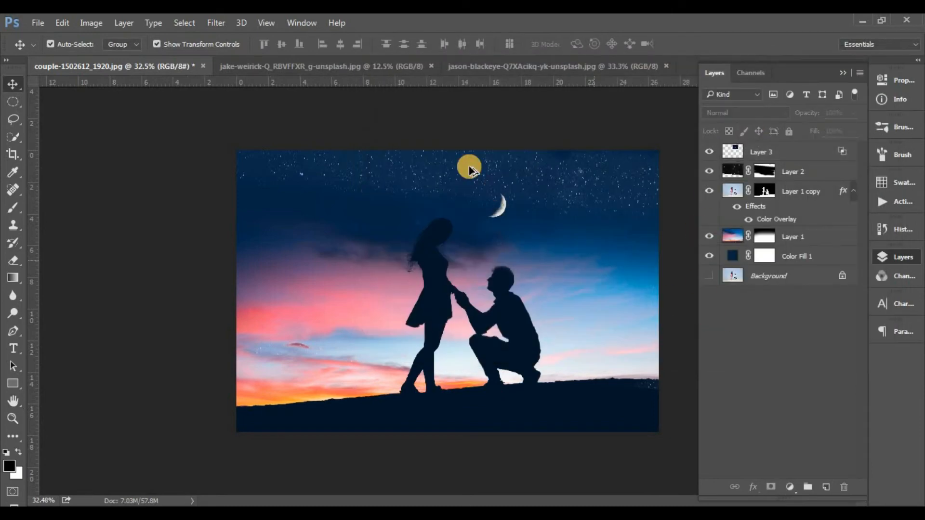
Step: Reposition the moon closer to the woman, just above and beside her head
key("ctrl+plus")
scroll(547, 190, "up", 2)
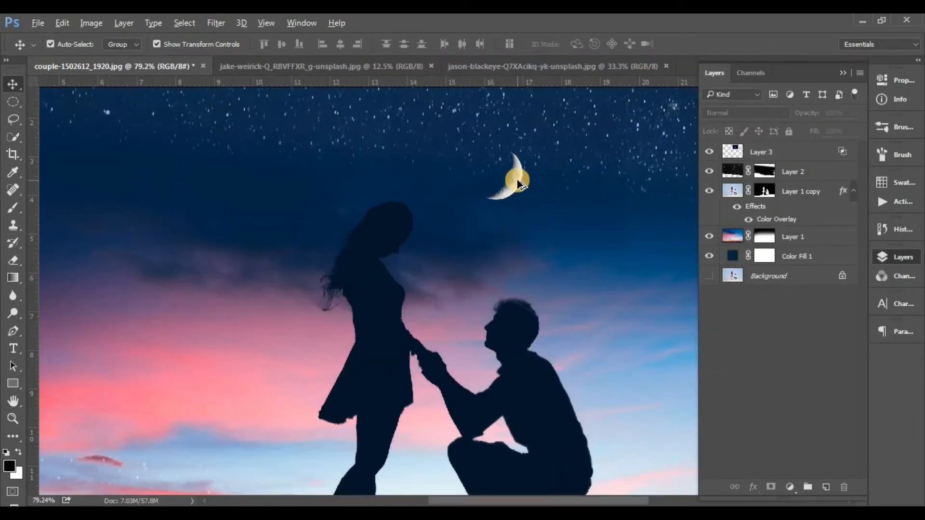
mouse_move(498, 177)
left_mouse_down()
mouse_move(490, 198)
mouse_move(493, 168)
mouse_move(509, 166)
mouse_move(486, 203)
mouse_move(502, 178)
left_mouse_up()
left_click(562, 188)
scroll(559, 186, "down", 3)
key("ctrl+t")
key("Return")
left_click(784, 417)
scroll(603, 213, "down", 5)
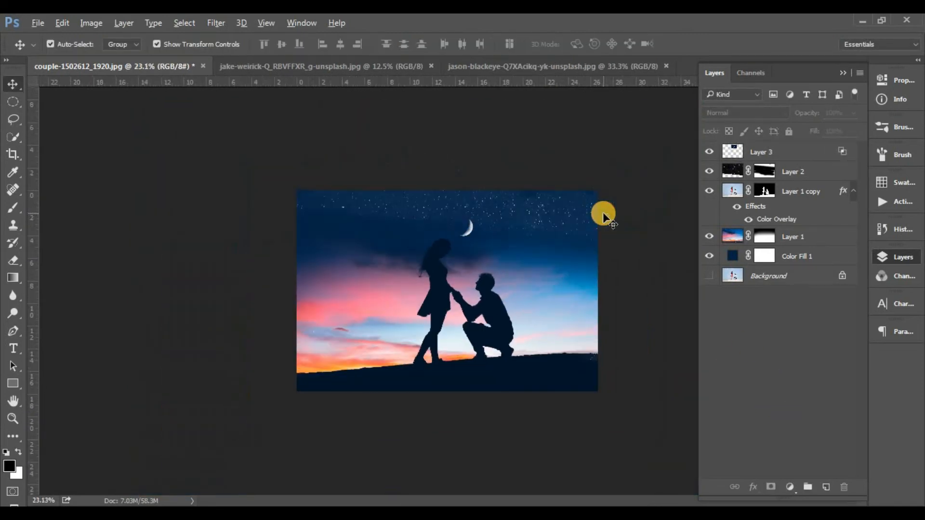
Step: Create a new empty layer above the moon layer and set up the Brush tool with white as the foreground colour
scroll(603, 212, "up", 6)
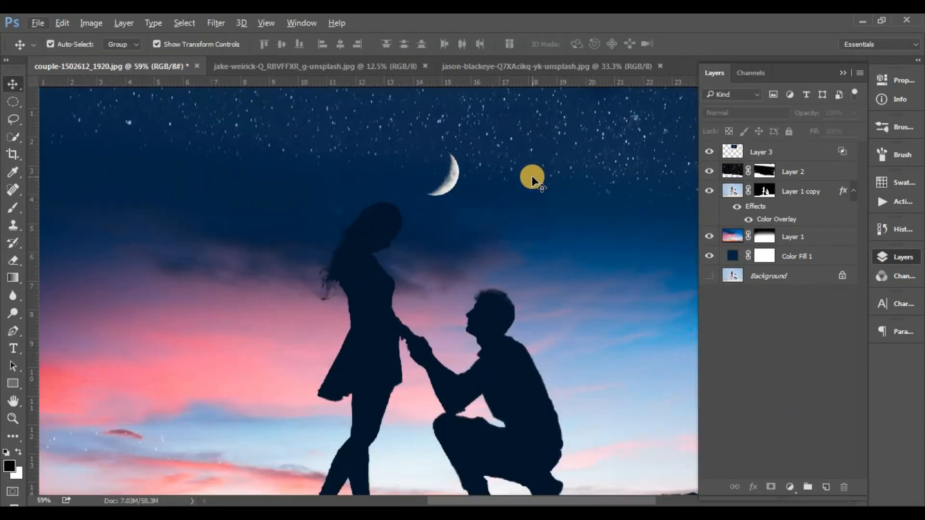
left_click(803, 152)
left_click(825, 489)
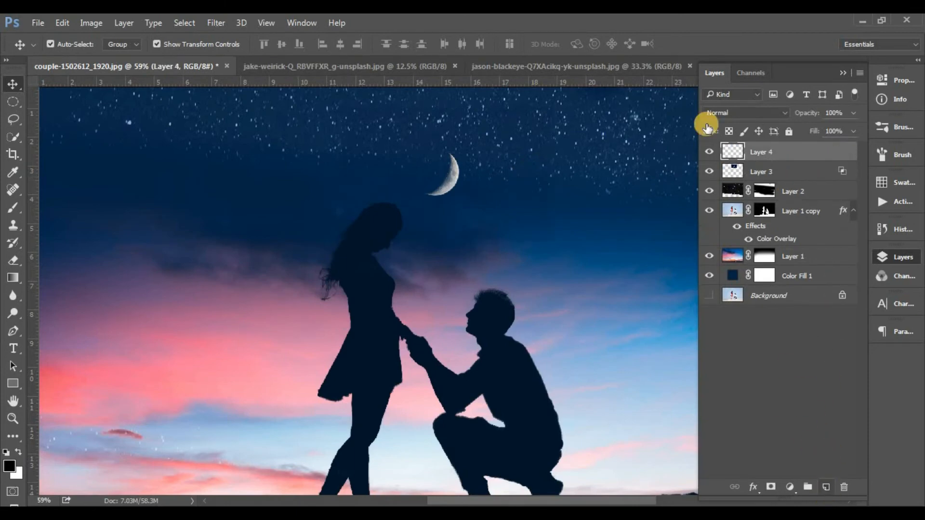
left_click(7, 452)
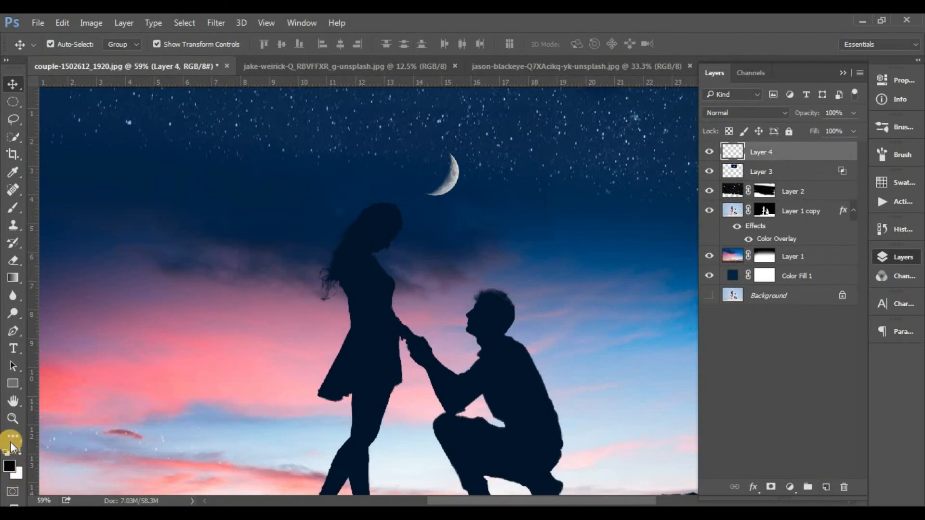
left_click(7, 207)
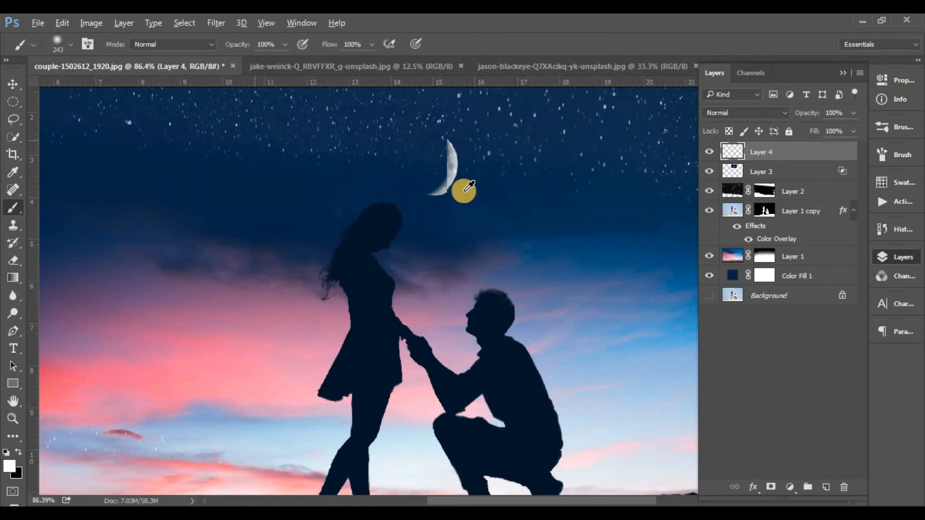
Step: Try a soft white brush dab of size 243 over the moon on the new layer
scroll(446, 179, "up", 3)
scroll(445, 178, "down", 1)
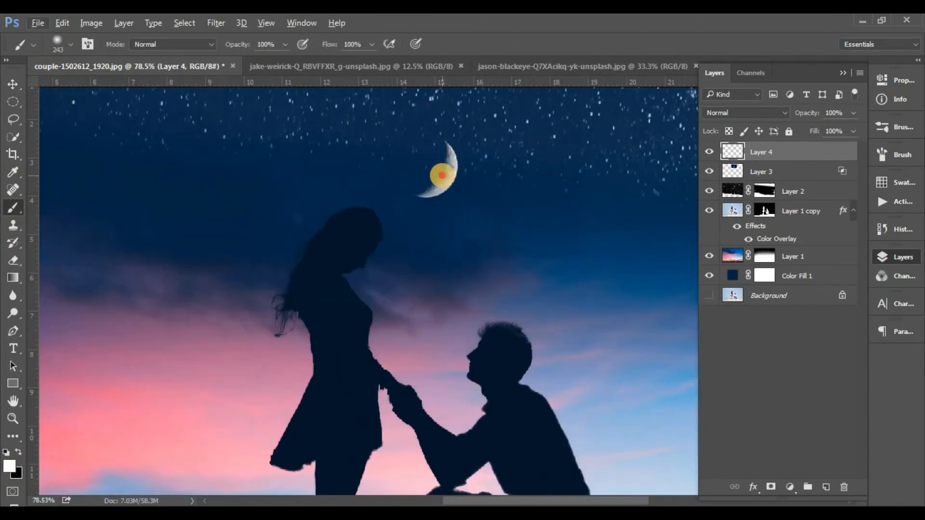
left_click(442, 175)
key("ctrl+z")
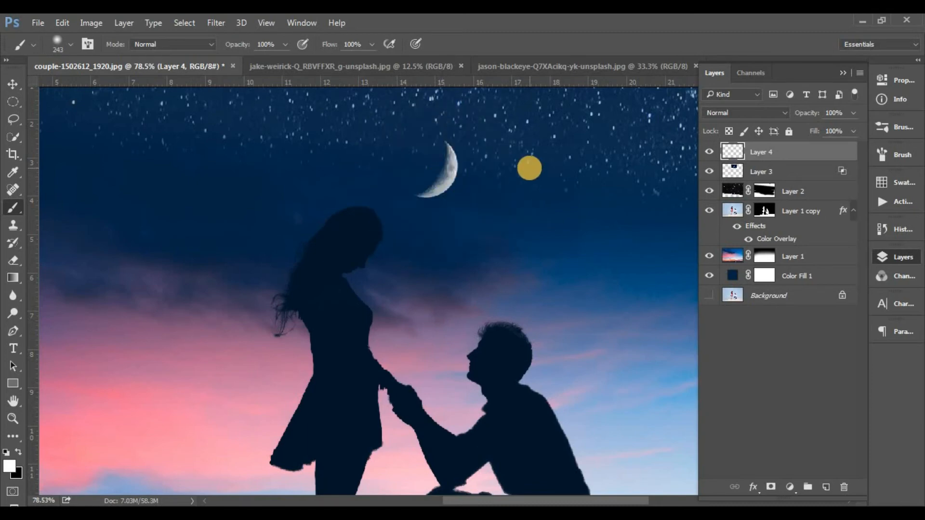
Step: Set the brush opacity to 12% and dab a faint white glow over the crescent moon on the new layer
scroll(437, 175, "down", 1)
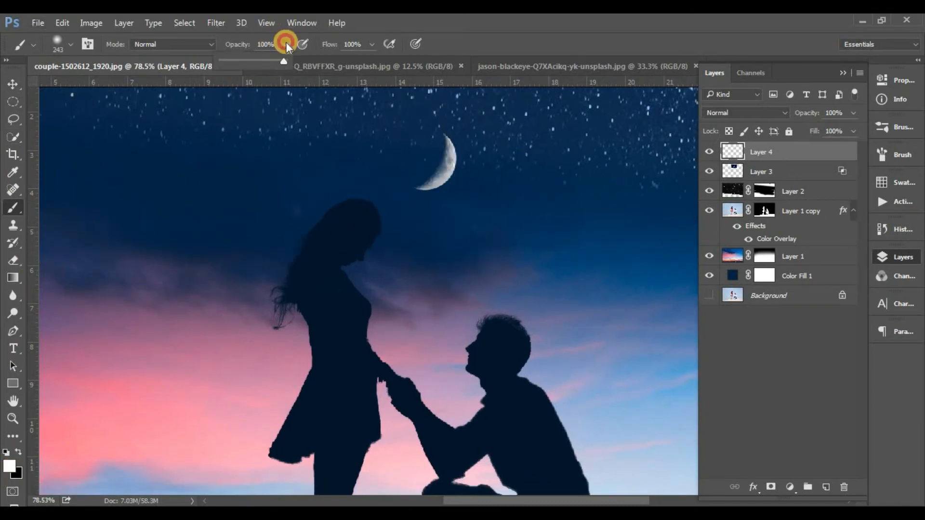
left_click(219, 43)
type("12")
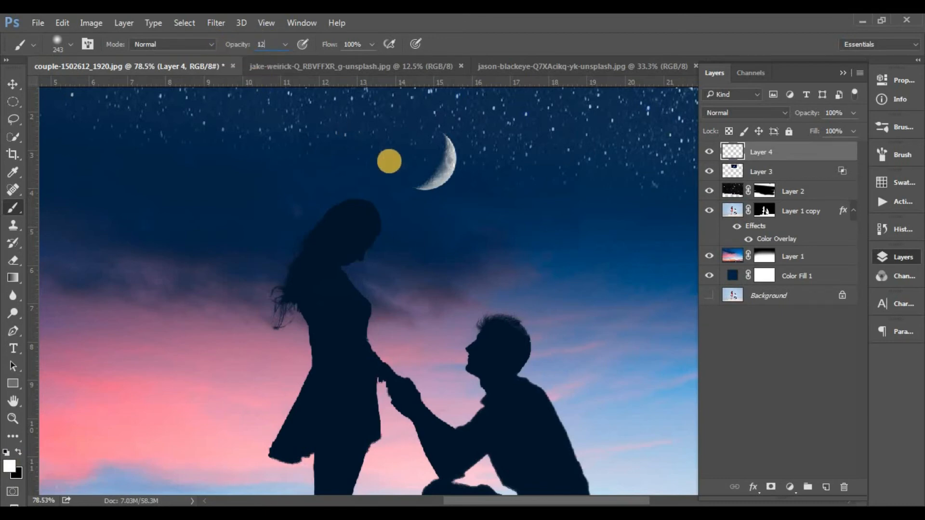
left_click(431, 163)
left_click(437, 166)
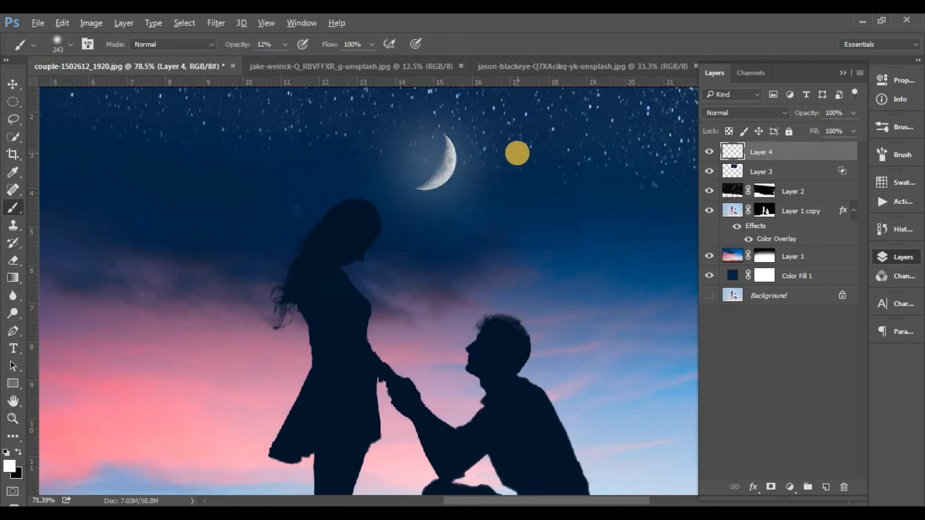
Step: Set the glow layer above the moon to Color Dodge blending with an 80% fill
scroll(518, 153, "down", 4)
left_click(766, 116)
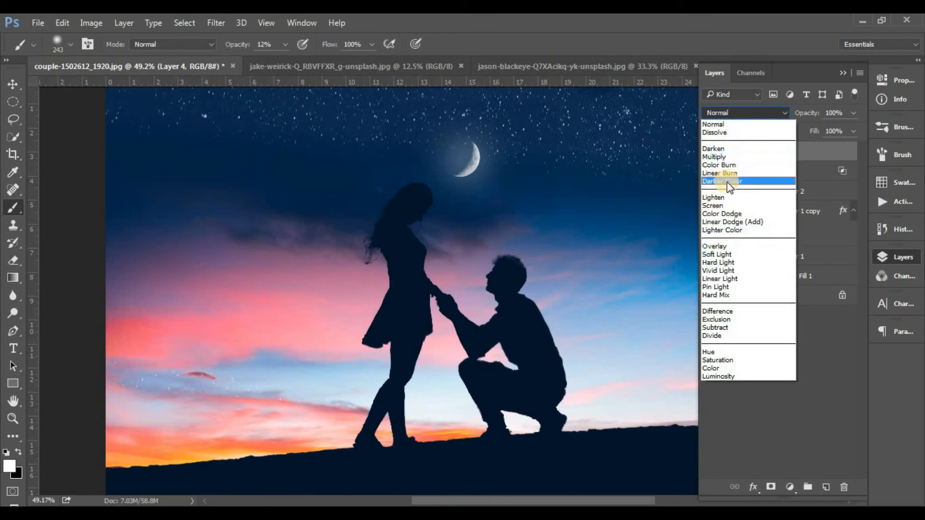
left_click(728, 214)
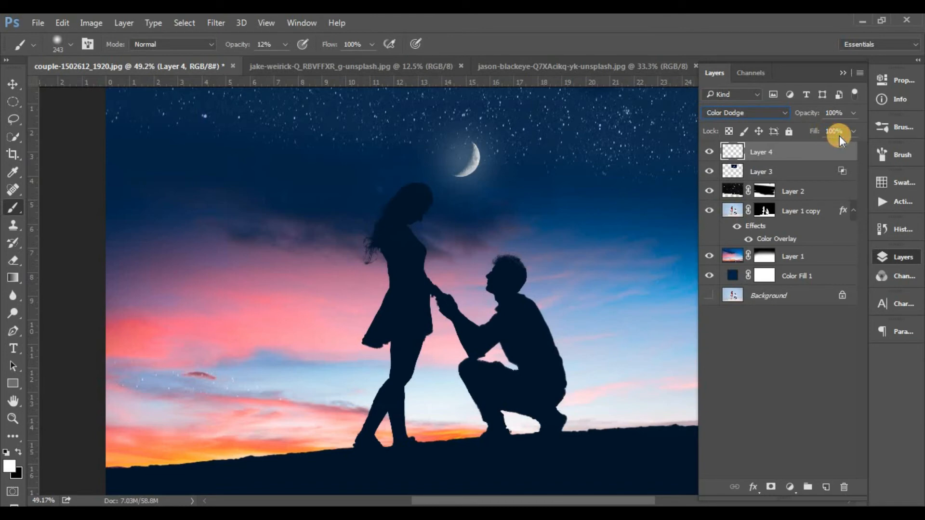
left_click_drag(806, 129, 796, 130)
left_click(801, 369)
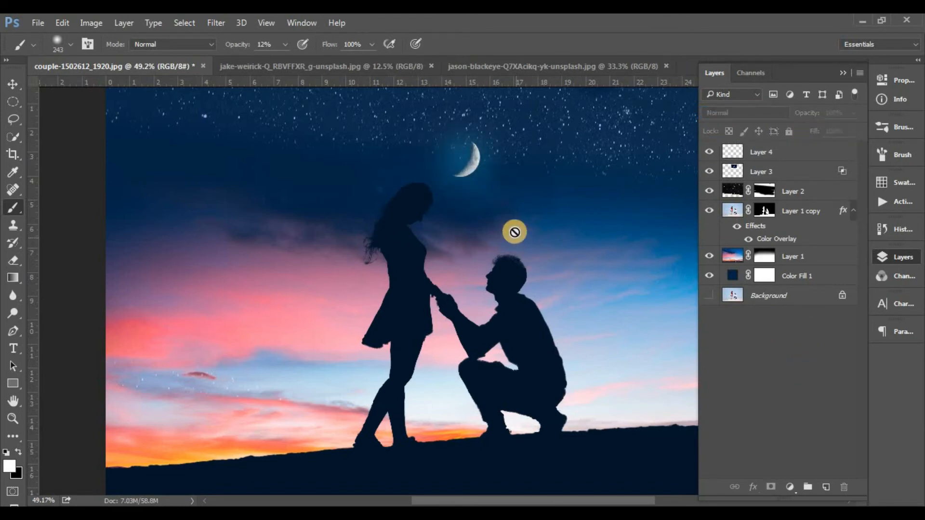
left_click(789, 149)
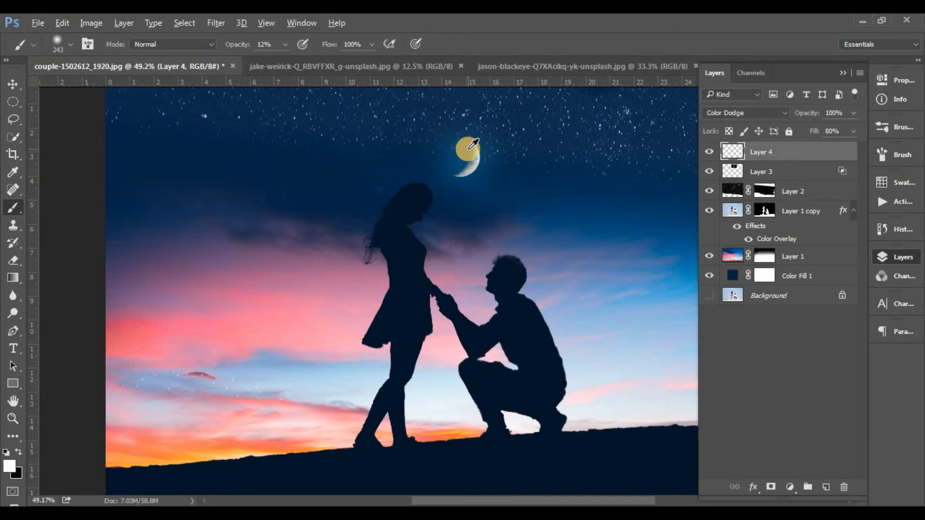
Step: Choose a soft round brush at 39 px with 0% hardness and paint over the crescent moon to intensify its glow
right_click(503, 165)
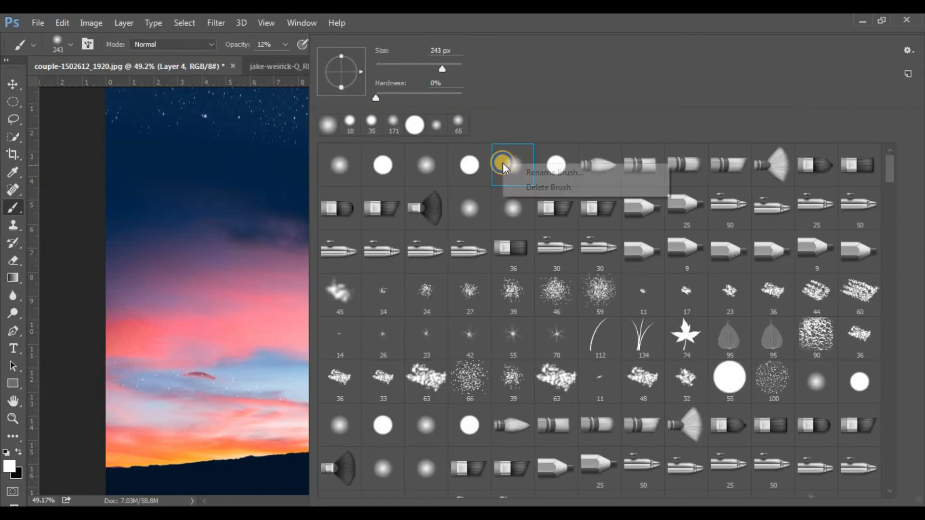
left_click(336, 174)
left_click(338, 169)
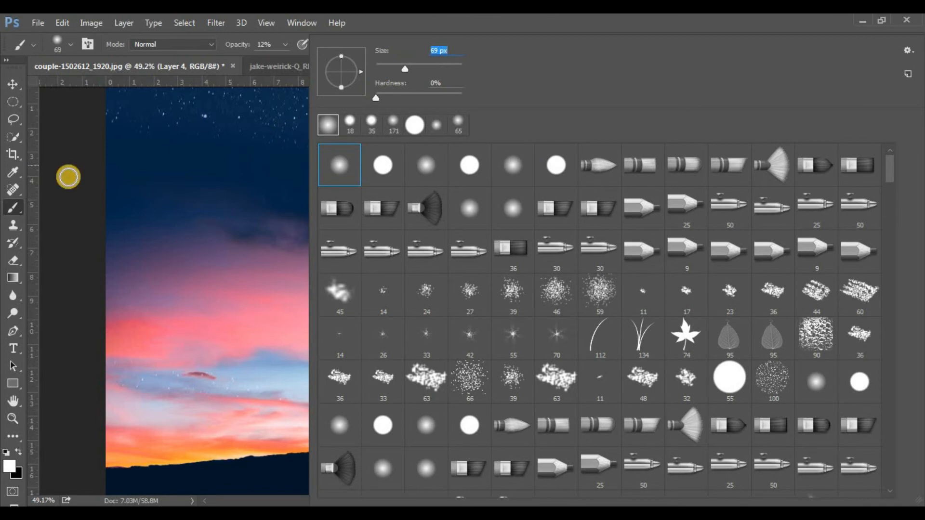
left_click(68, 176)
scroll(463, 155, "up", 5)
left_click_drag(445, 214, 433, 324)
right_click(436, 85)
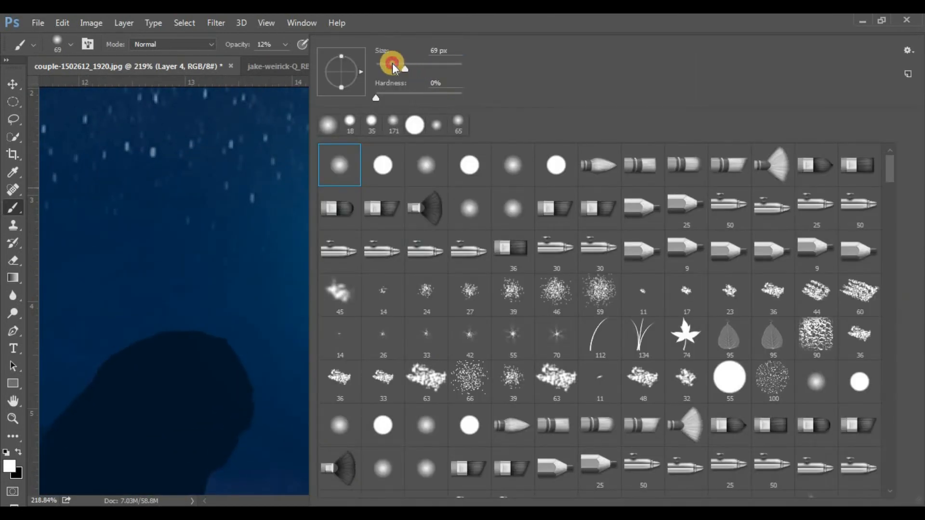
left_click_drag(393, 63, 248, 99)
left_click(374, 168)
mouse_move(425, 155)
left_mouse_down()
mouse_move(434, 203)
mouse_move(410, 282)
mouse_move(348, 299)
mouse_move(433, 255)
mouse_move(436, 165)
mouse_move(418, 265)
mouse_move(350, 290)
mouse_move(436, 196)
mouse_move(439, 164)
left_mouse_up()
scroll(439, 164, "down", 3)
scroll(444, 158, "down", 3)
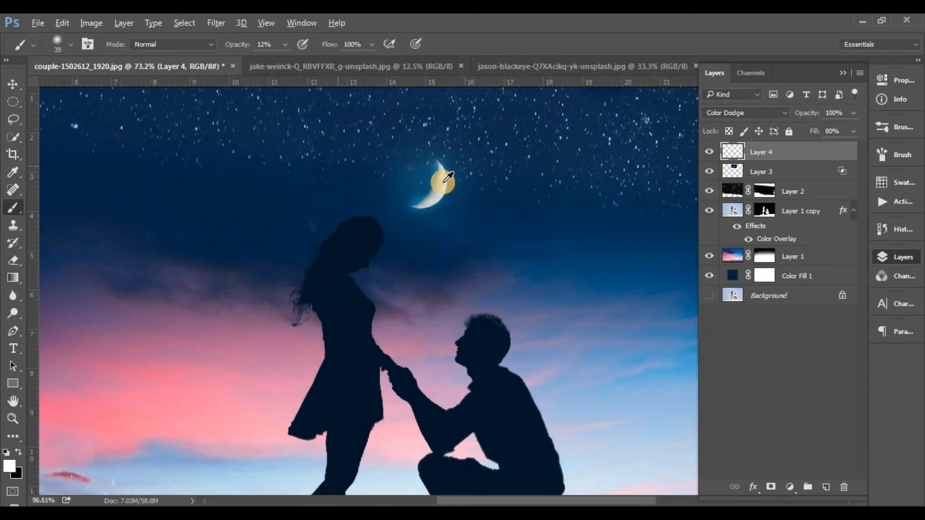
Step: Reduce the brush size to 28 px and brighten the crescent moon further on the glow layer
scroll(428, 191, "up", 2)
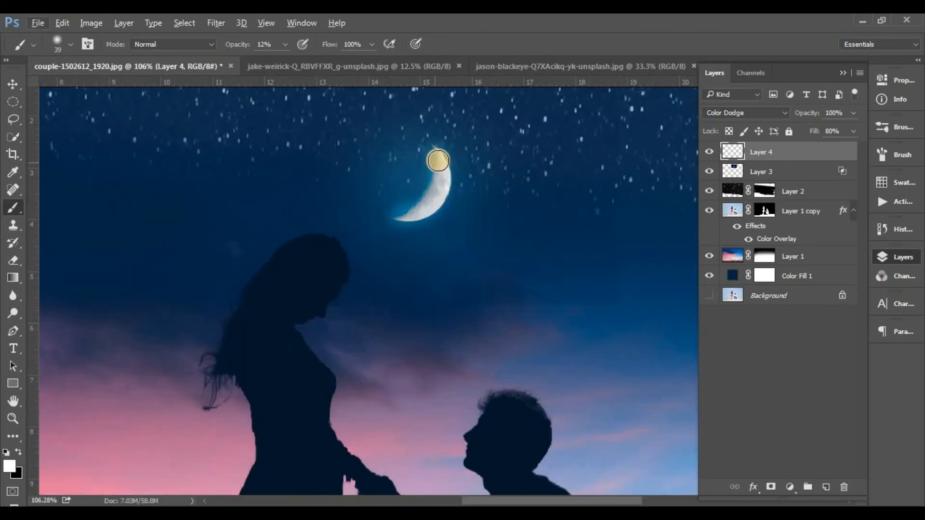
left_click(71, 46)
left_click(86, 67)
left_click(747, 385)
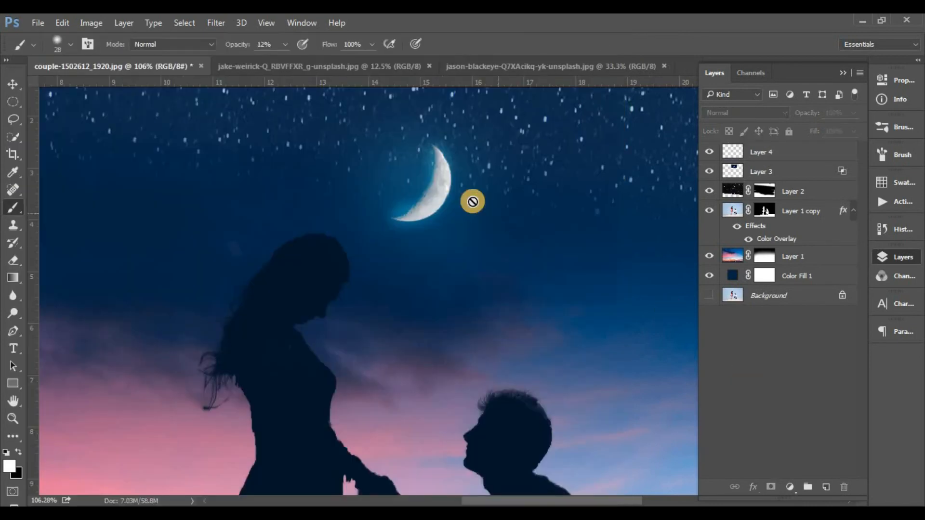
left_click(756, 152)
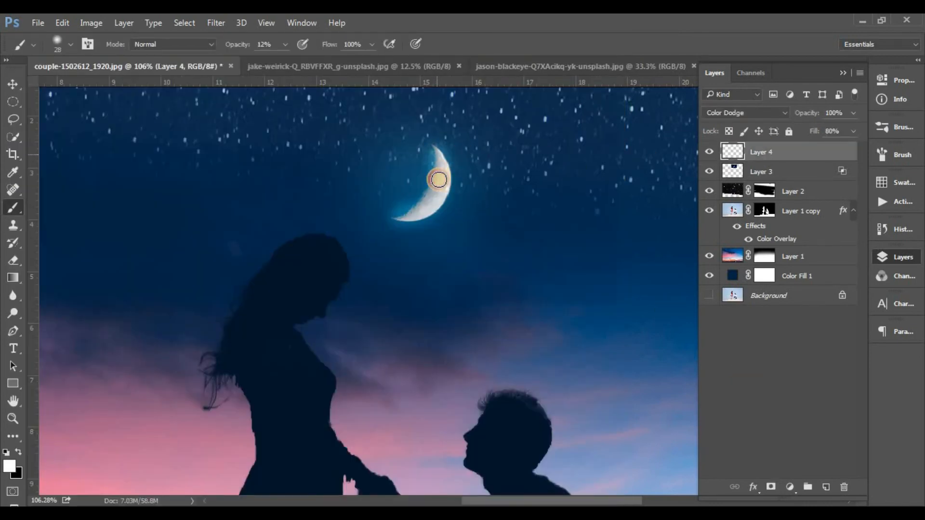
scroll(460, 159, "down", 6)
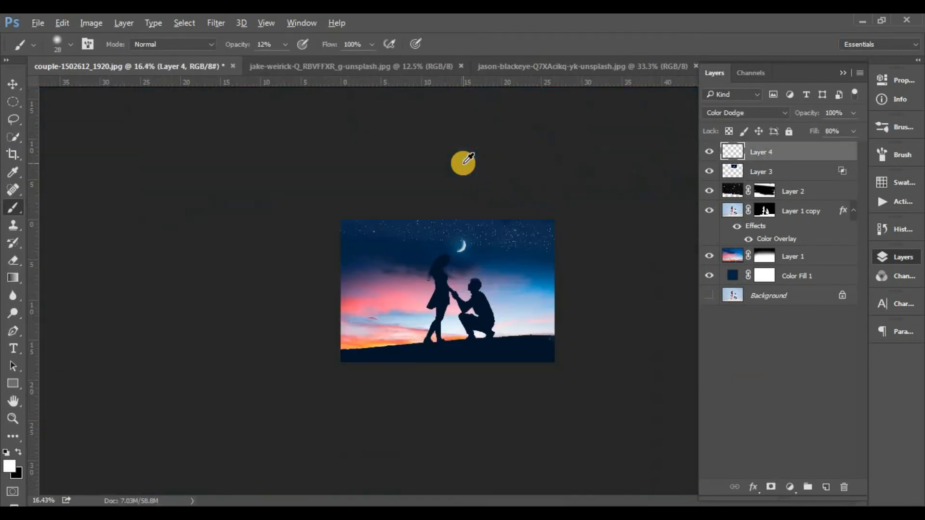
scroll(530, 181, "up", 1)
scroll(554, 174, "up", 1)
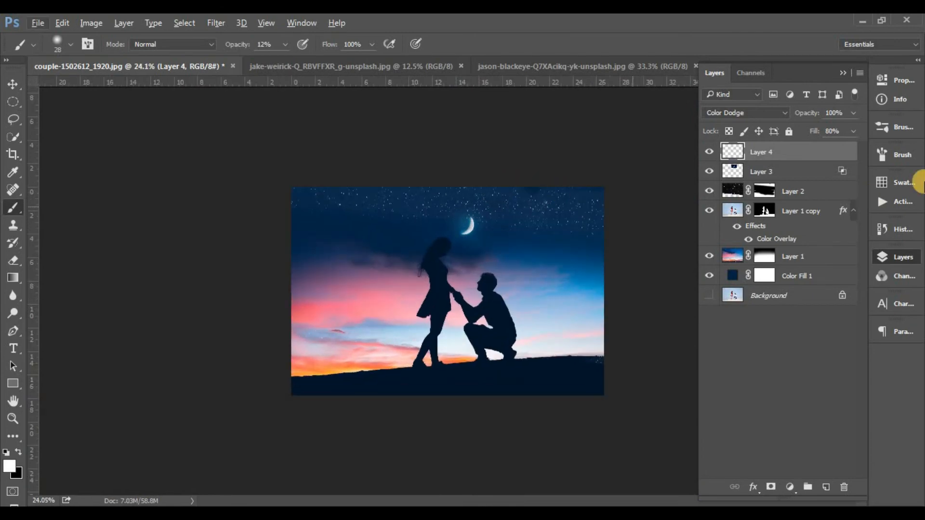
Step: Open the black grass silhouette image and bring it into the couple document as the top layer
left_click(83, 48)
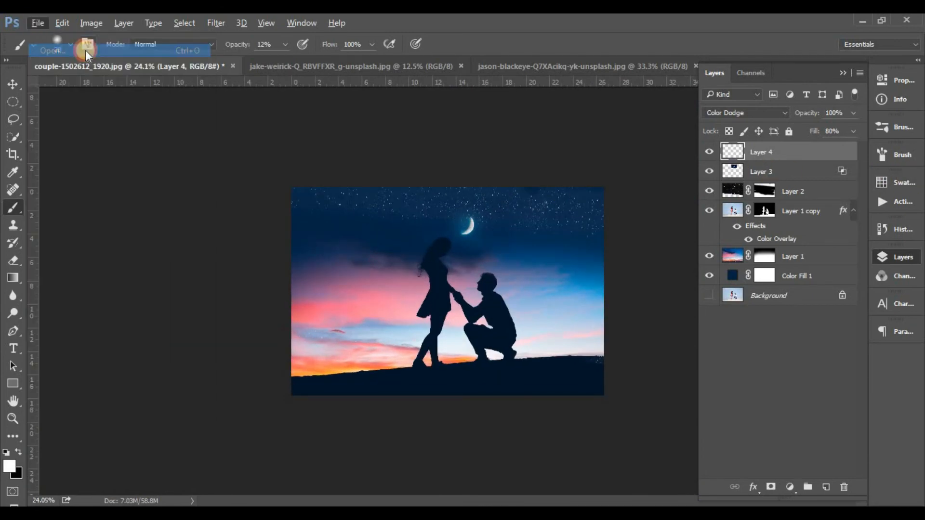
double_click(226, 125)
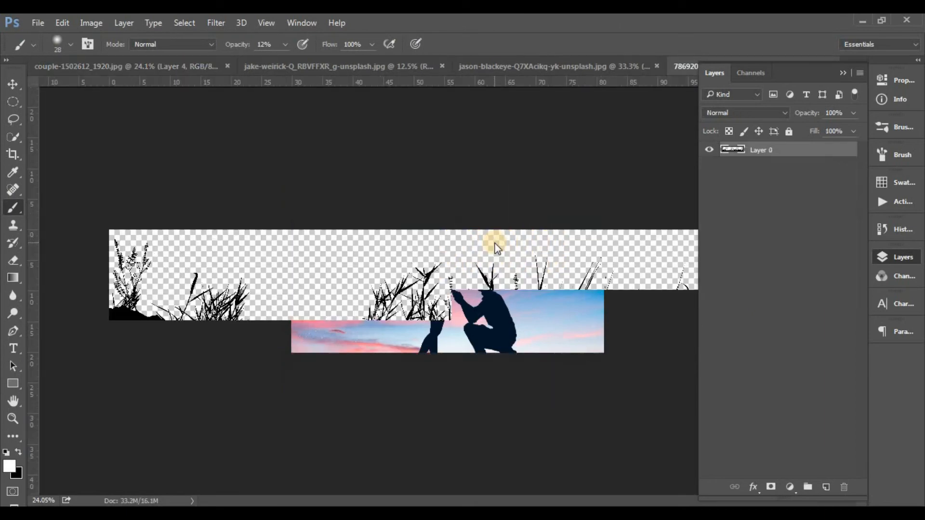
left_click(12, 83)
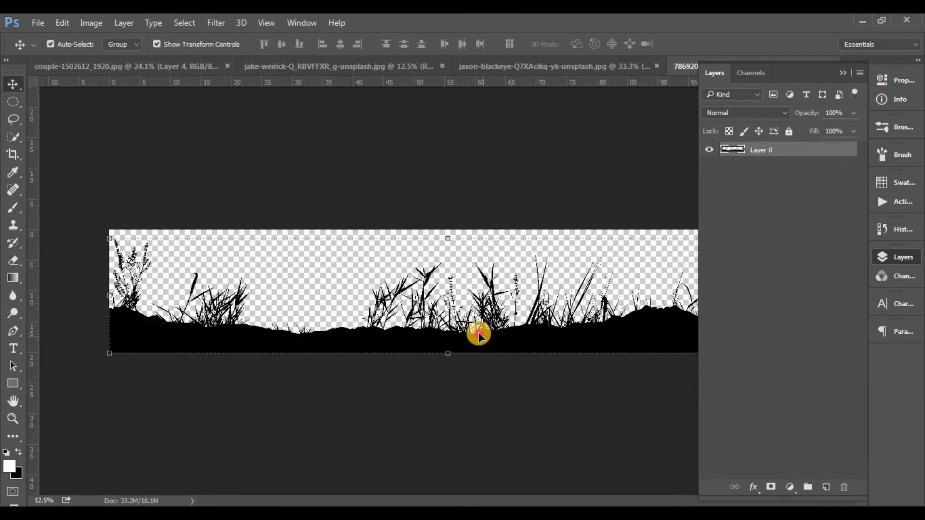
left_click_drag(479, 336, 464, 357)
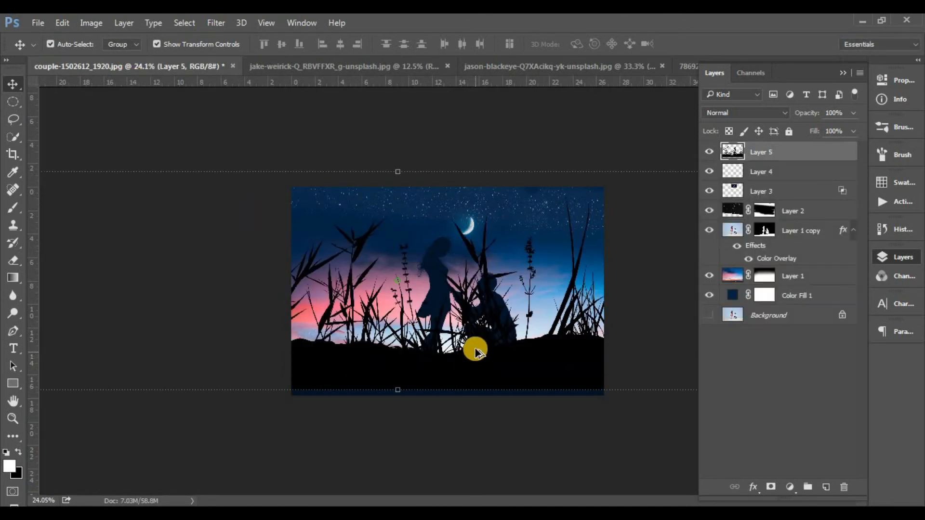
Step: Scale the grass layer to the image width at about 24% wide and 24.91% high, keeping it along the ground
scroll(476, 343, "down", 5)
left_click_drag(172, 287, 389, 312)
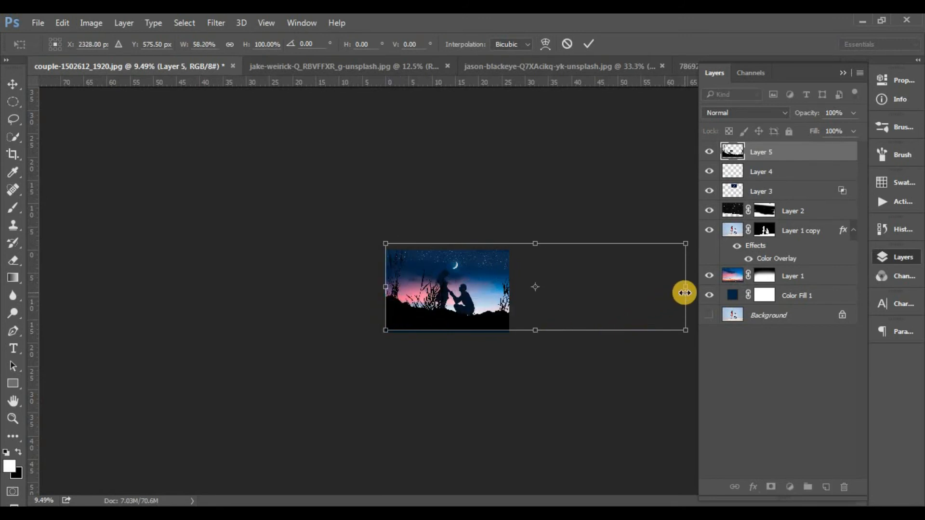
left_click_drag(684, 292, 508, 312)
left_click_drag(446, 243, 442, 311)
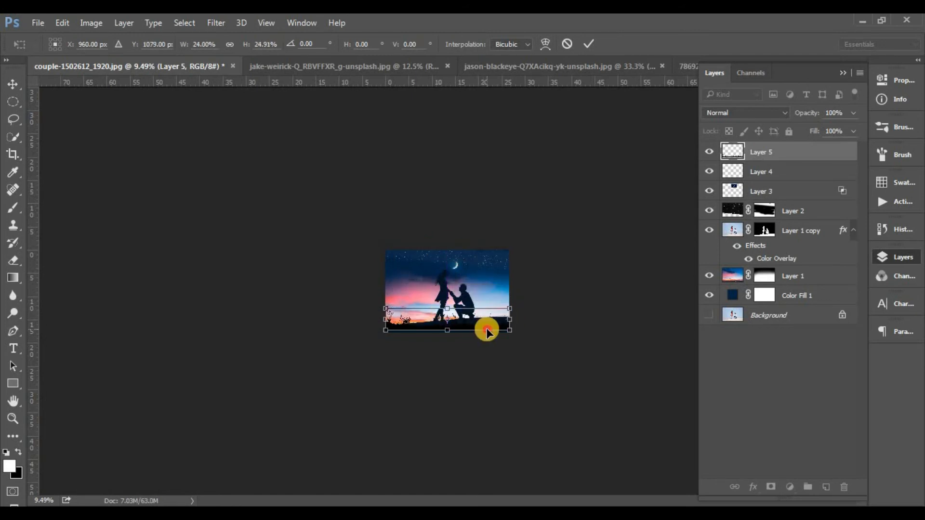
key("Return")
left_click(576, 343)
Step: Rotate the grass layer by -5.18° to follow the slope and raise it to Y 975.96 px, at the couple's feet
left_click_drag(490, 326, 616, 385)
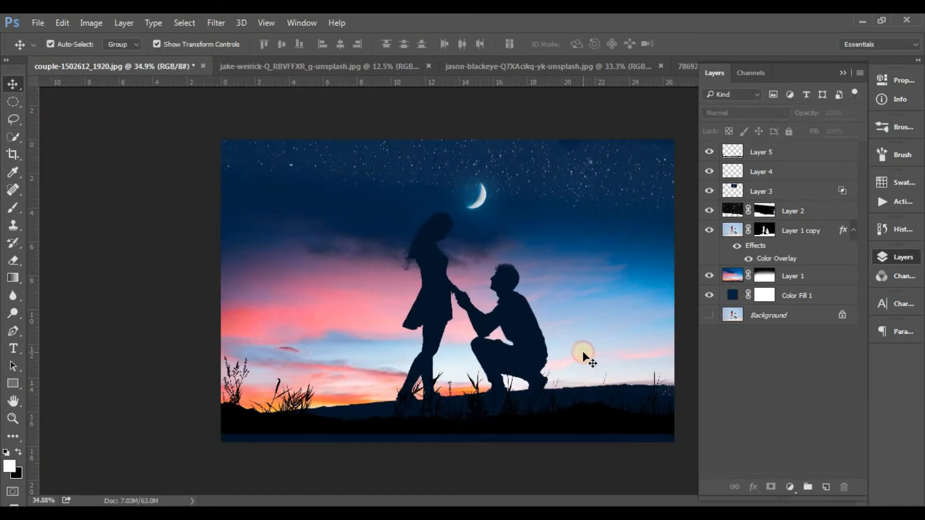
scroll(583, 351, "down", 3)
key("v")
left_click(591, 389)
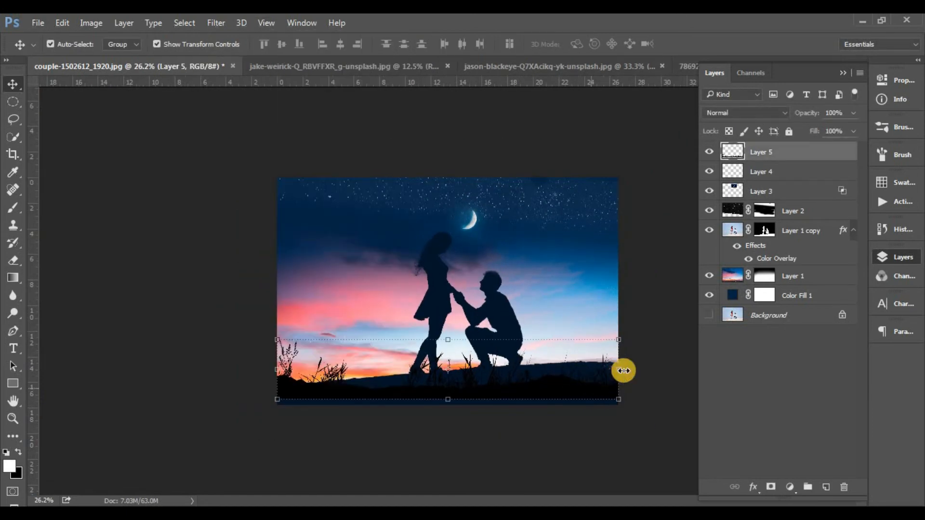
left_click_drag(633, 329, 626, 315)
key("Up")
key("Up")
key("Up")
key("Up")
key("Up")
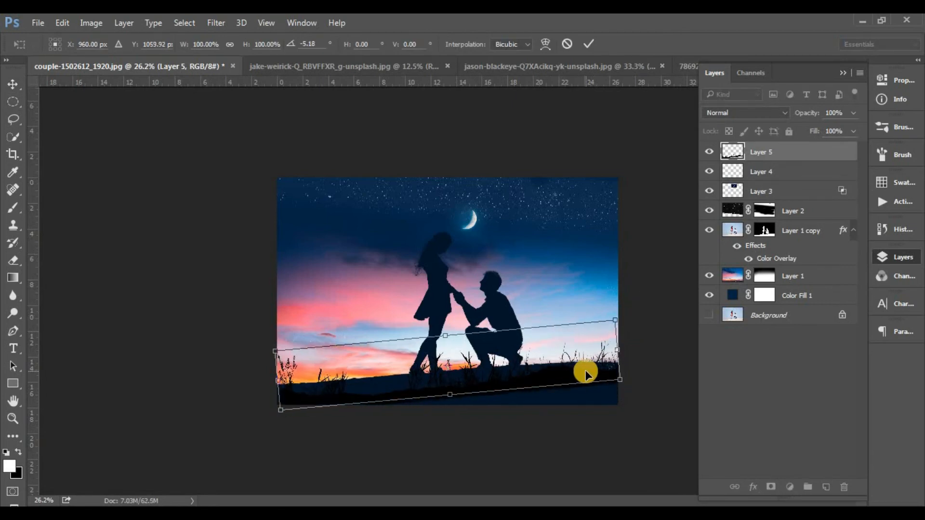
key("Up")
key("Up")
key("Up")
key("Up")
key("Up")
key("Up")
key("Up")
key("Up")
key("Up")
key("Up")
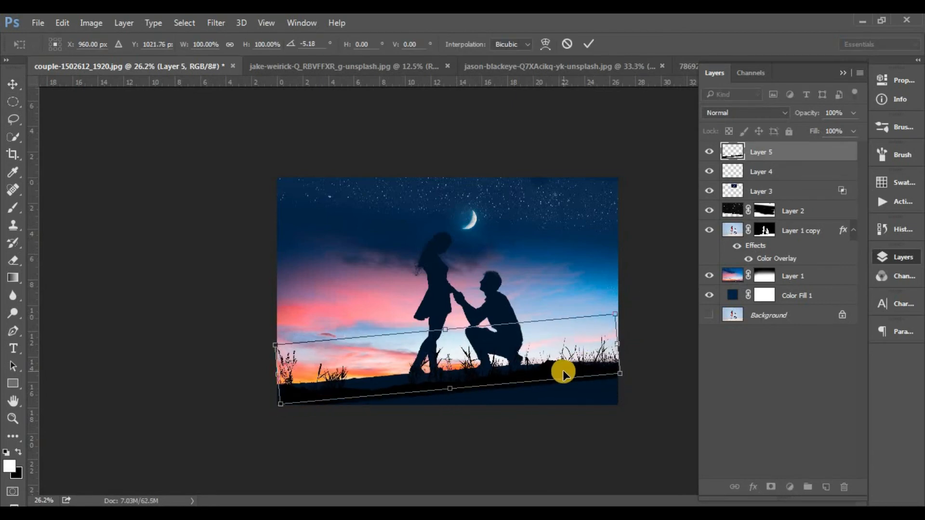
key("Up")
key("Up")
key("Up")
key("Up")
key("Up")
key("Up")
key("Up")
key("Up")
key("Up")
key("Up")
key("Up")
key("Up")
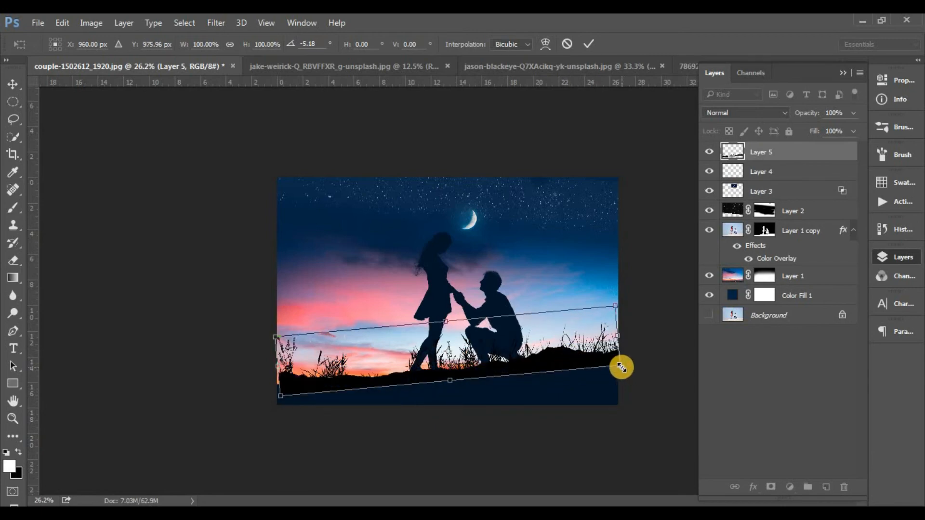
Step: Nudge the grass layer left to X 944.74 px, distort its lower-right corner slightly outward and downward, and apply the transform
key("Left")
key("Left")
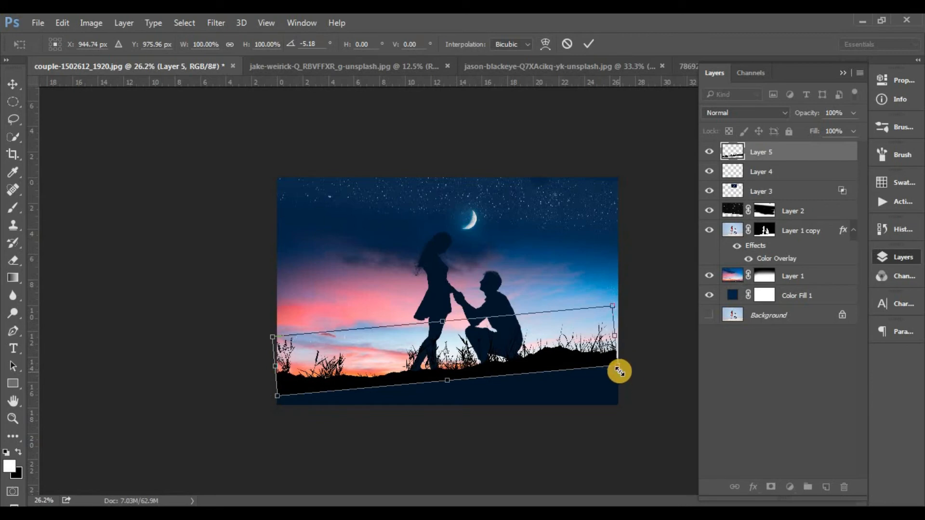
mouse_move(616, 368)
left_mouse_down()
mouse_move(621, 374)
mouse_move(603, 366)
left_mouse_up()
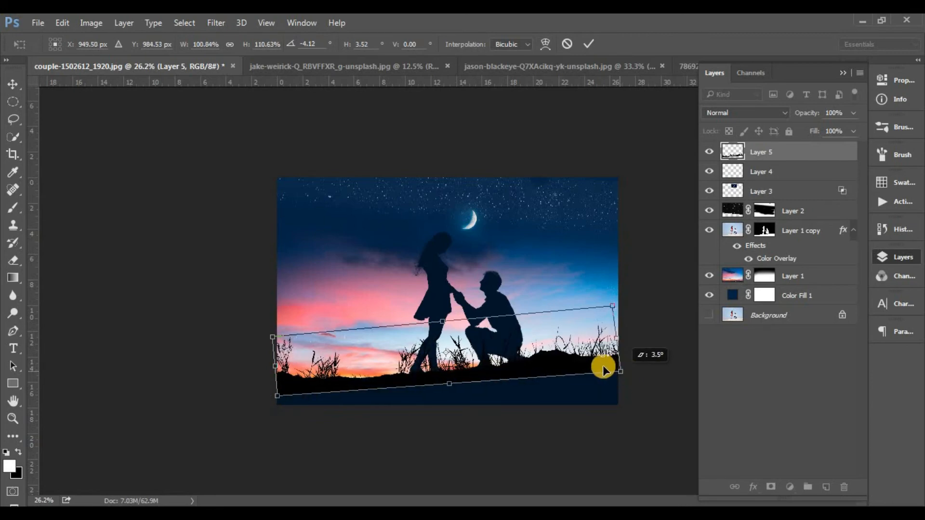
key("Return")
Step: Add a navy Color Overlay to the grass layer so it matches the couple's silhouette, then deselect the layer
left_click(800, 143)
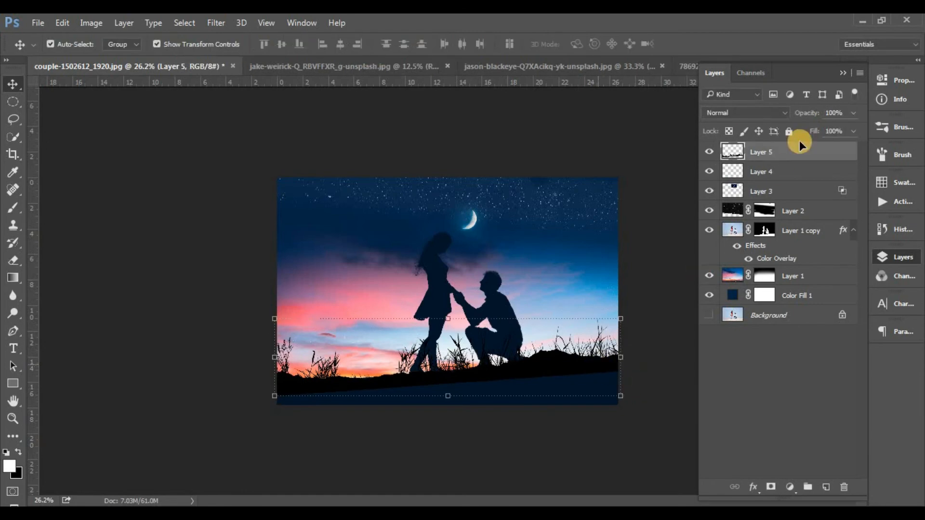
left_click(858, 73)
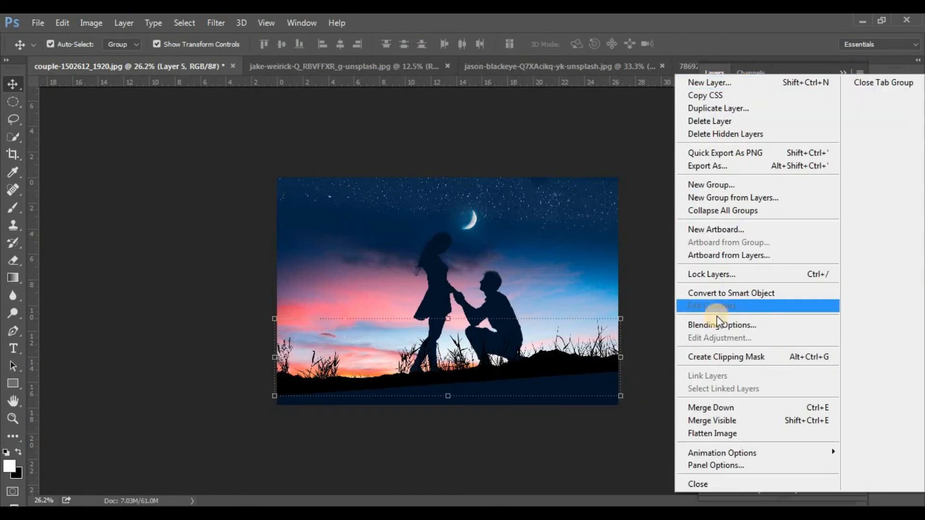
left_click(716, 323)
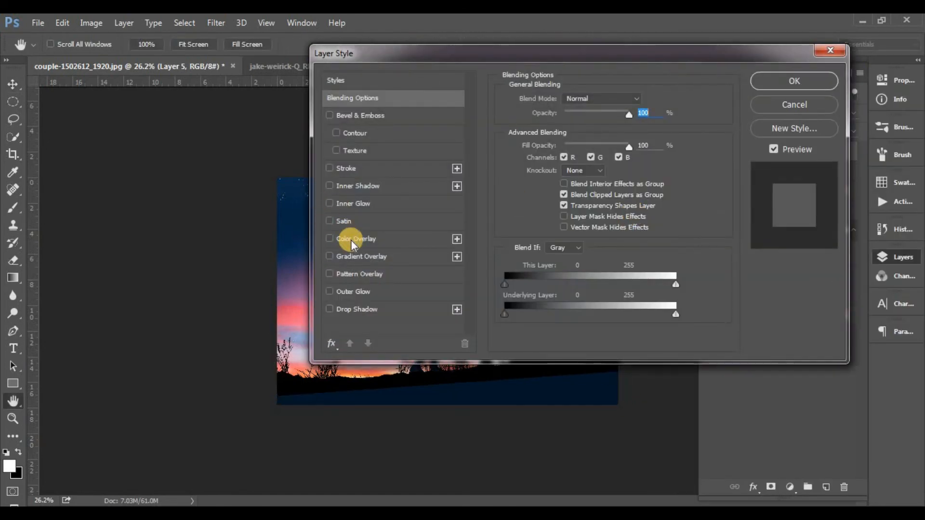
left_click(418, 237)
left_click(771, 78)
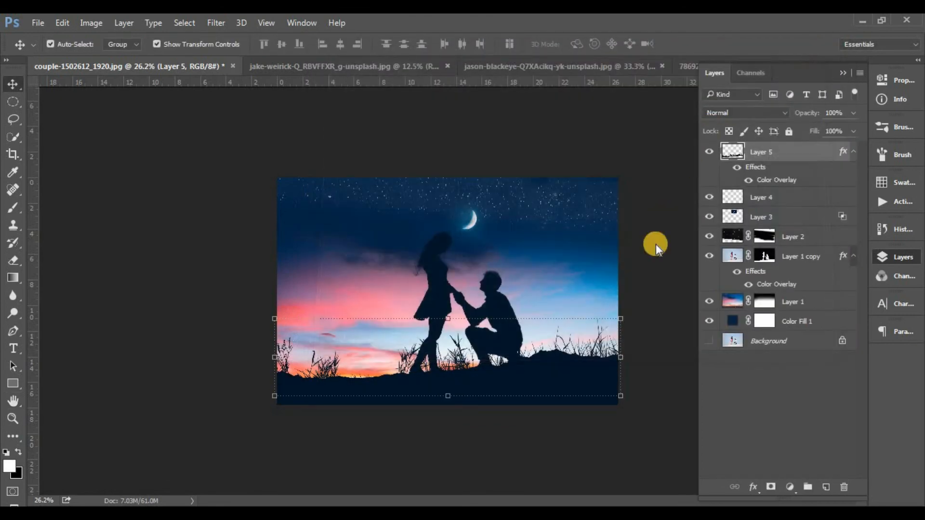
left_click(673, 348)
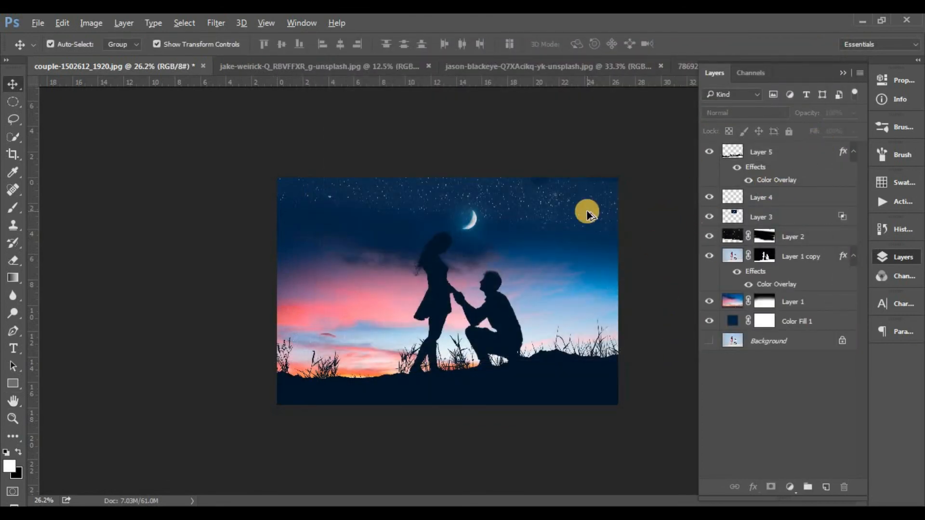
Step: Select the star layer, Layer 2, and set up a soft Brush at 180 px with 22% opacity
scroll(586, 210, "down", 1)
scroll(586, 210, "up", 2)
left_click(767, 241)
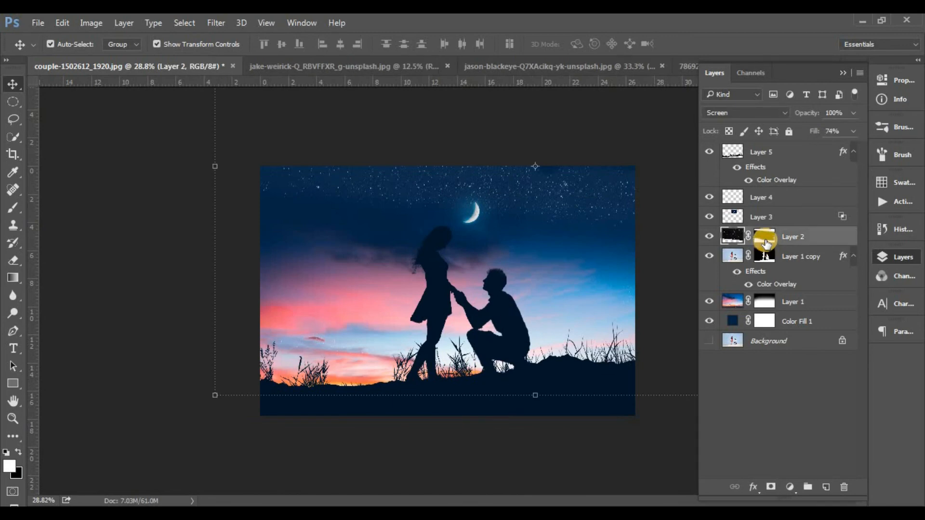
left_click(733, 236)
key("b")
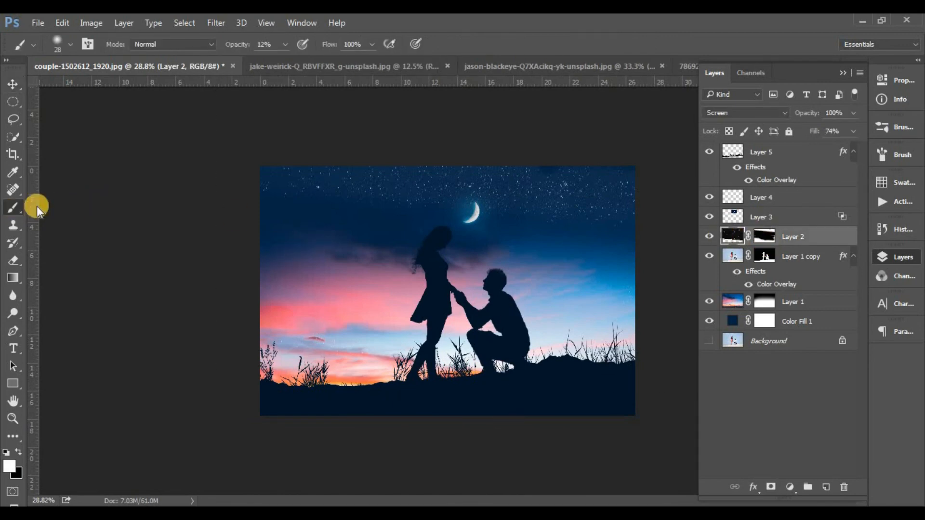
right_click(371, 182)
left_click(437, 65)
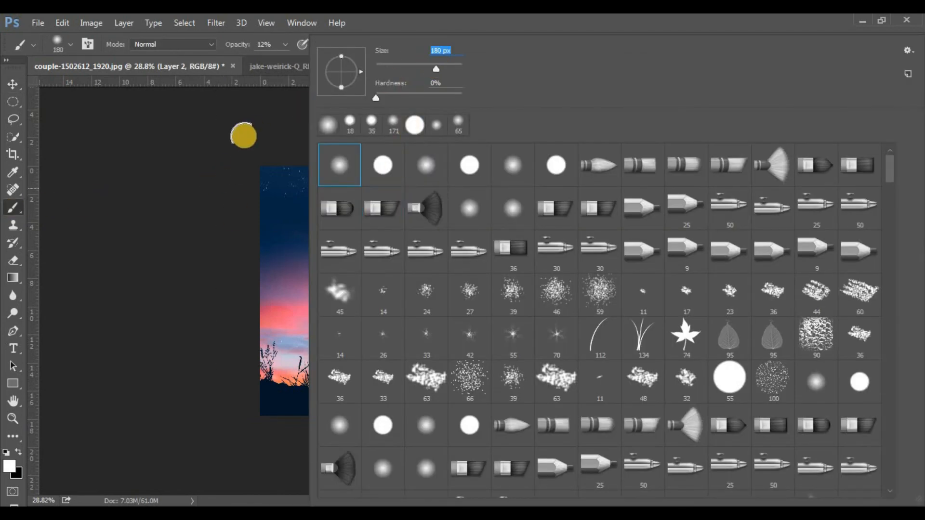
left_click(255, 140)
left_click_drag(270, 43, 225, 44)
type("22")
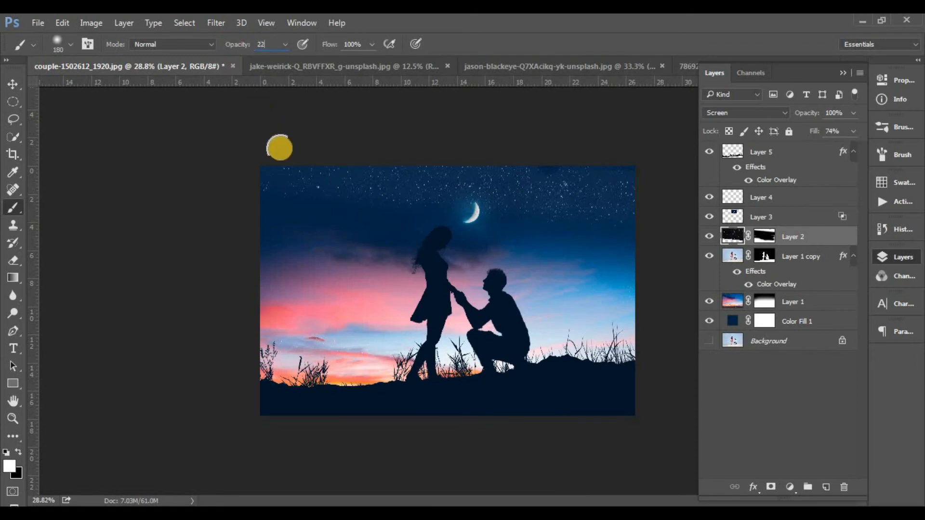
left_click_drag(255, 168, 392, 177)
key("ctrl+alt+z")
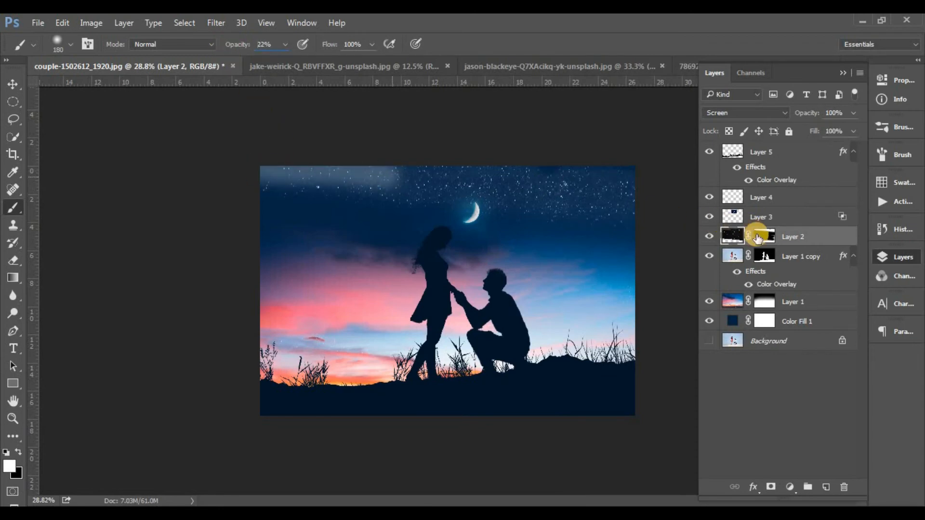
key("ctrl+shift+z")
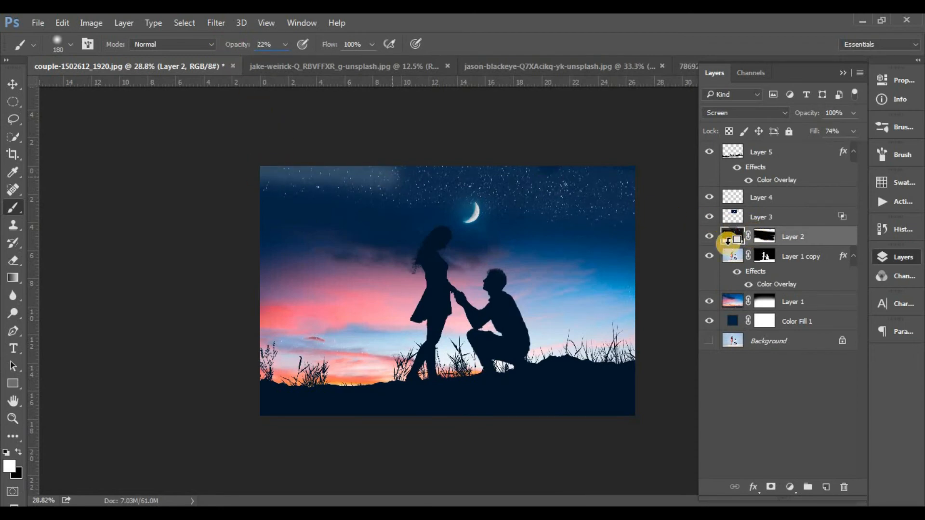
key("ctrl+alt+z")
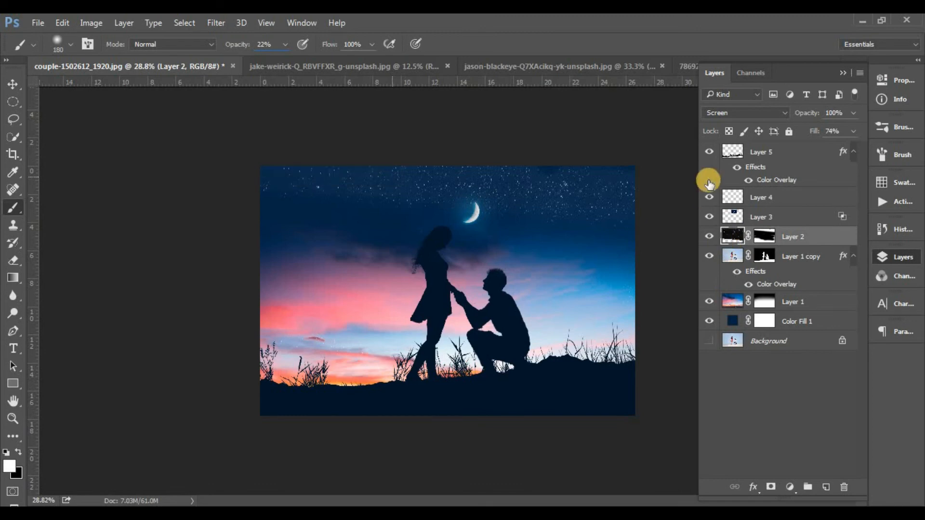
Step: Paint black on Layer 2's mask along the upper edge of the sky to fade the stars slightly
left_click(770, 244)
key("x")
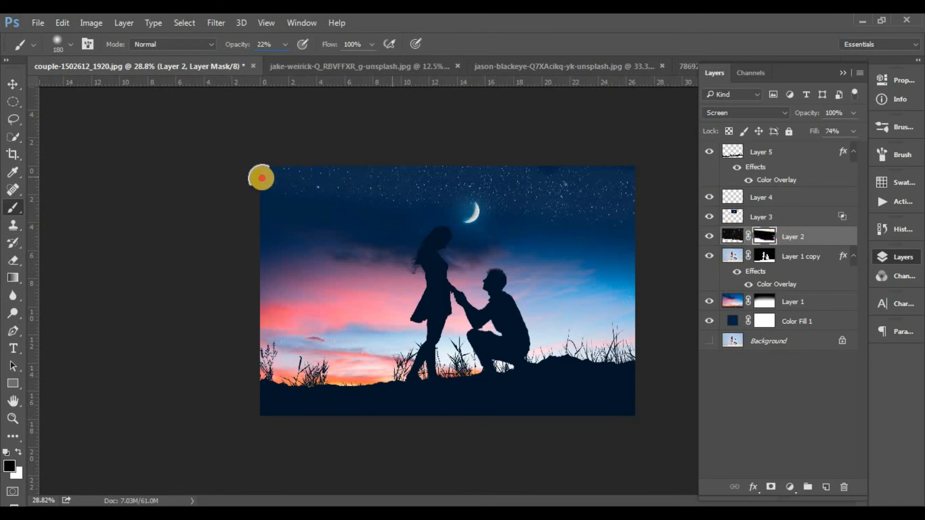
mouse_move(618, 203)
left_mouse_down()
mouse_move(366, 177)
mouse_move(366, 188)
mouse_move(632, 206)
left_mouse_up()
scroll(621, 180, "down", 1)
scroll(621, 177, "down", 5)
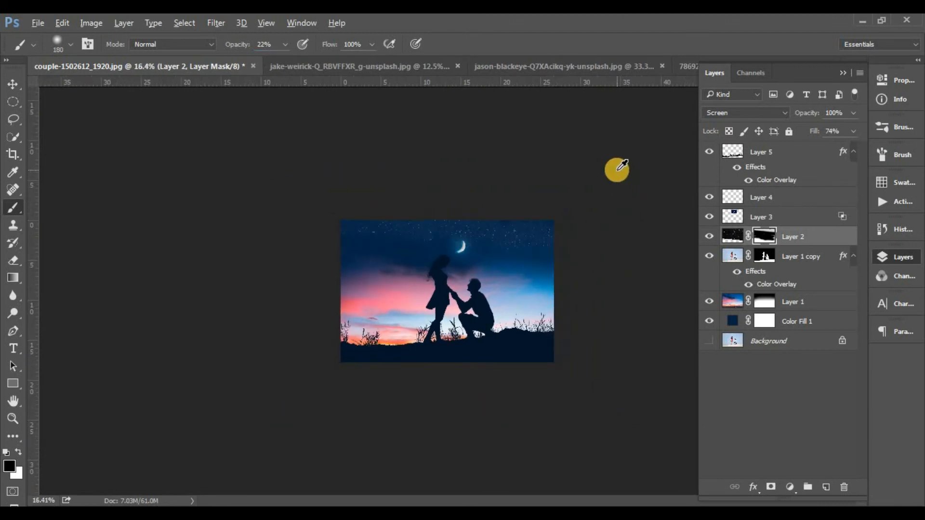
scroll(617, 170, "up", 5)
Step: Nudge the star image on Layer 2 slightly upward with the Move tool and deselect the layer
left_click(13, 81)
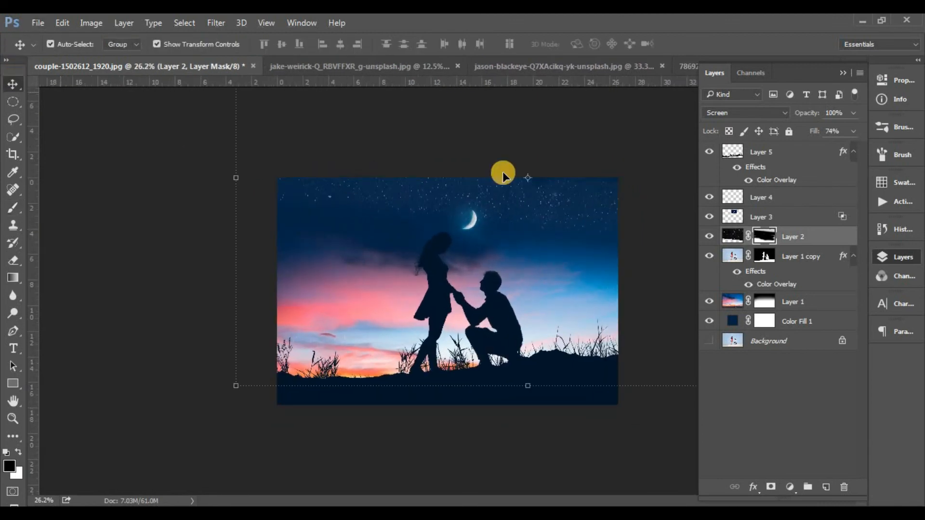
left_click(725, 236)
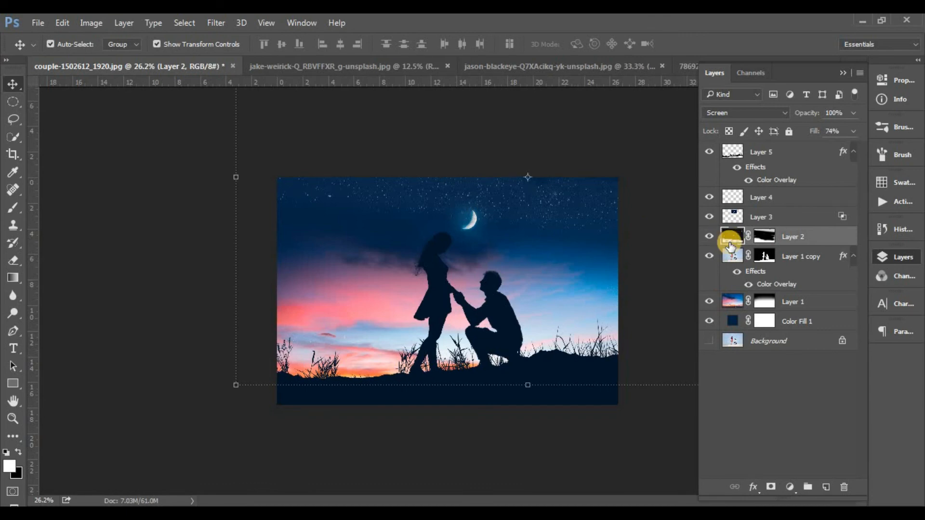
key("shift+Up")
left_click(659, 418)
scroll(633, 344, "down", 2)
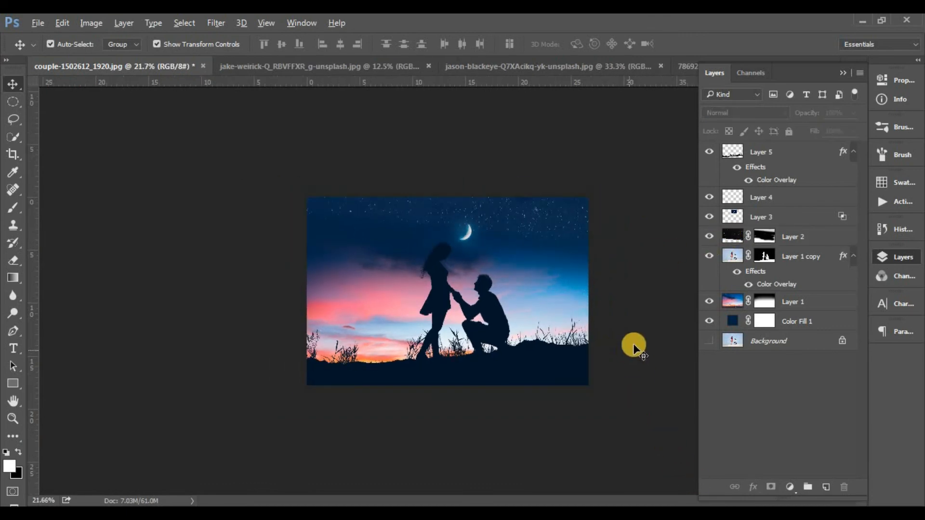
Step: Add a Curves adjustment above all layers, moving the black point to input 12 and lowering the white point to about output 234
scroll(633, 343, "up", 1)
left_click(791, 488)
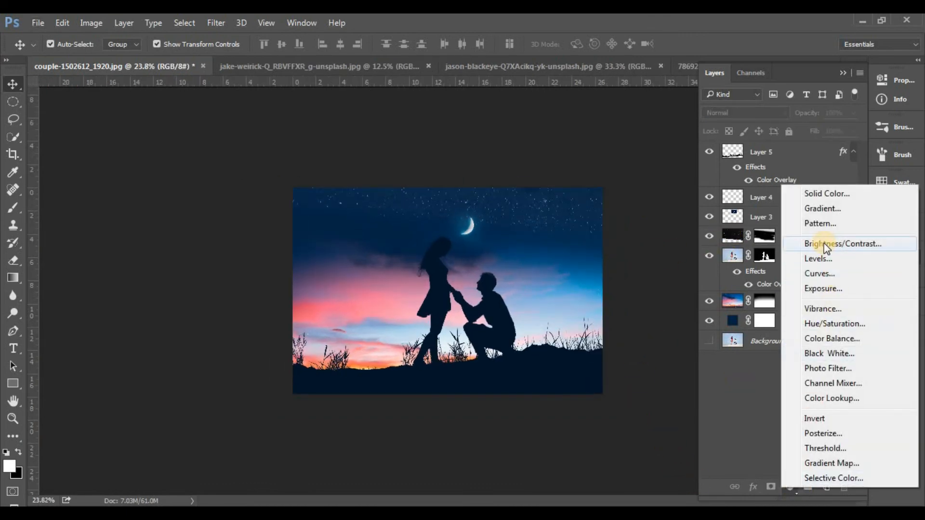
left_click(817, 277)
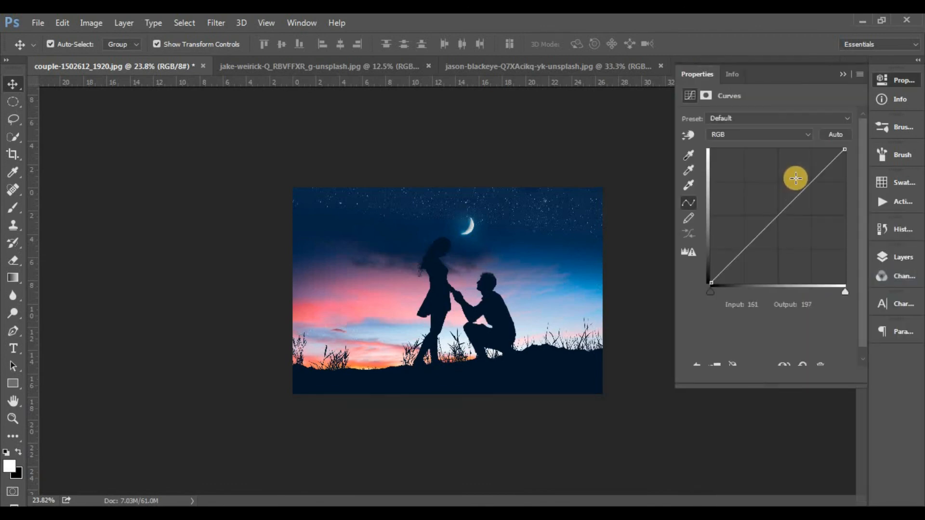
left_click_drag(712, 282, 718, 285)
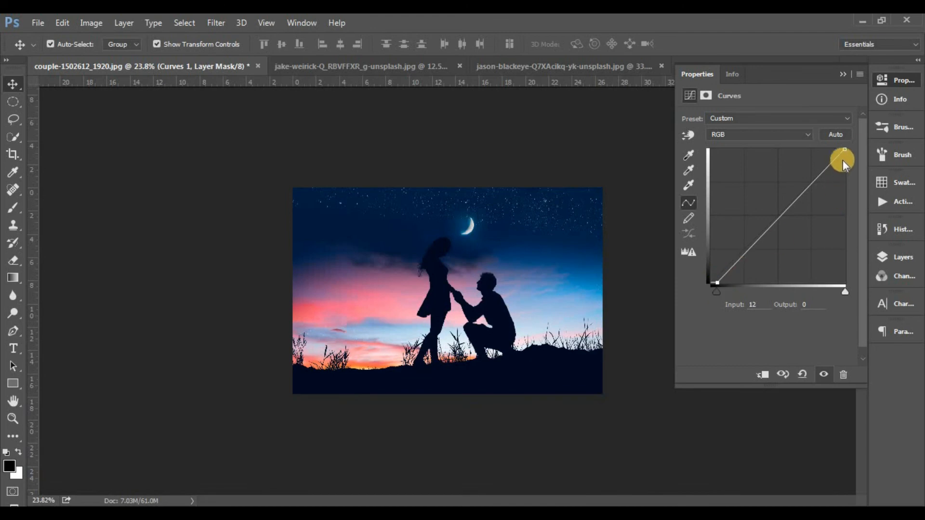
left_click_drag(844, 150, 847, 159)
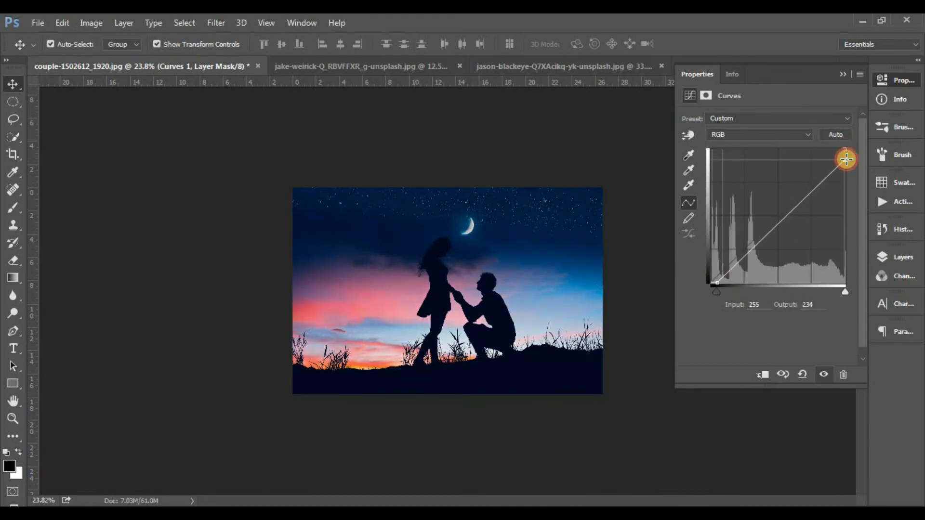
left_click(847, 77)
left_click(900, 256)
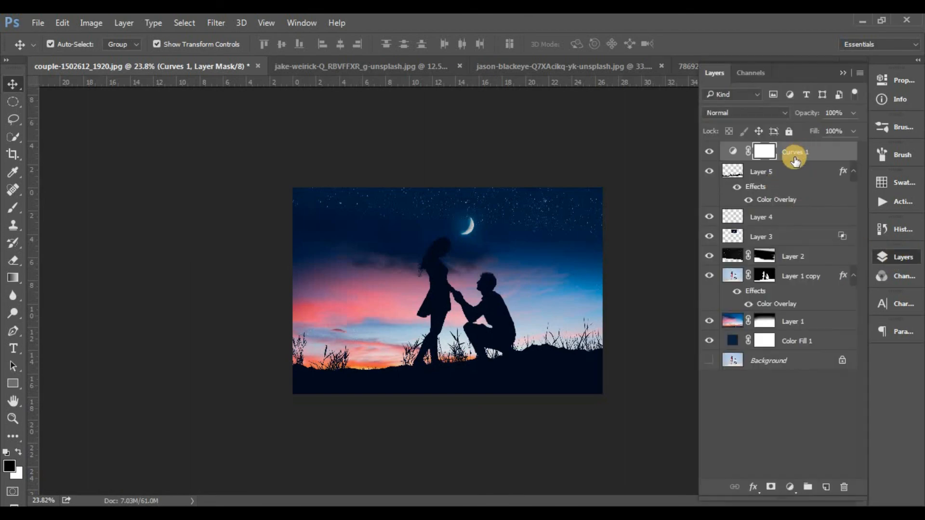
Step: Add the white text "L O V E" in Arial Black at 72 pt on the sky beside the woman
left_click(15, 348)
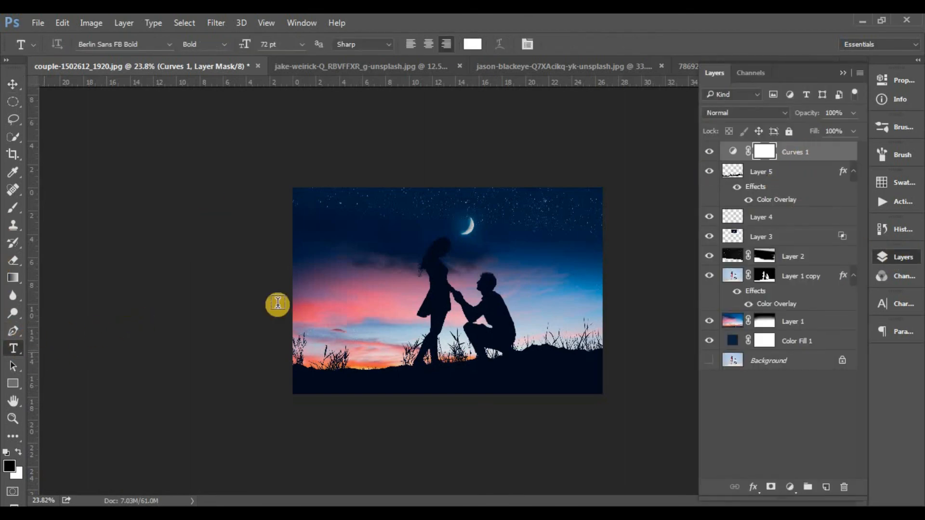
left_click(169, 44)
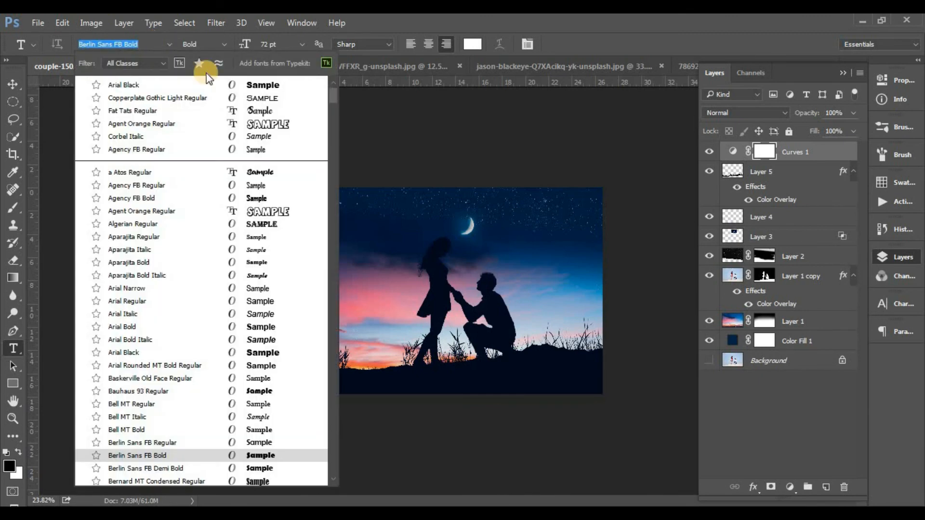
left_click(262, 86)
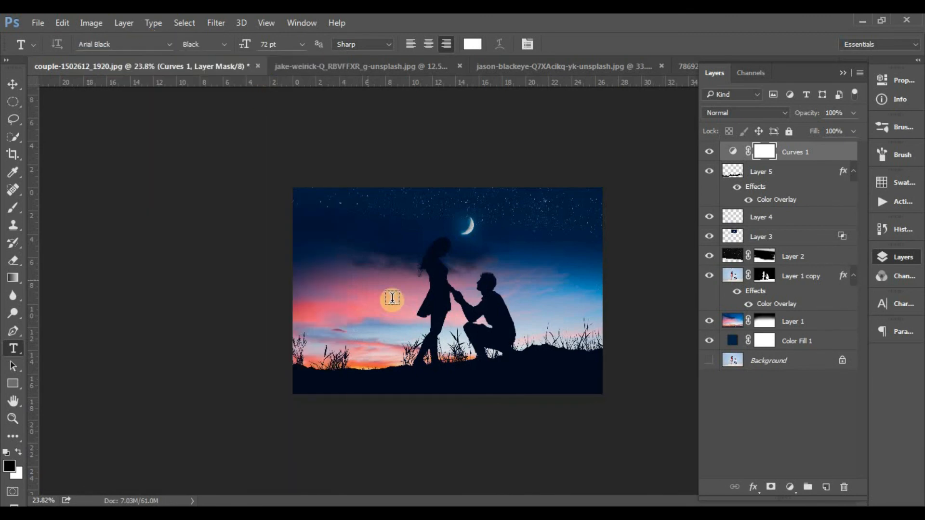
left_click(351, 273)
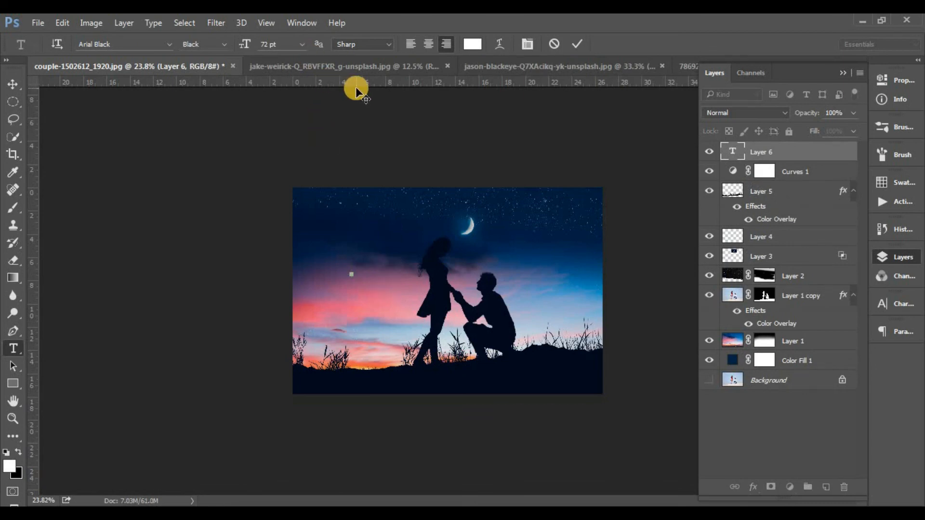
type("LO")
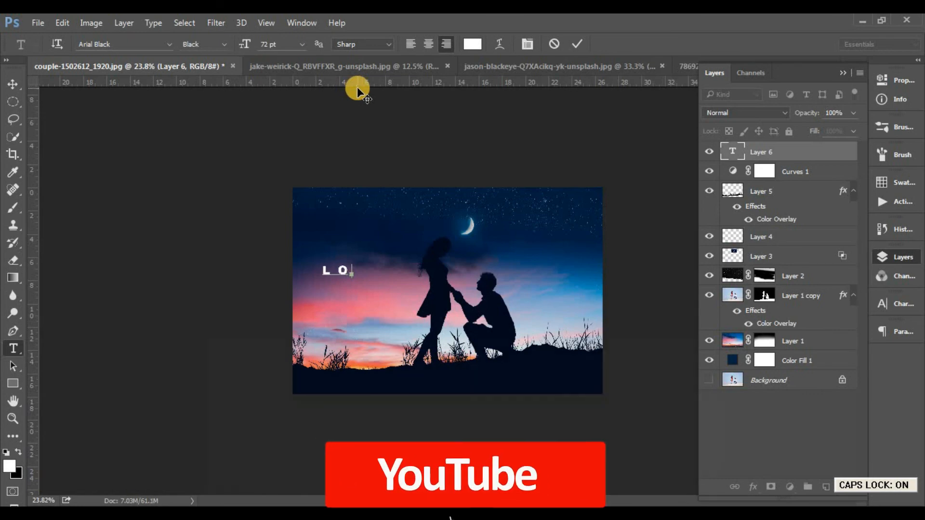
key("BackSpace")
type("O VE")
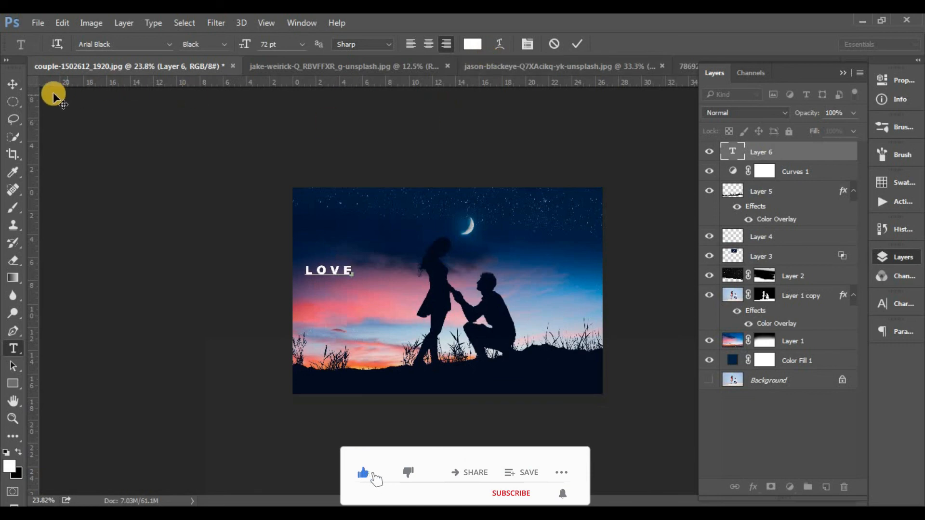
left_click(12, 82)
Step: Scale the L O V E text to about 563% wide and 505% high, centre it across the image, and apply the transform
key("ctrl+t")
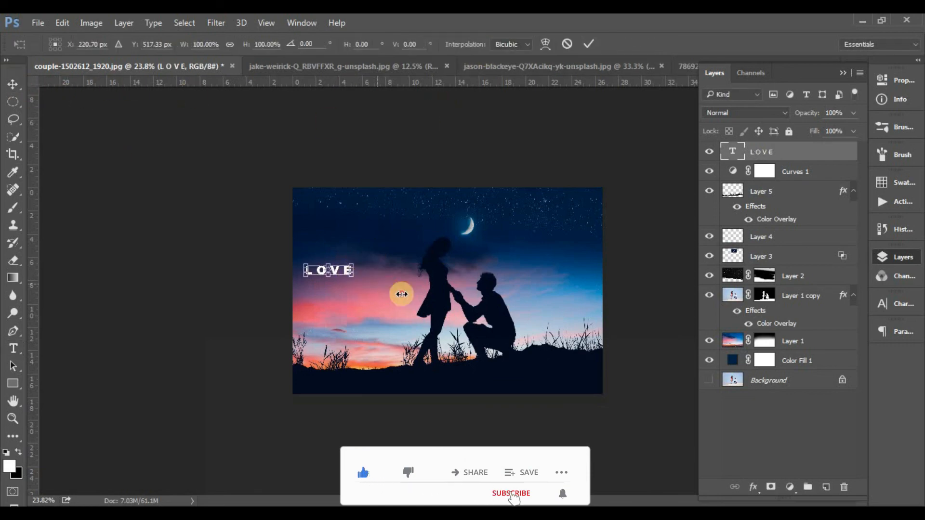
left_click_drag(355, 271, 573, 333)
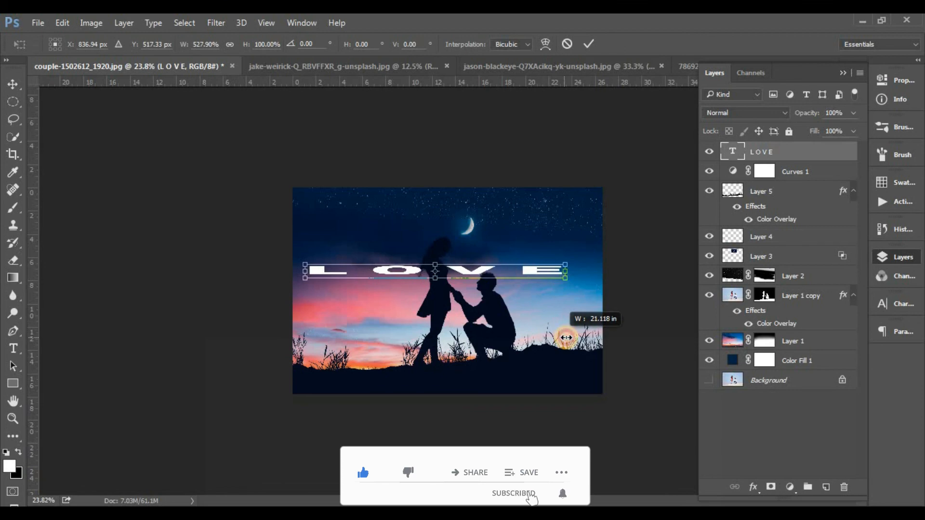
left_click_drag(429, 282, 473, 294)
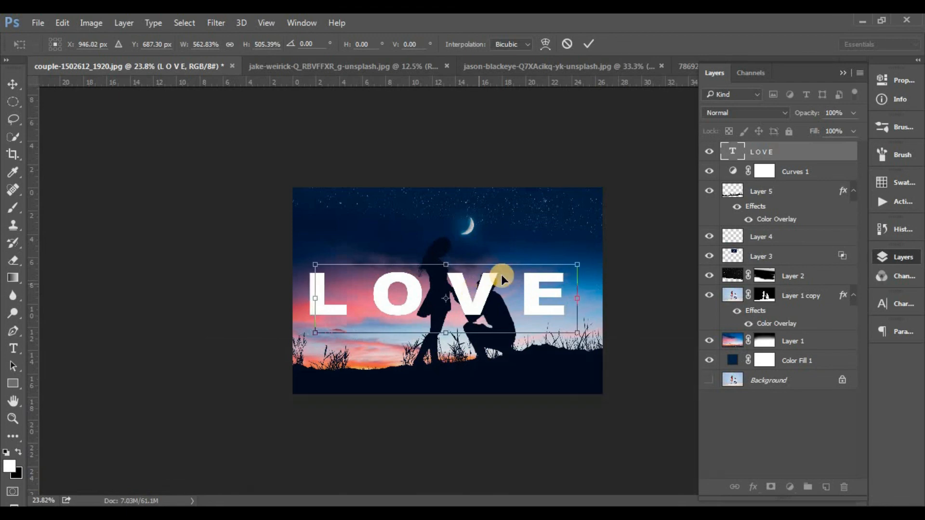
key("Return")
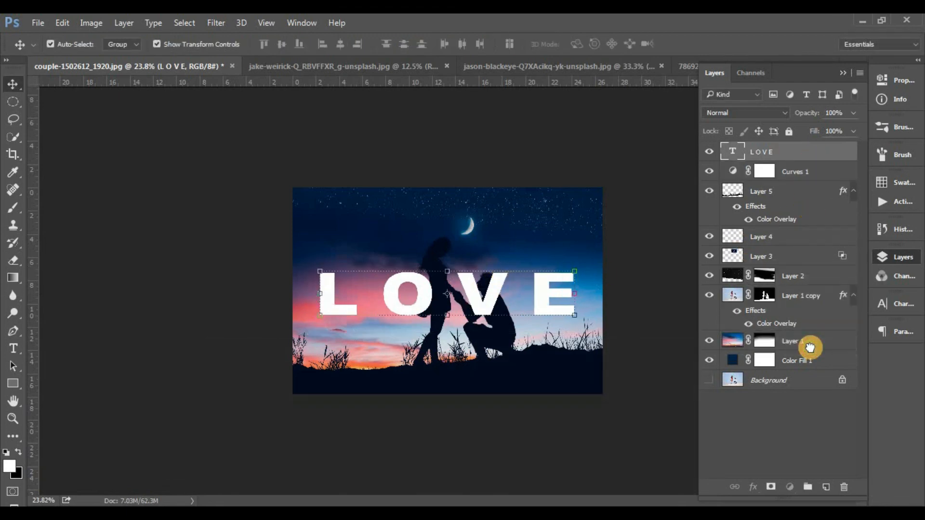
Step: Place the L O V E text layer directly below Layer 1, raise it to the couple's upper bodies, and deselect it
left_click_drag(810, 347, 811, 350)
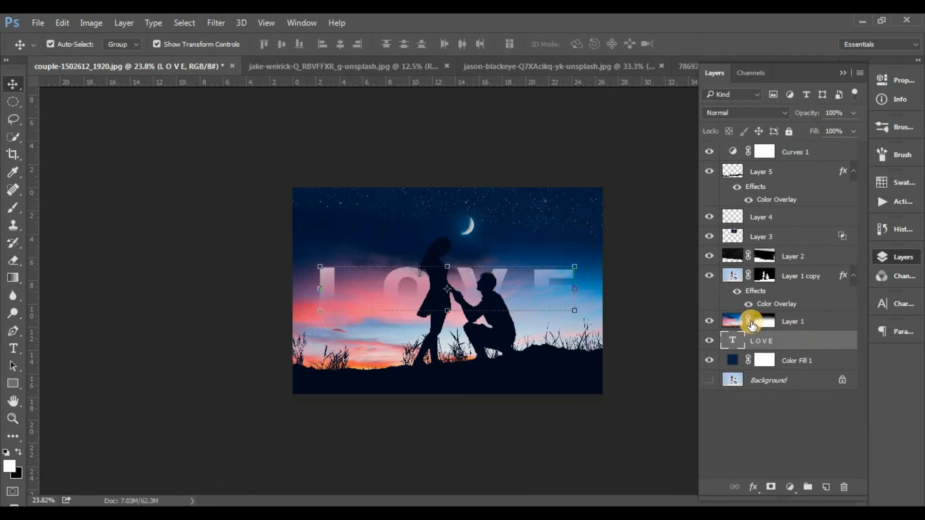
left_click_drag(550, 281, 553, 259)
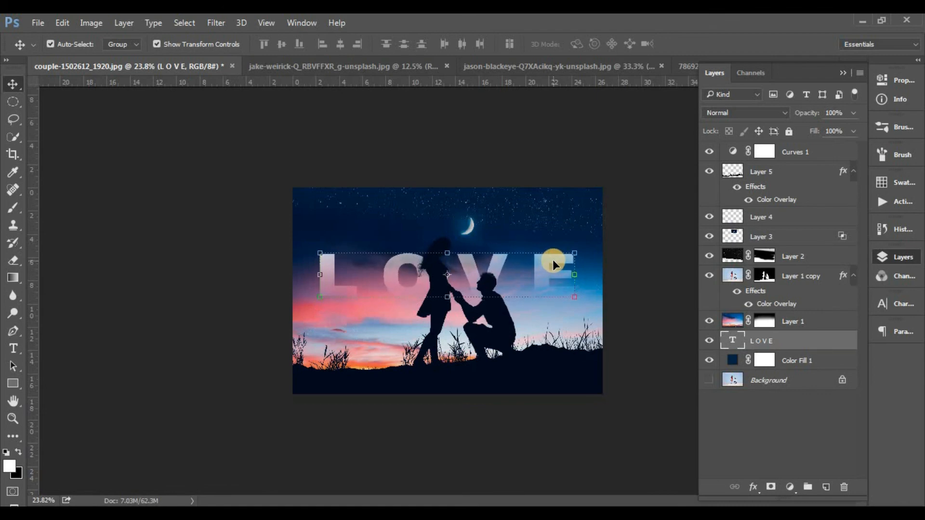
left_click(750, 405)
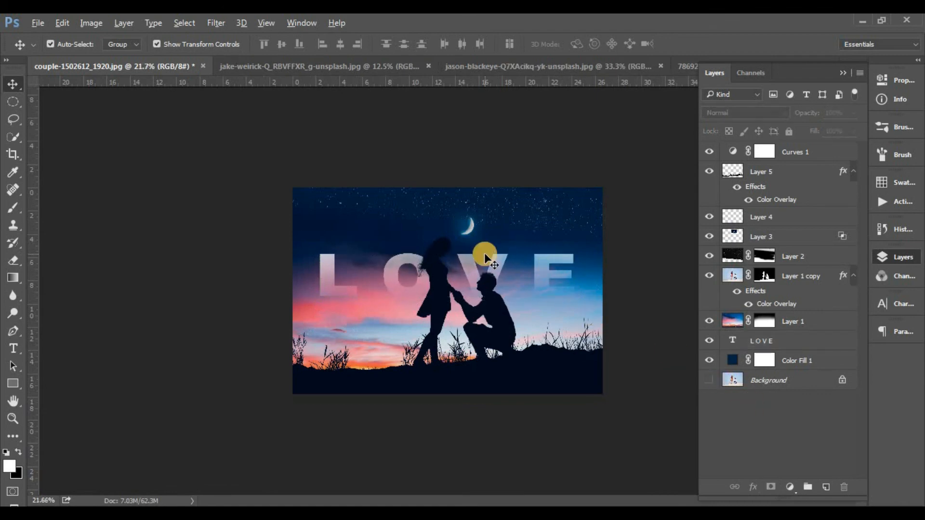
Step: Merge all visible layers into a single layer
scroll(485, 253, "down", 2)
scroll(543, 244, "up", 3)
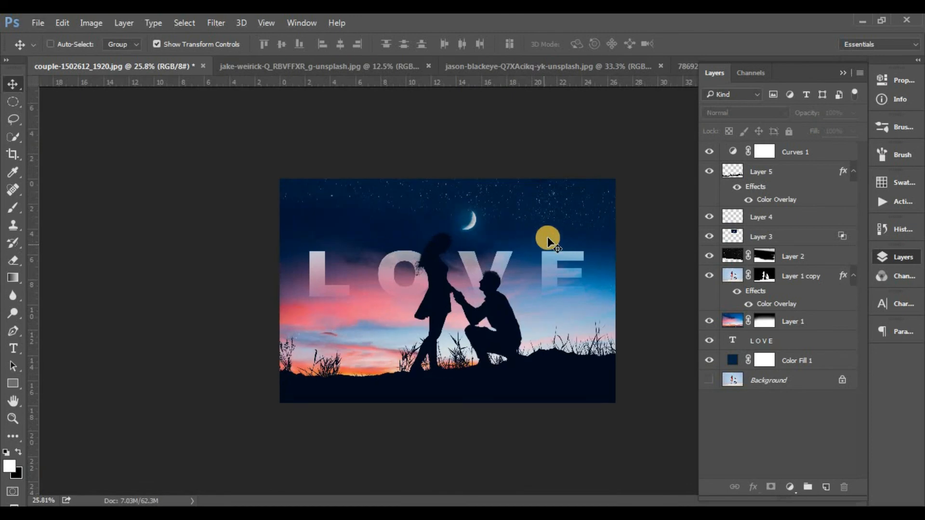
left_click(861, 73)
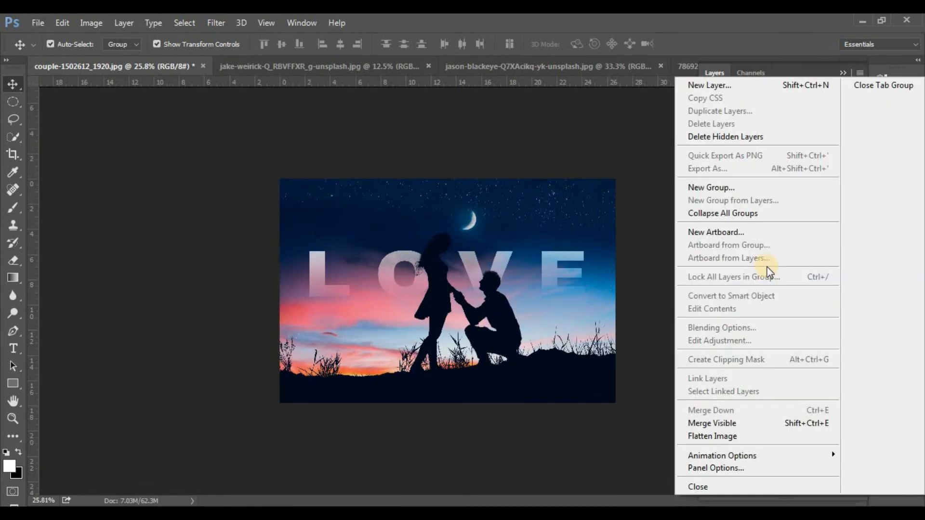
left_click(754, 423)
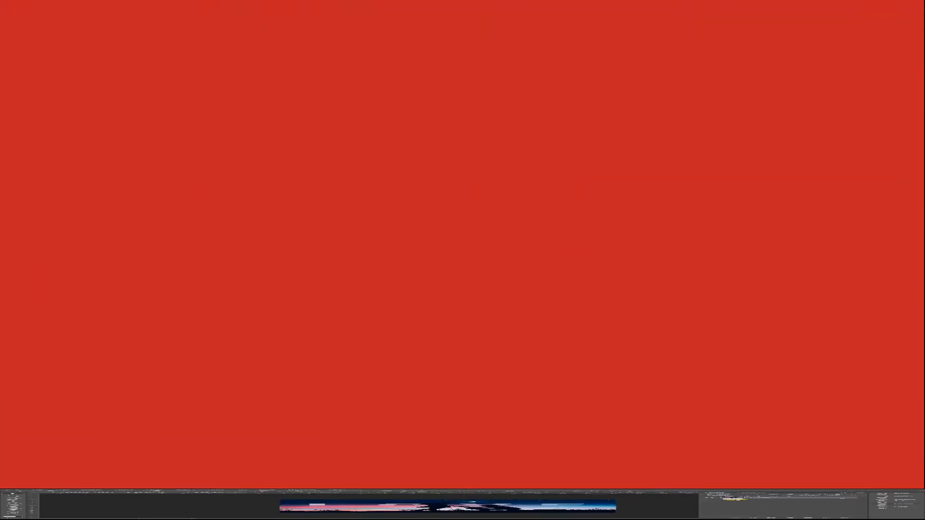